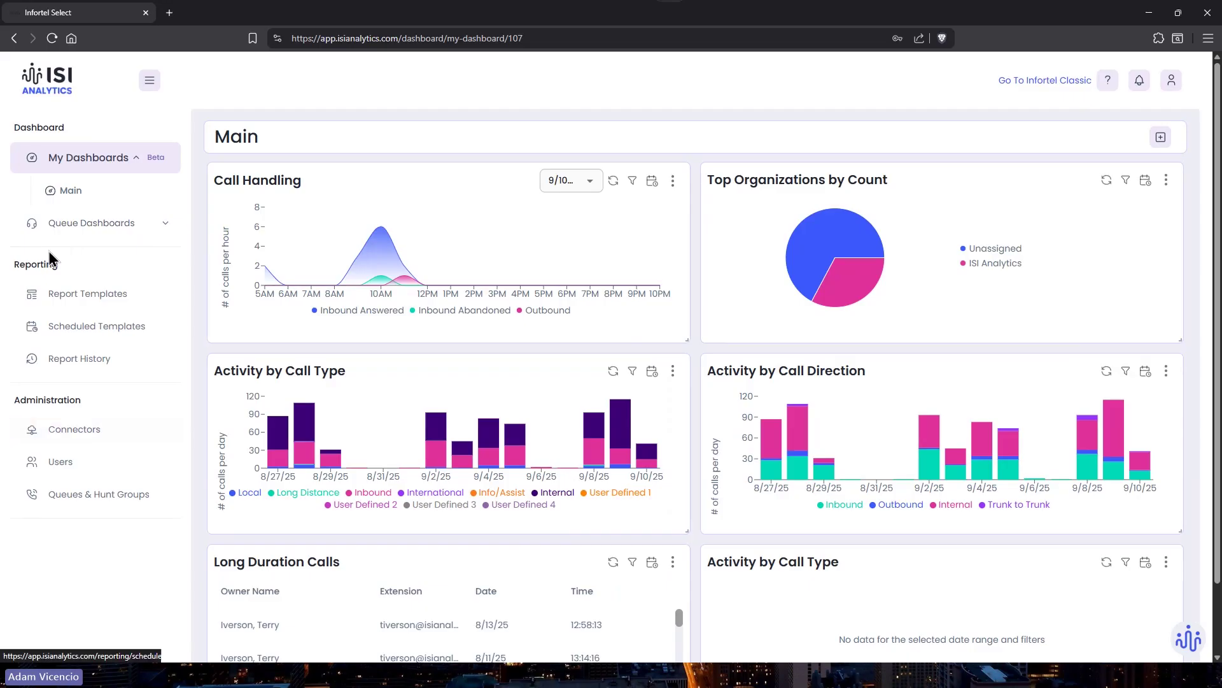
Compare the Webex and MS Teams queue dashboards, finishing on the Webex Queue Dashboard.
click(77, 226)
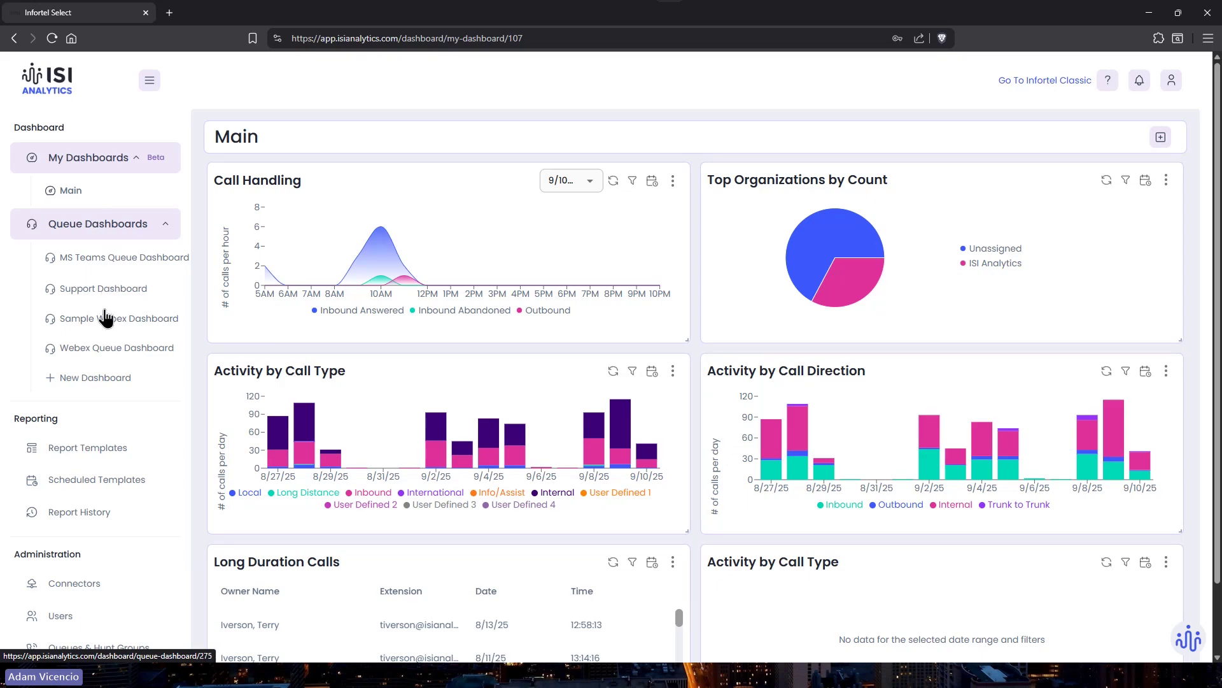
click(99, 353)
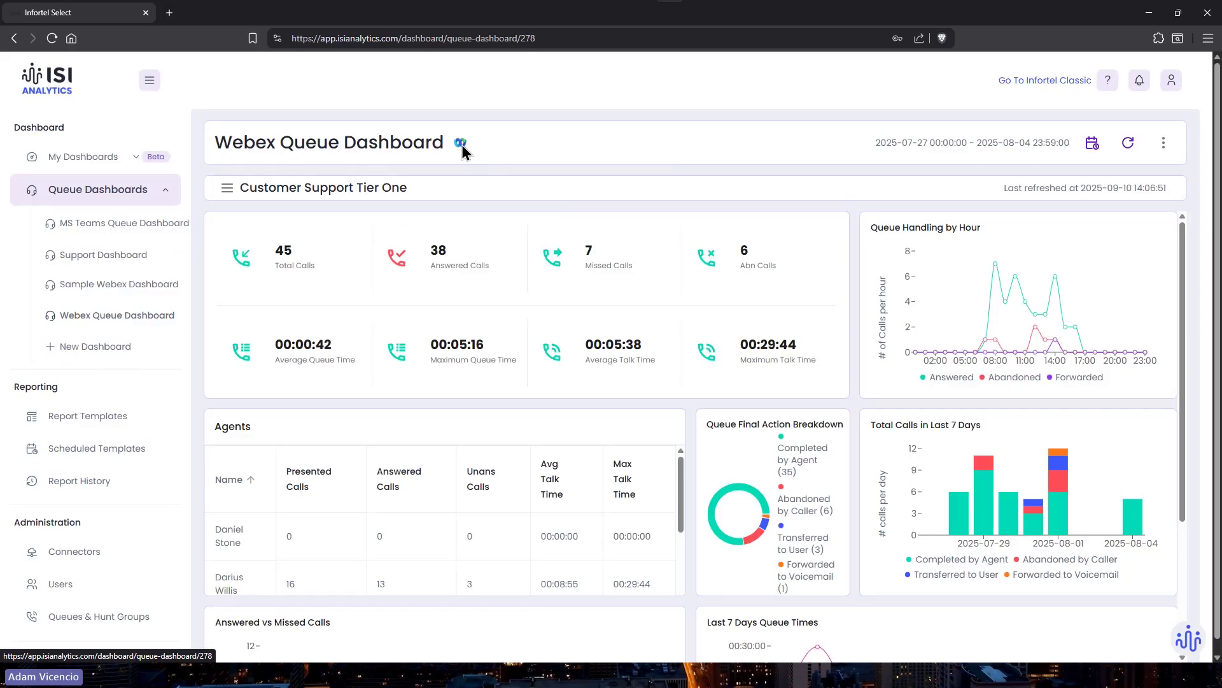
click(121, 224)
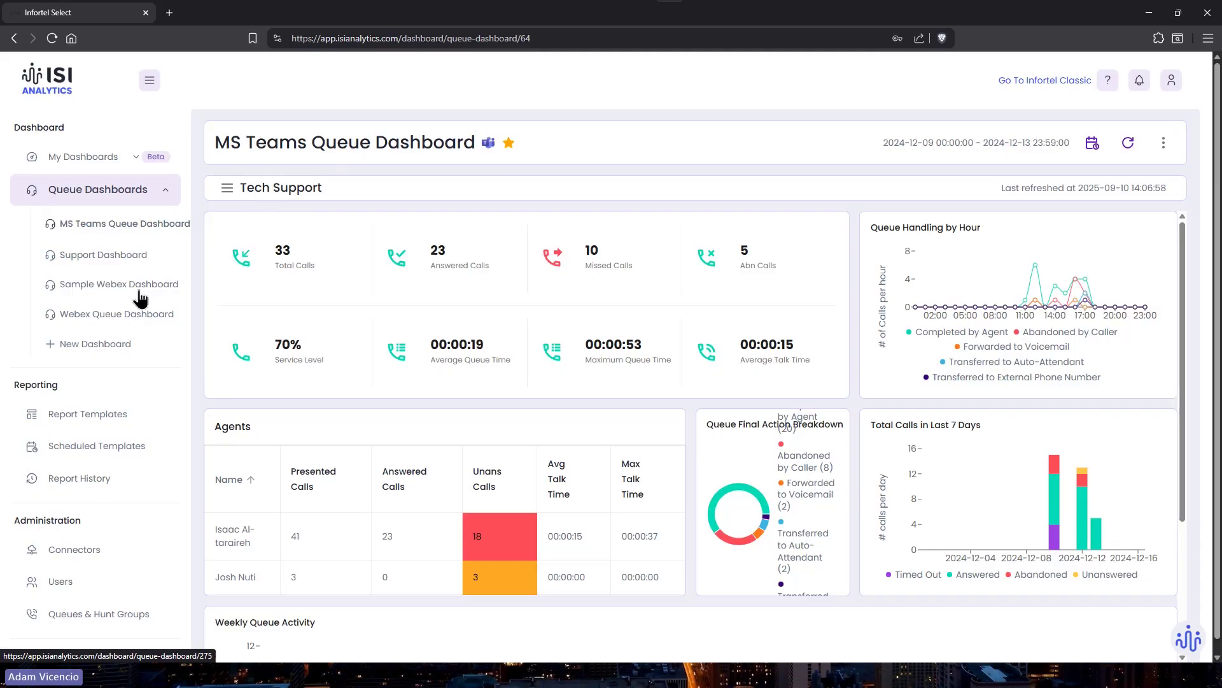
click(127, 315)
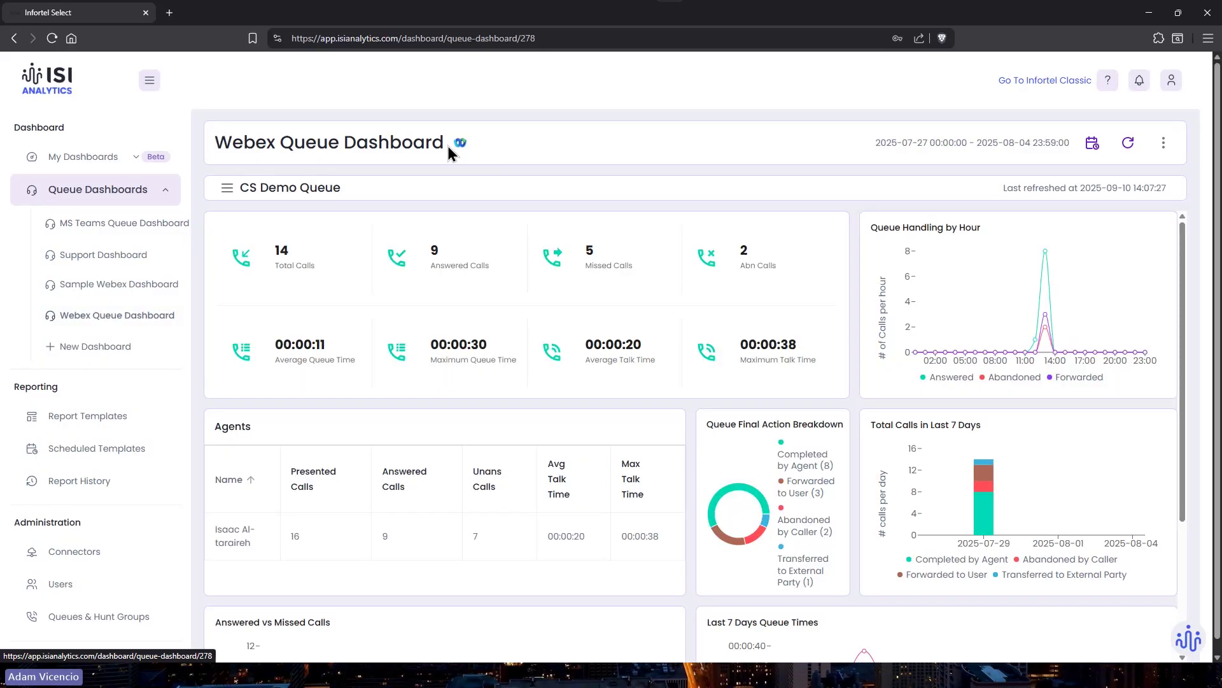
Show the Webex dashboard's list of queues with the navigation collapsed, and view the Queues & Hunt Groups page.
click(147, 82)
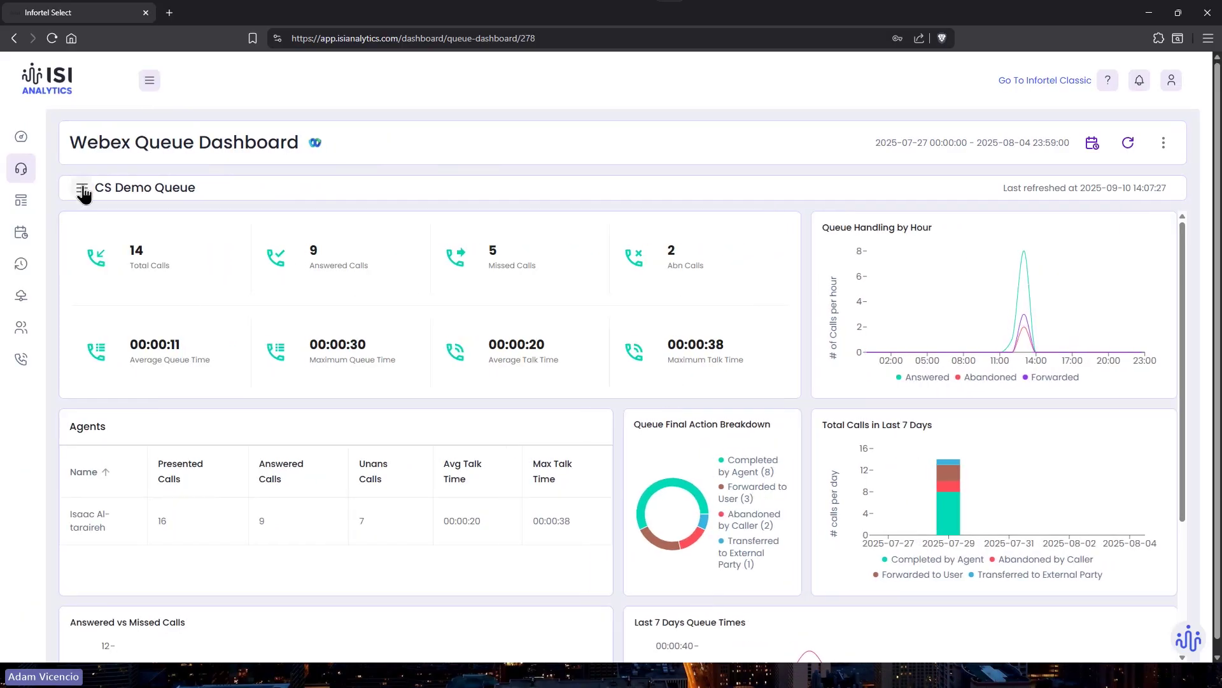
click(85, 188)
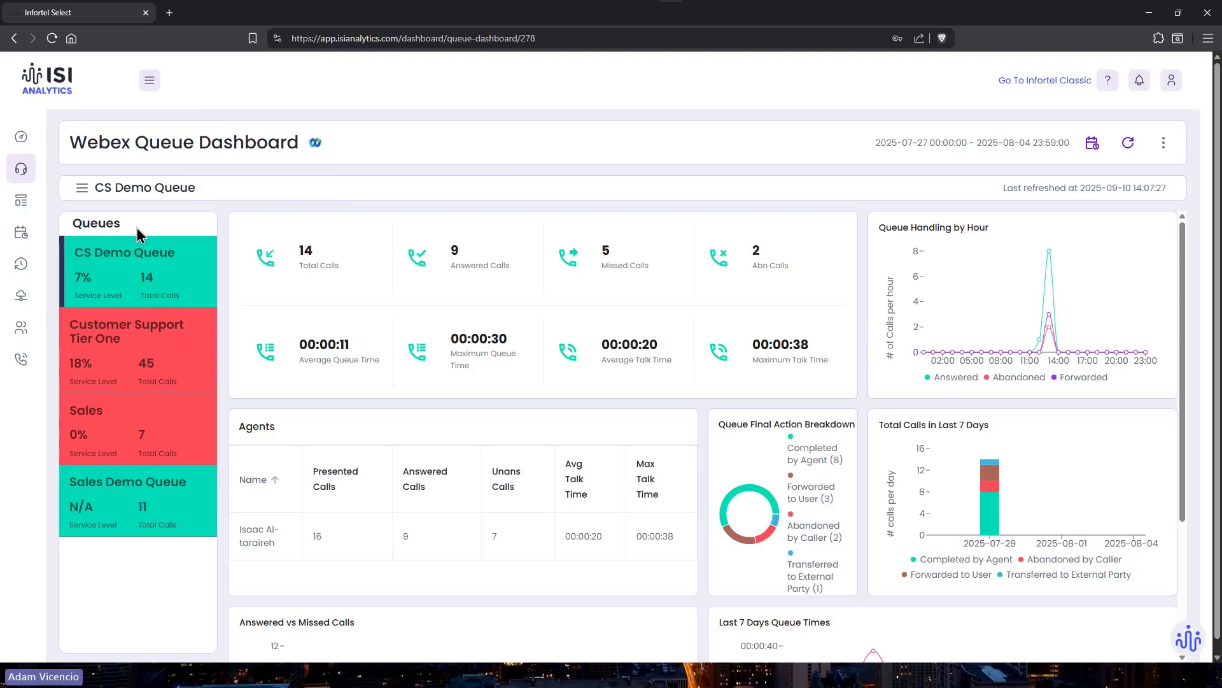
click(32, 361)
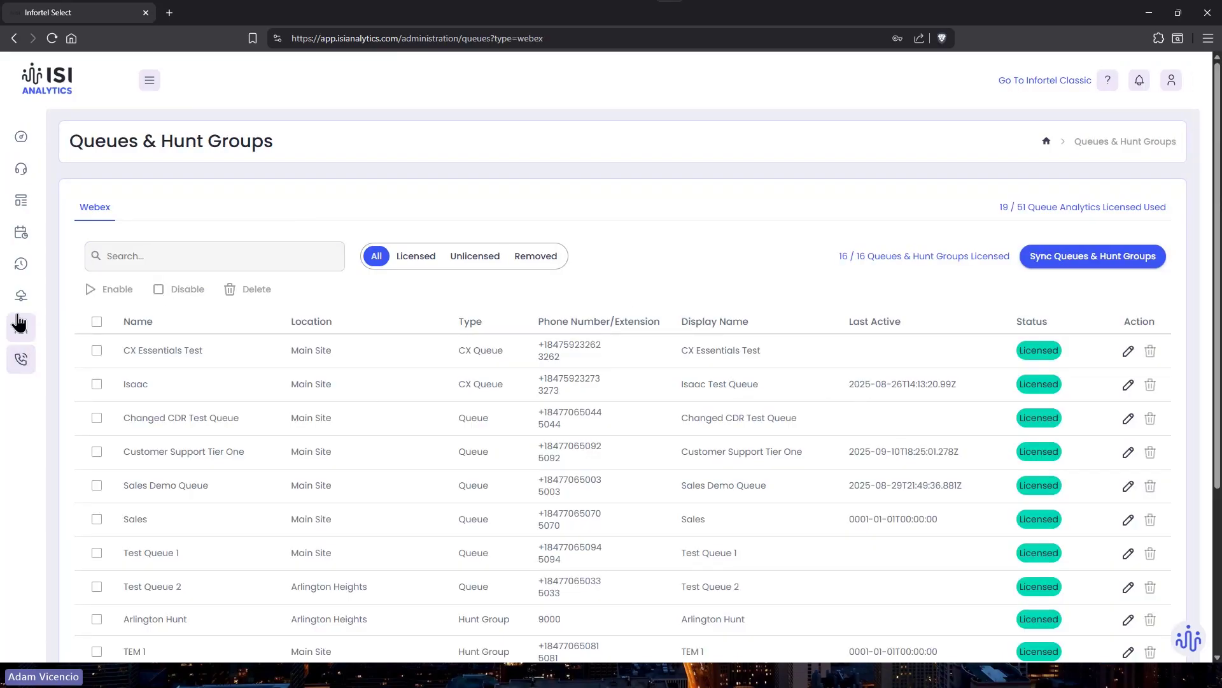
Return to the Webex Queue Dashboard from the Queues & Hunt Groups page.
click(23, 171)
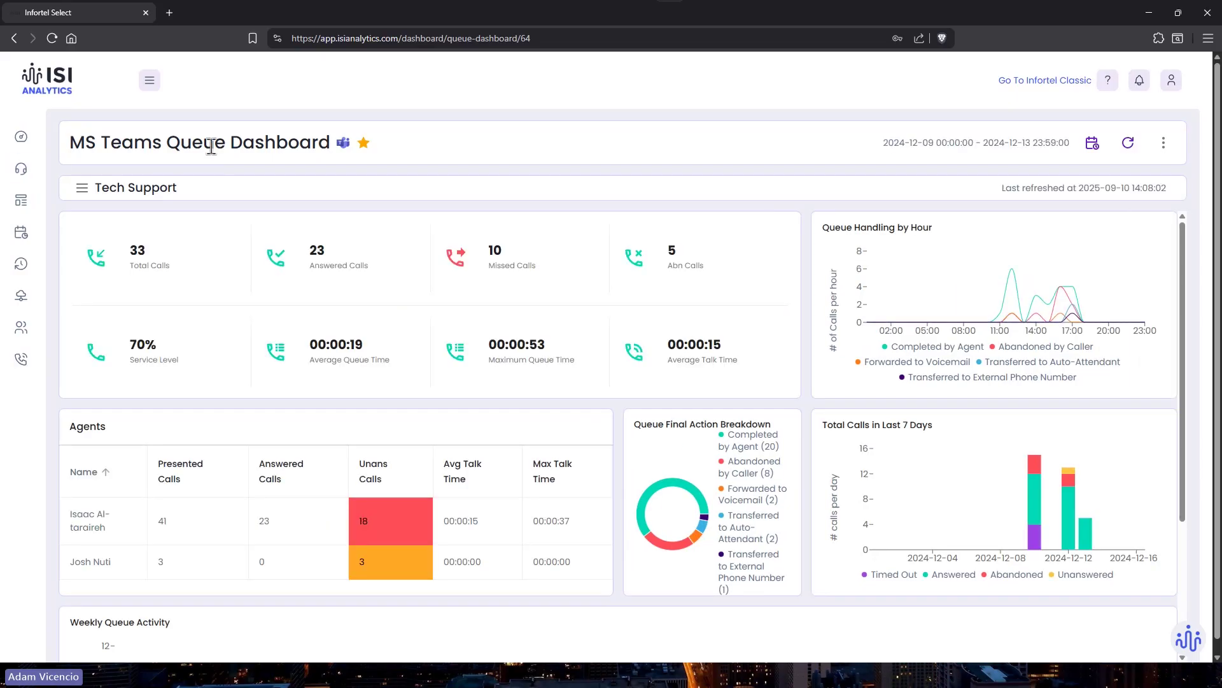
click(148, 80)
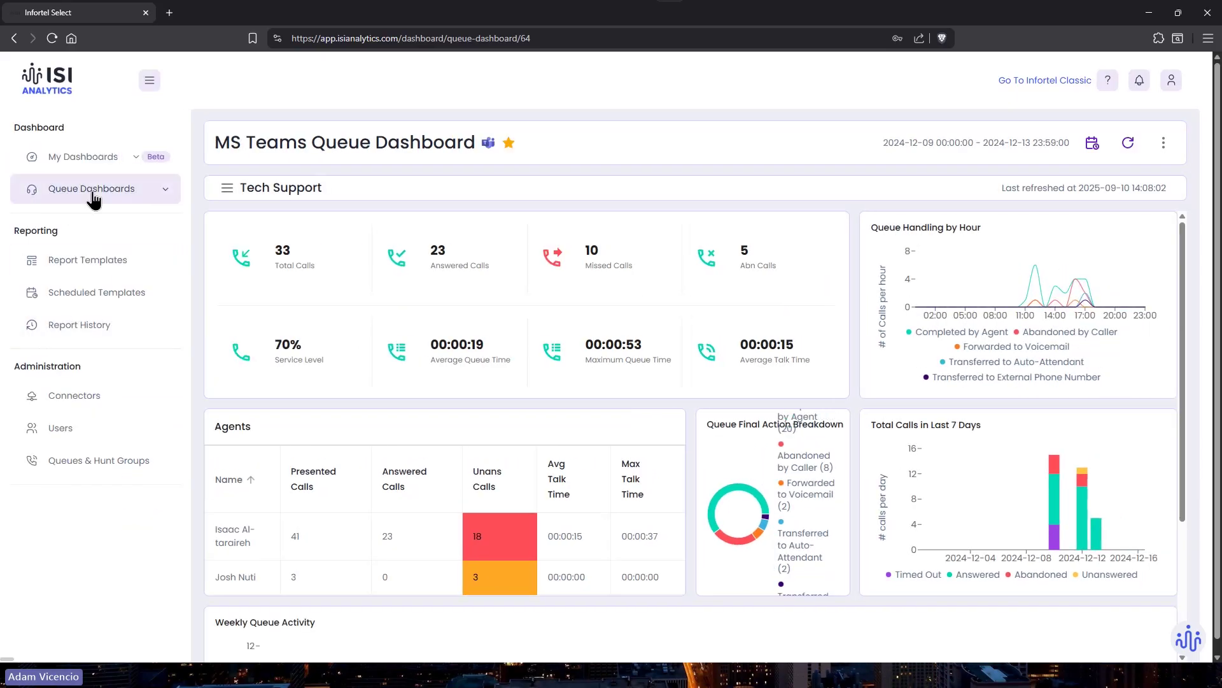
click(90, 191)
click(80, 321)
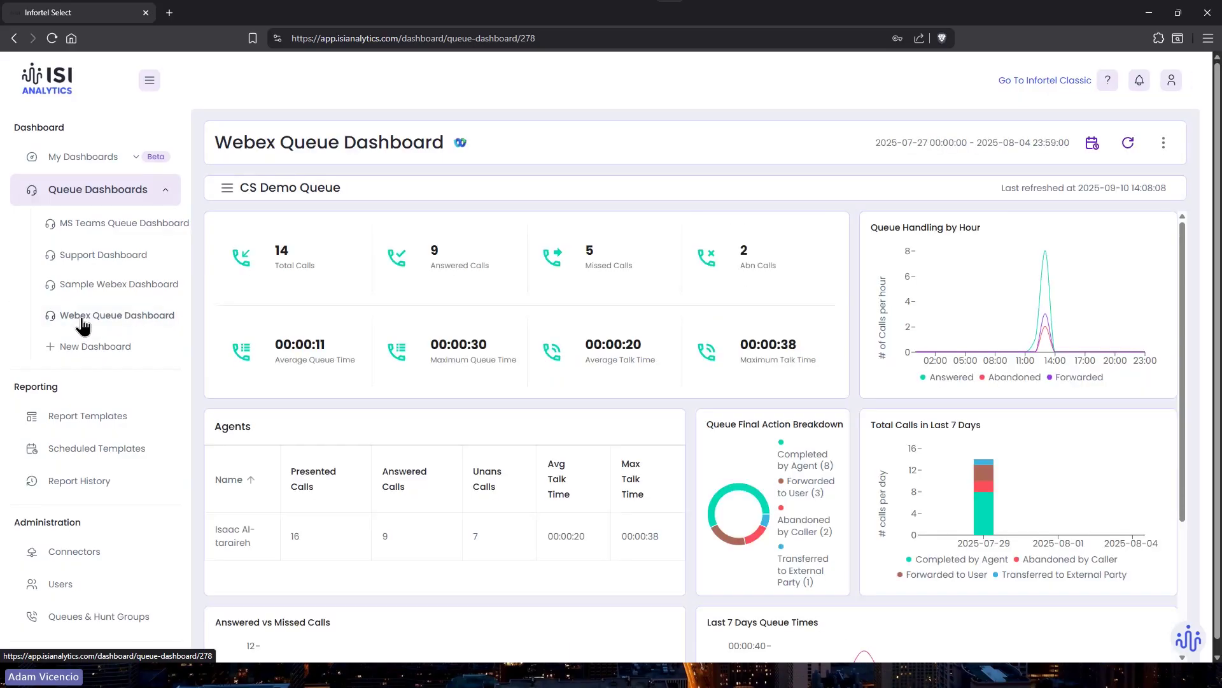
Collapse the navigation and review all the widgets of the Webex Queue Dashboard.
click(148, 81)
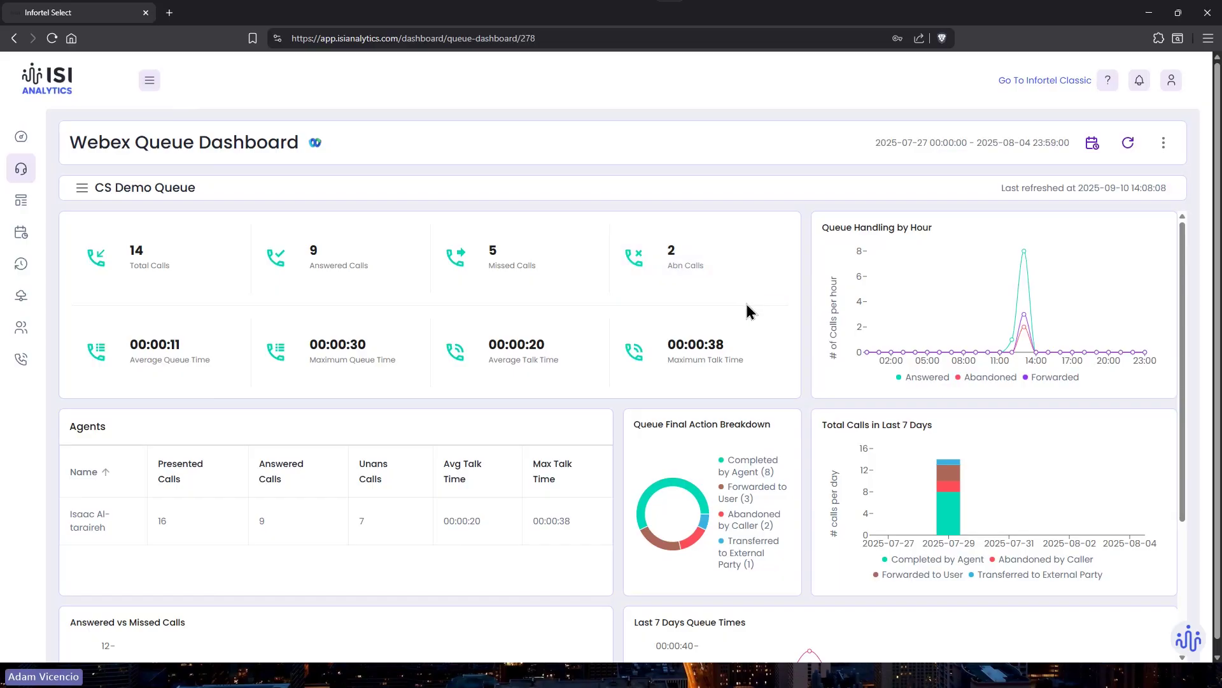
scroll(750, 310, down, 3)
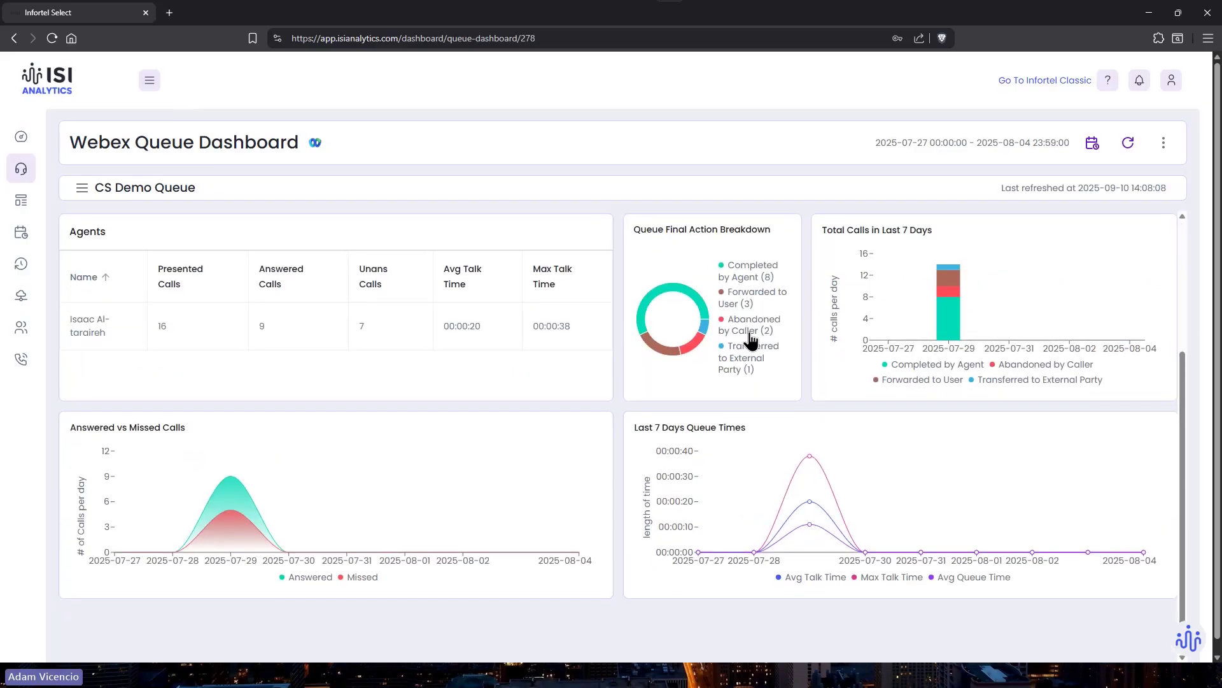
scroll(752, 339, up, 3)
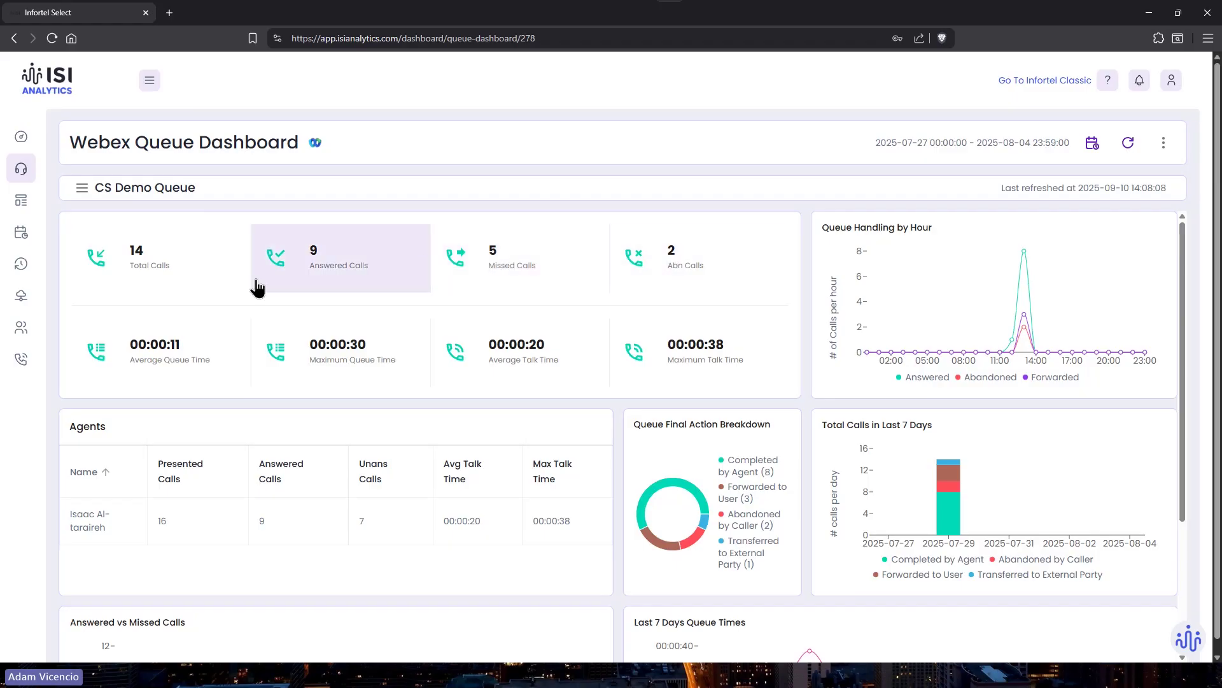
List the total calls of the CS Demo Queue and examine the full details of the first call.
click(146, 261)
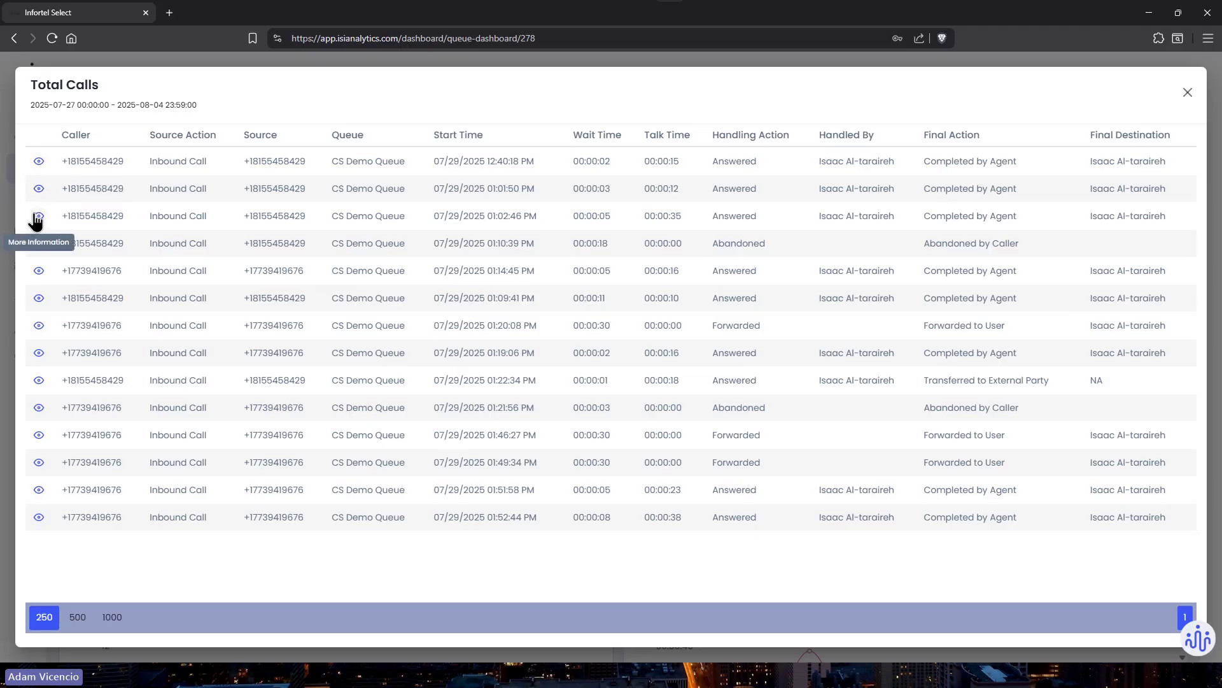
click(38, 163)
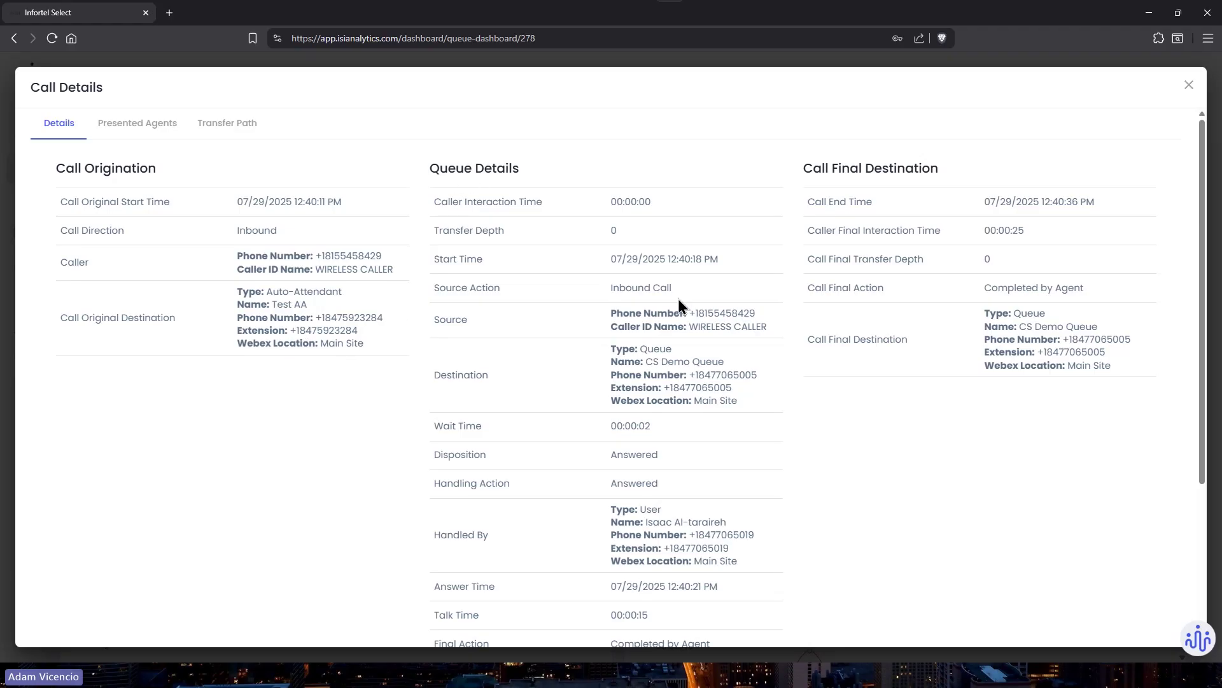
scroll(605, 427, down, 3)
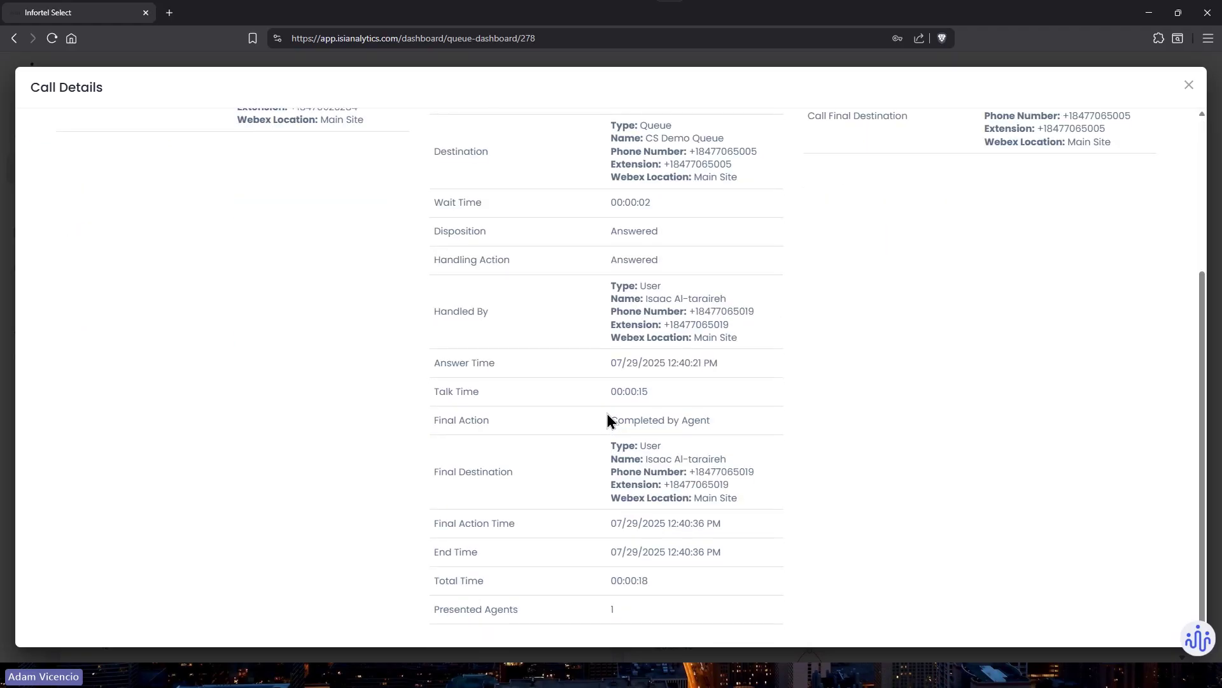
scroll(607, 418, up, 3)
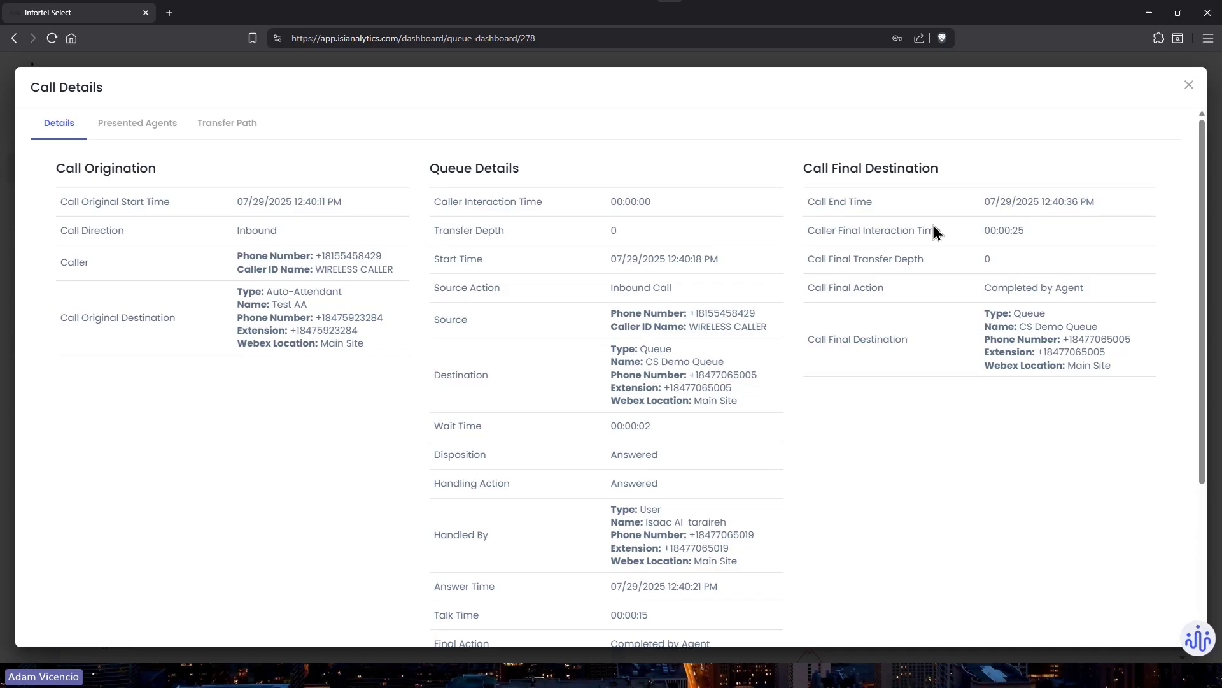
Review the first call's presented agents and transfer path, and close its call details.
click(125, 127)
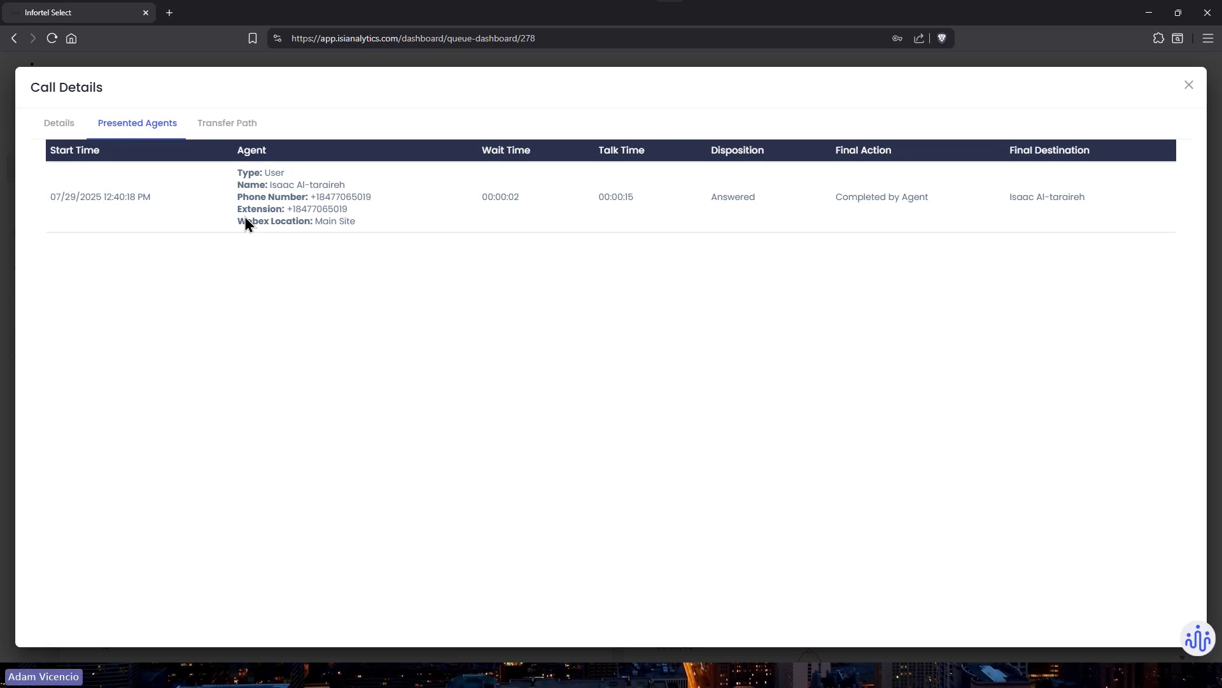
click(220, 129)
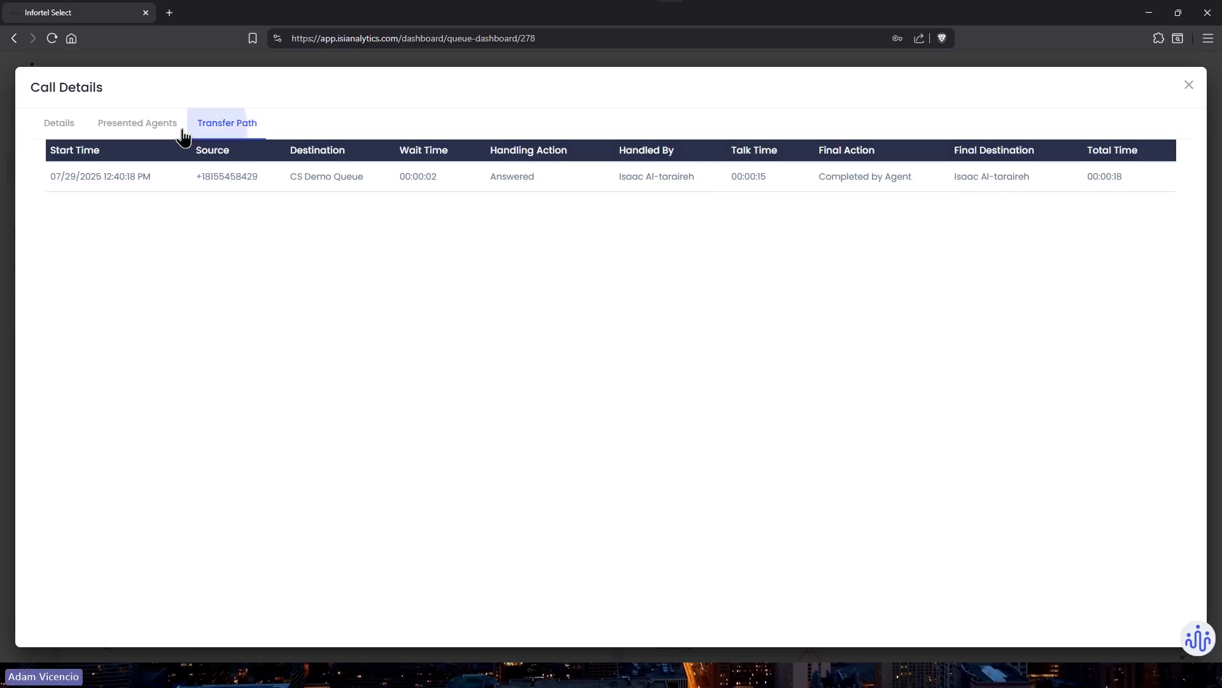
click(117, 129)
click(66, 137)
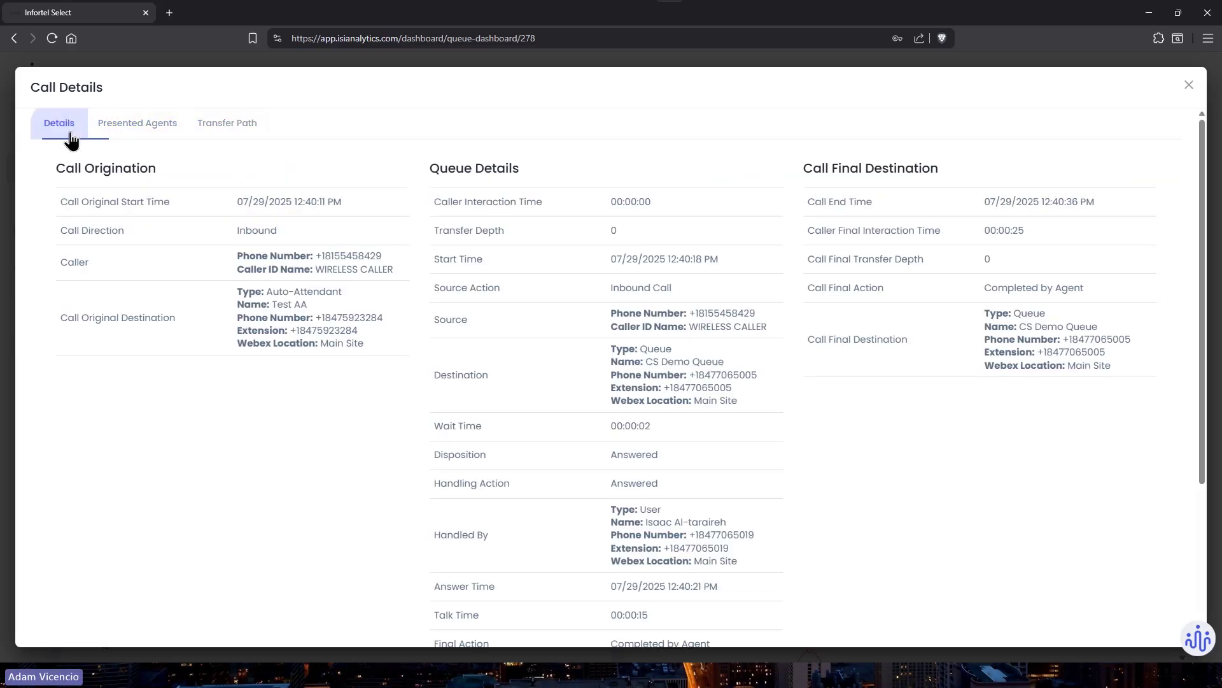
click(1188, 86)
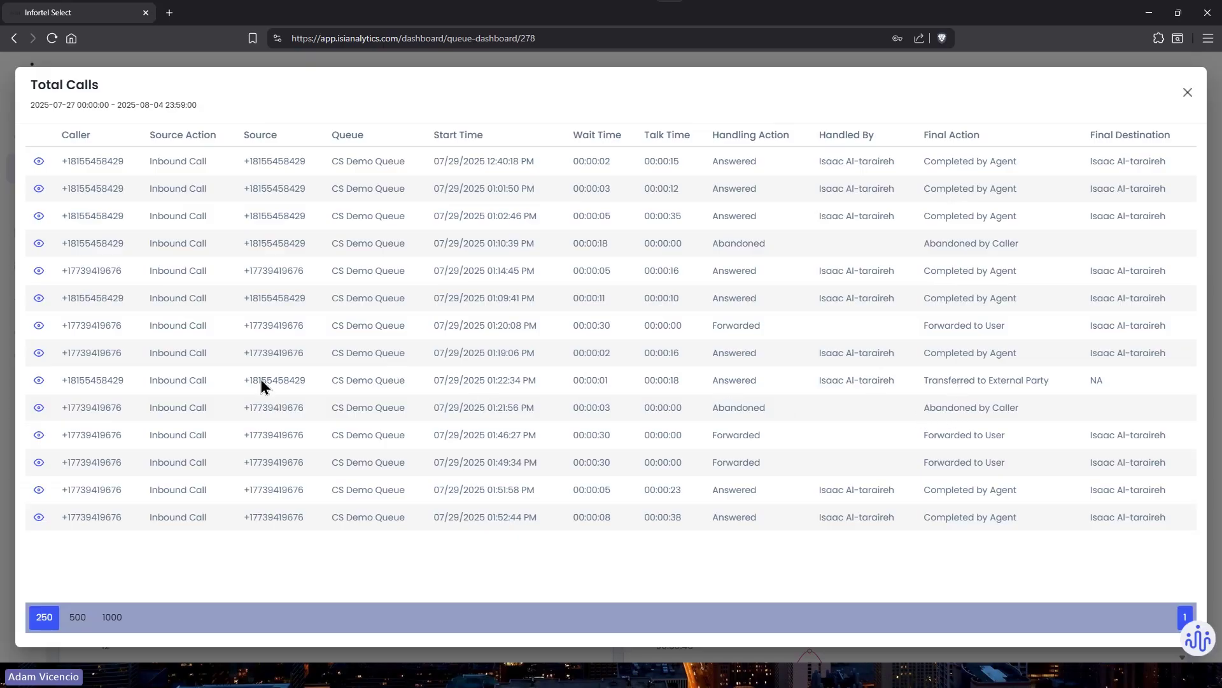
Inspect the details, presented agents and transfer path of the call transferred to an external party, and return to the dashboard.
click(37, 382)
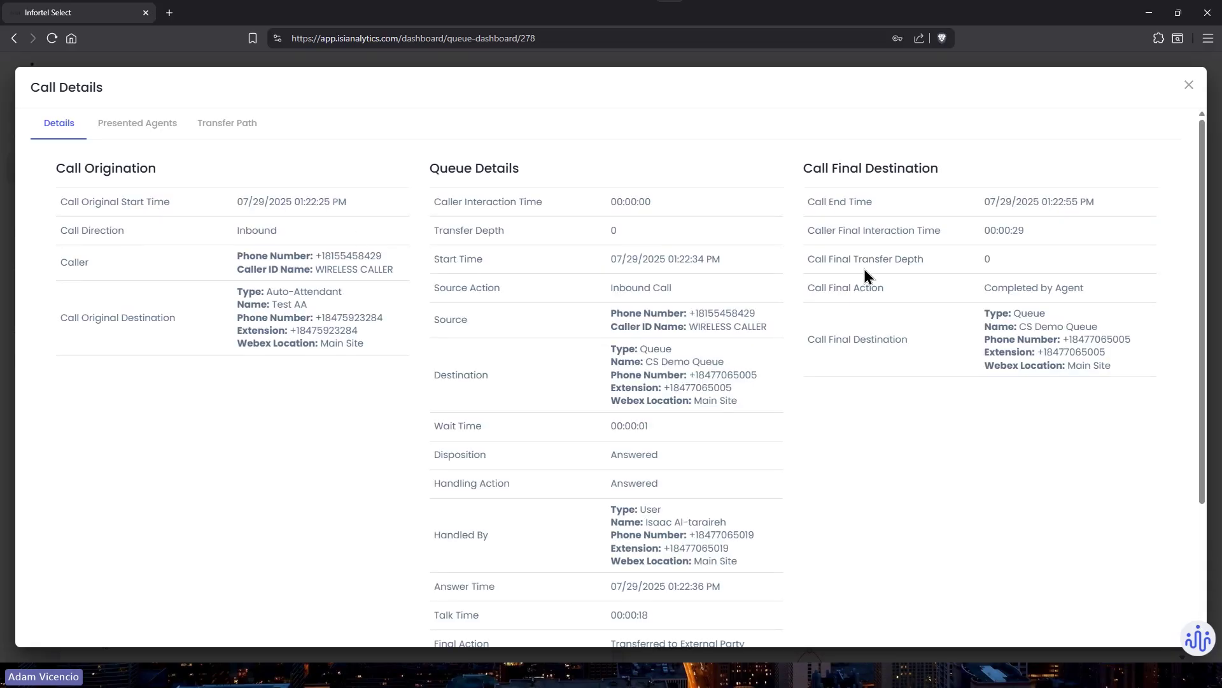
click(110, 127)
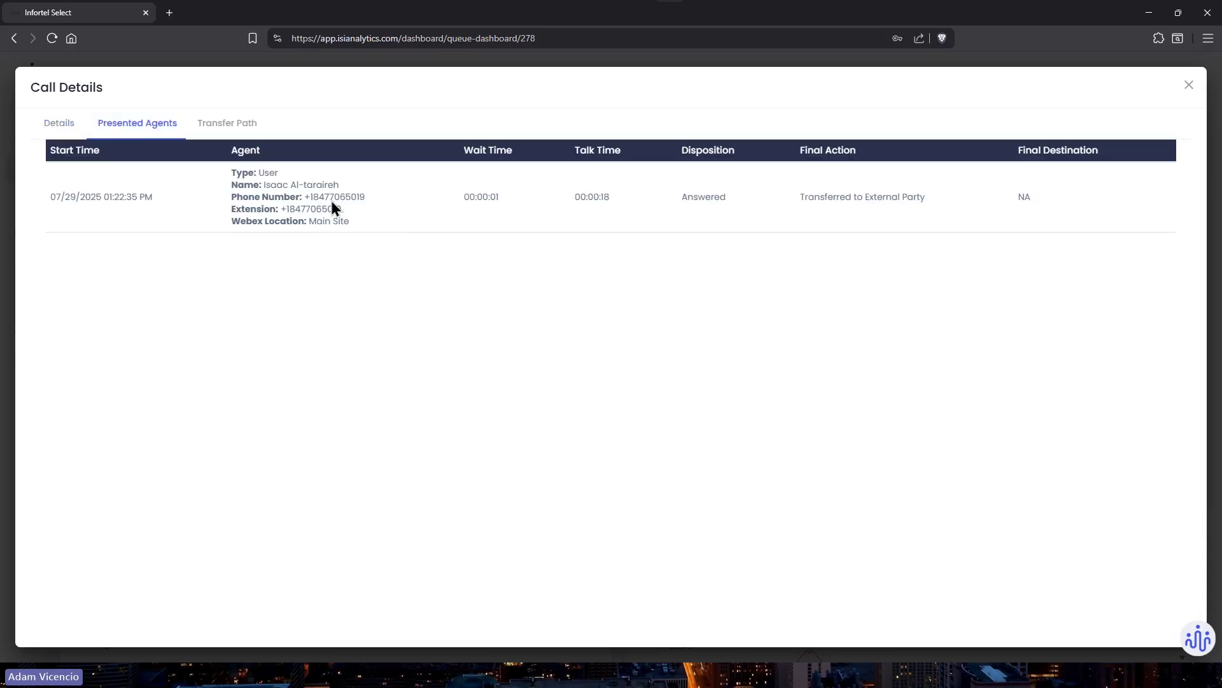
click(240, 124)
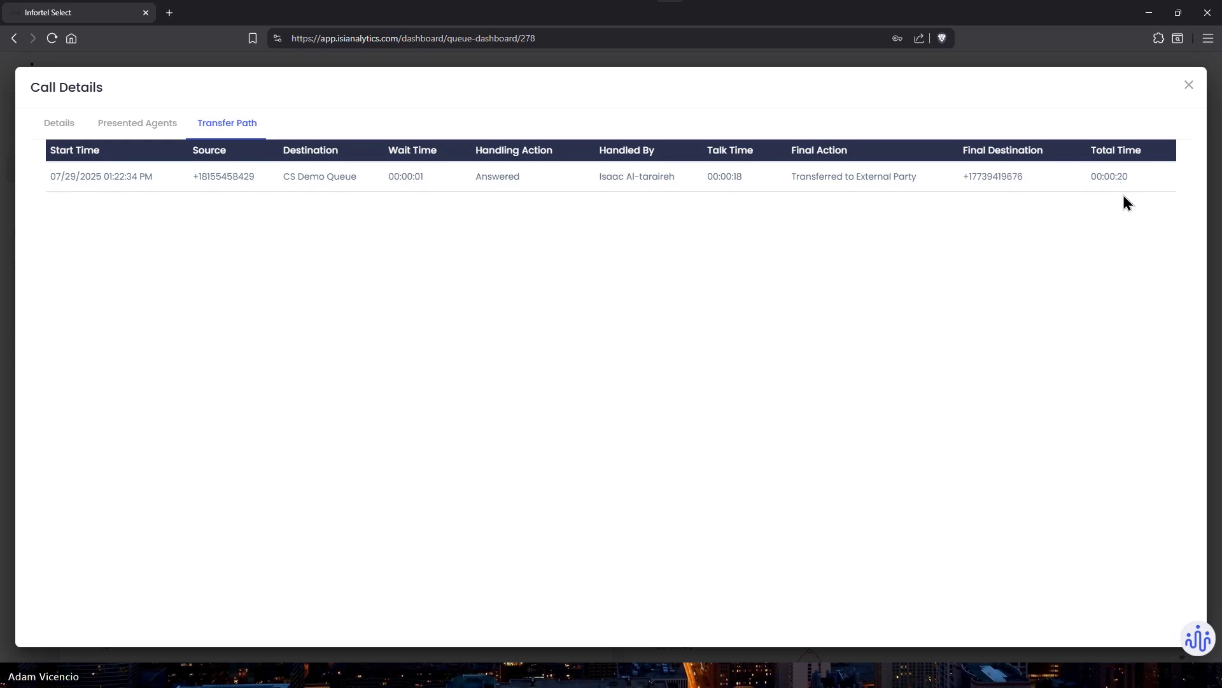
click(1190, 87)
click(1187, 93)
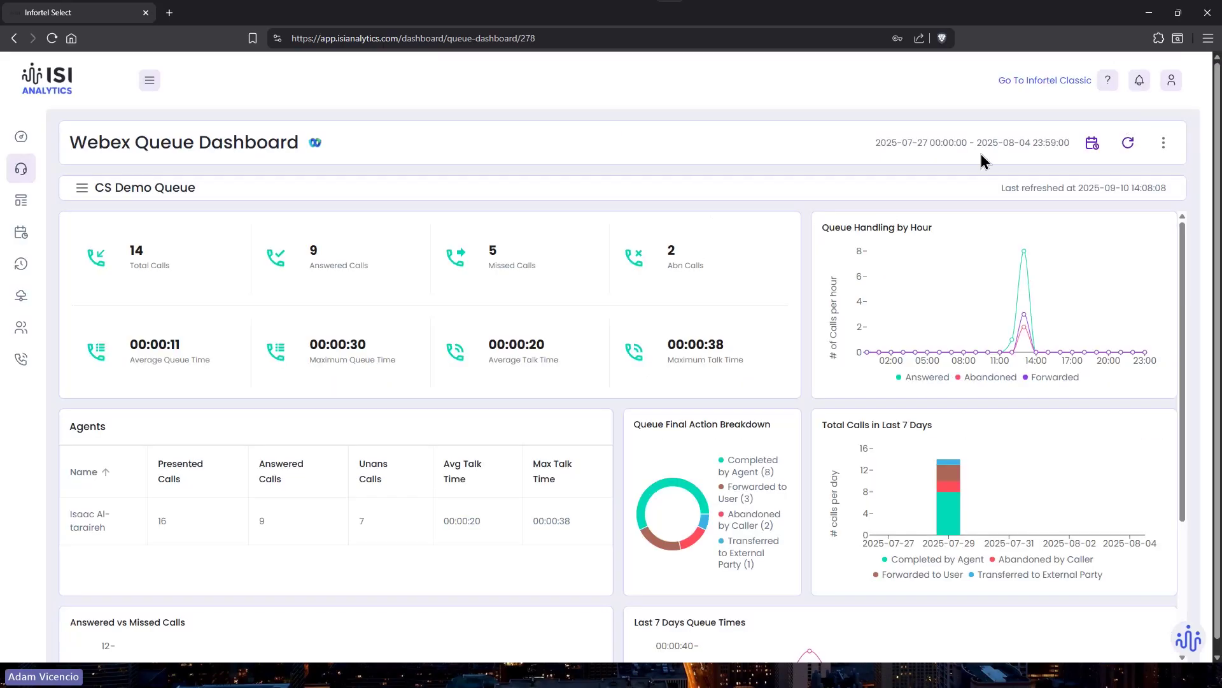
Look over the agent table and the call charts in the lower part of the dashboard.
scroll(668, 302, down, 3)
scroll(681, 312, down, 1)
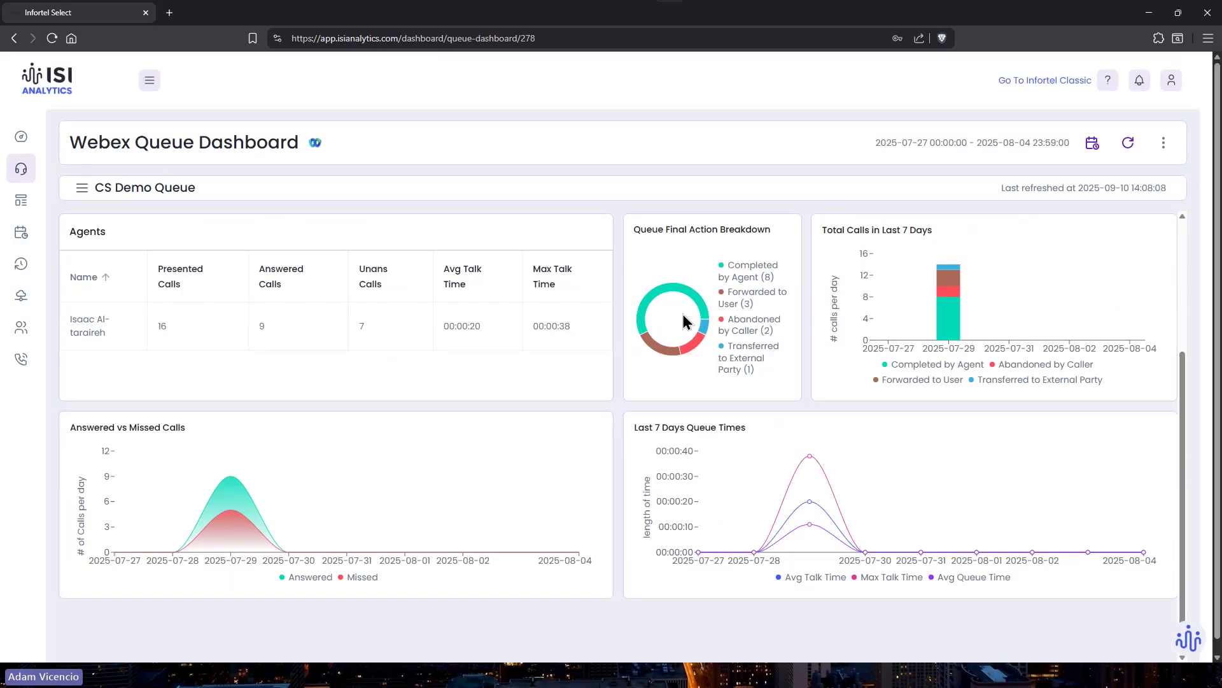
scroll(683, 331, up, 3)
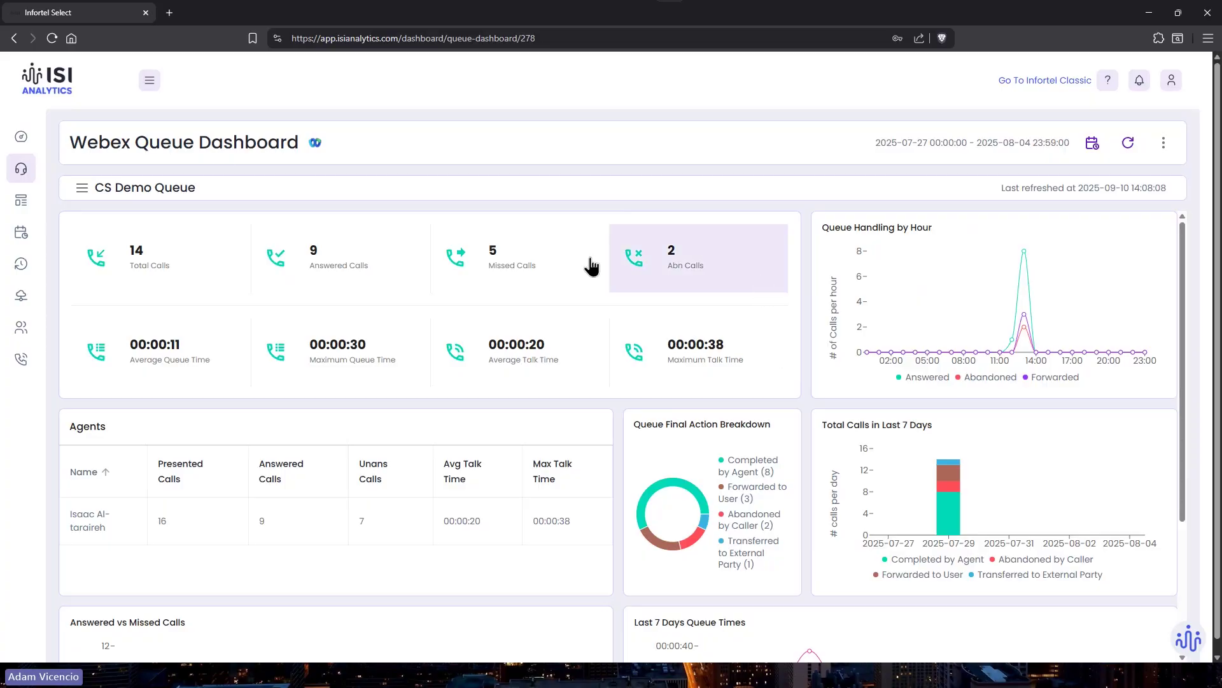
Start a new queue dashboard and set its connector type to Webex.
click(148, 81)
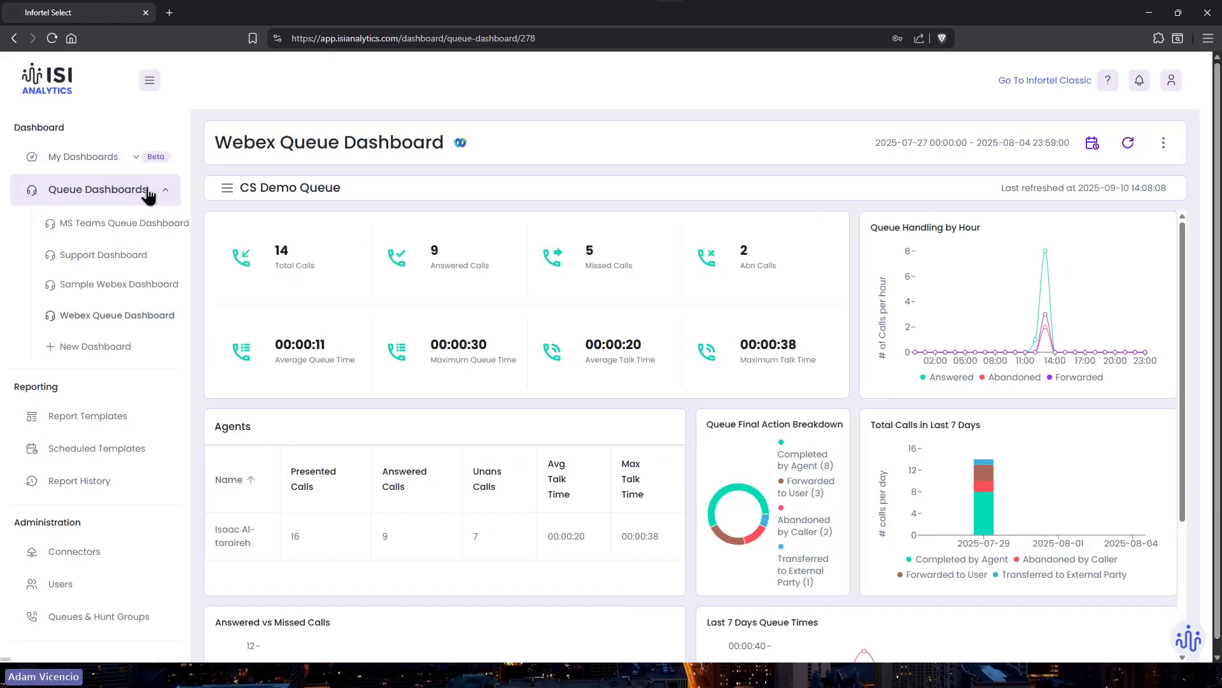
click(95, 350)
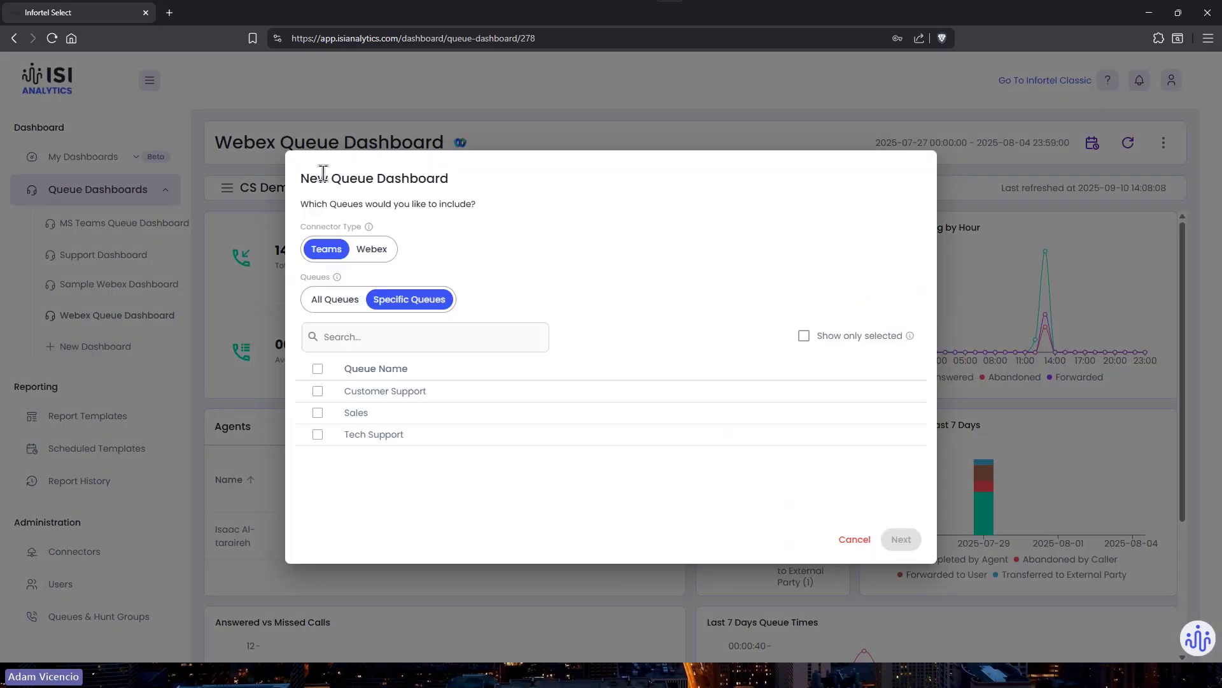
drag(301, 179, 449, 178)
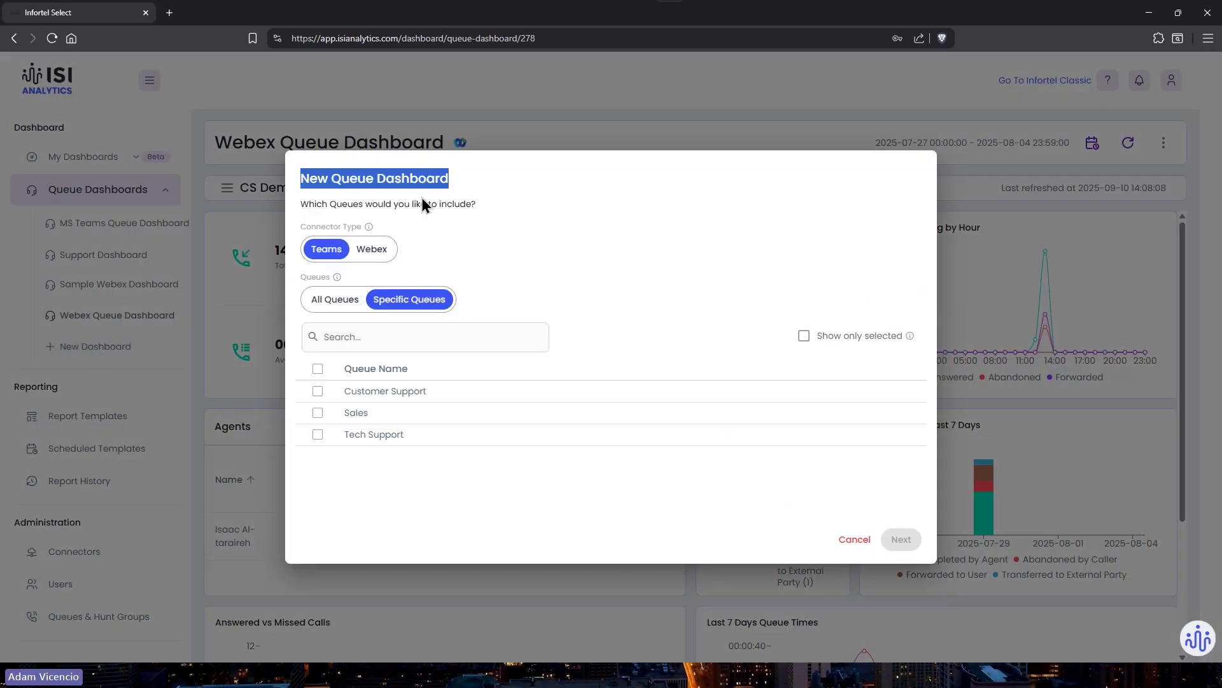
click(371, 250)
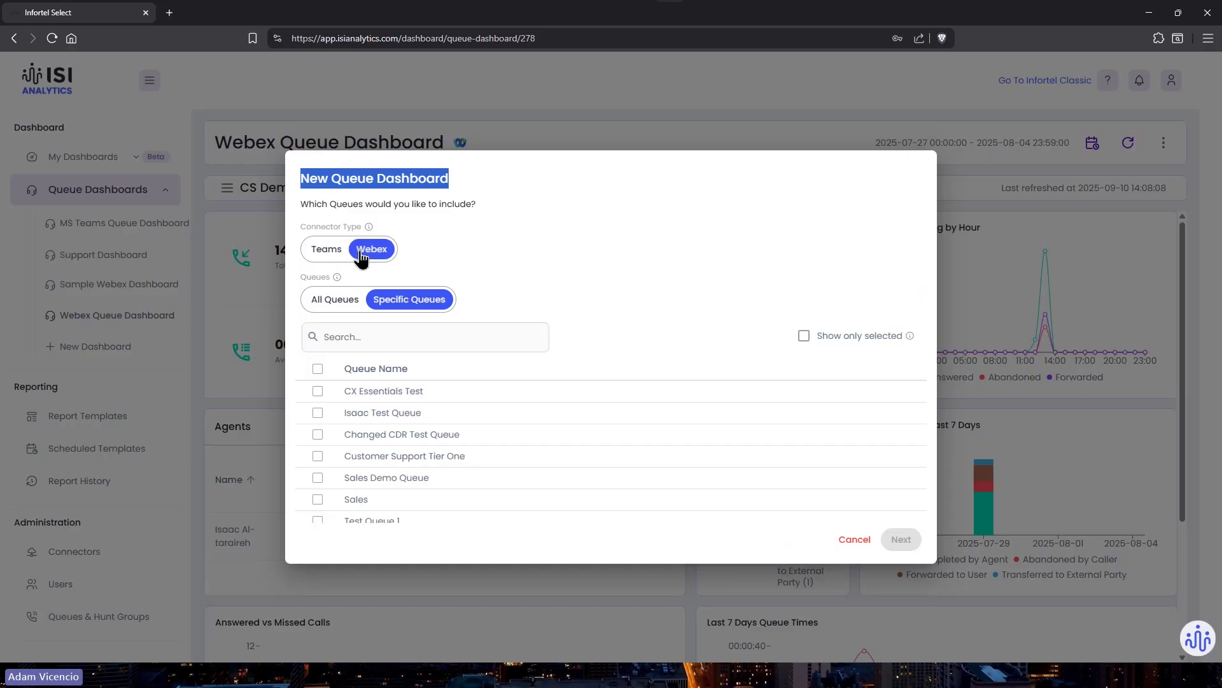
click(345, 252)
click(363, 252)
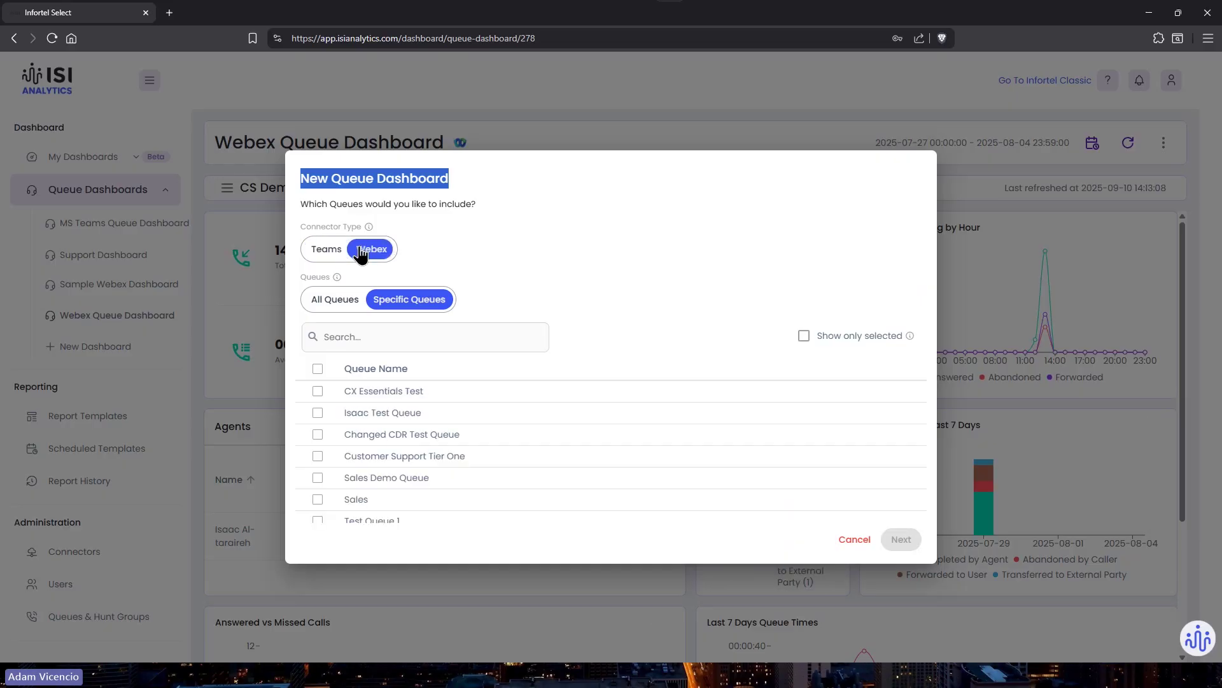
Restrict the new dashboard to specific queues, include CS Demo Queue and Sales Demo Queue, and proceed to the naming stage.
click(340, 304)
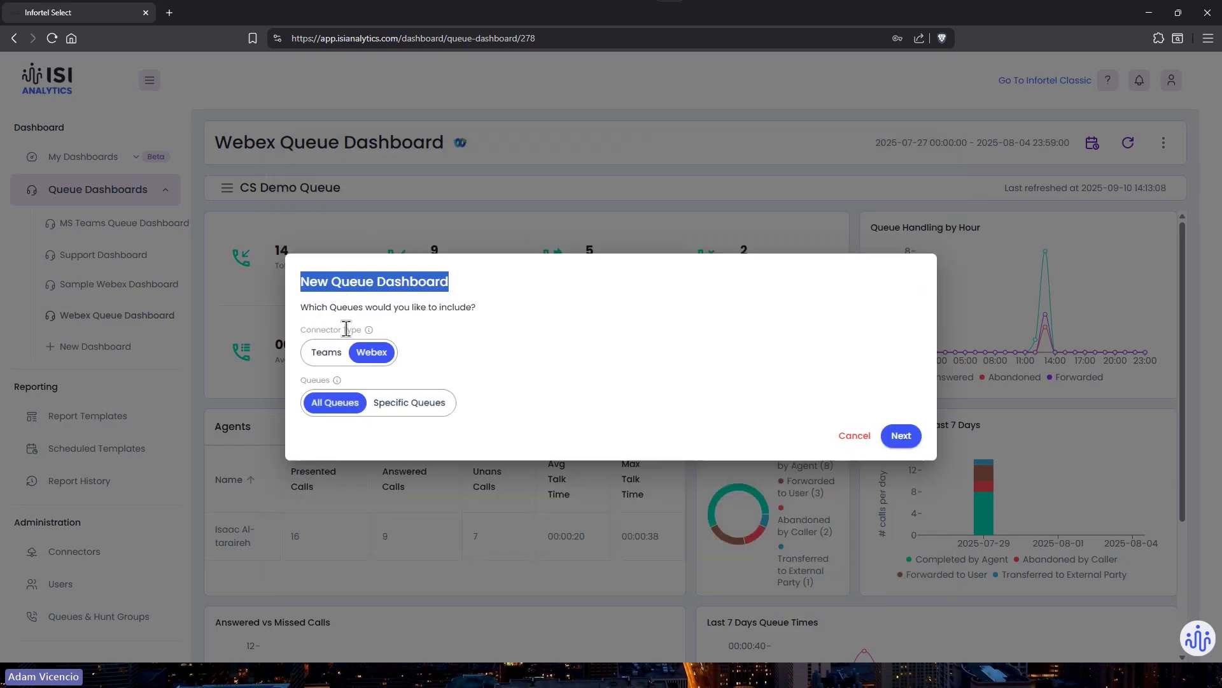
click(383, 402)
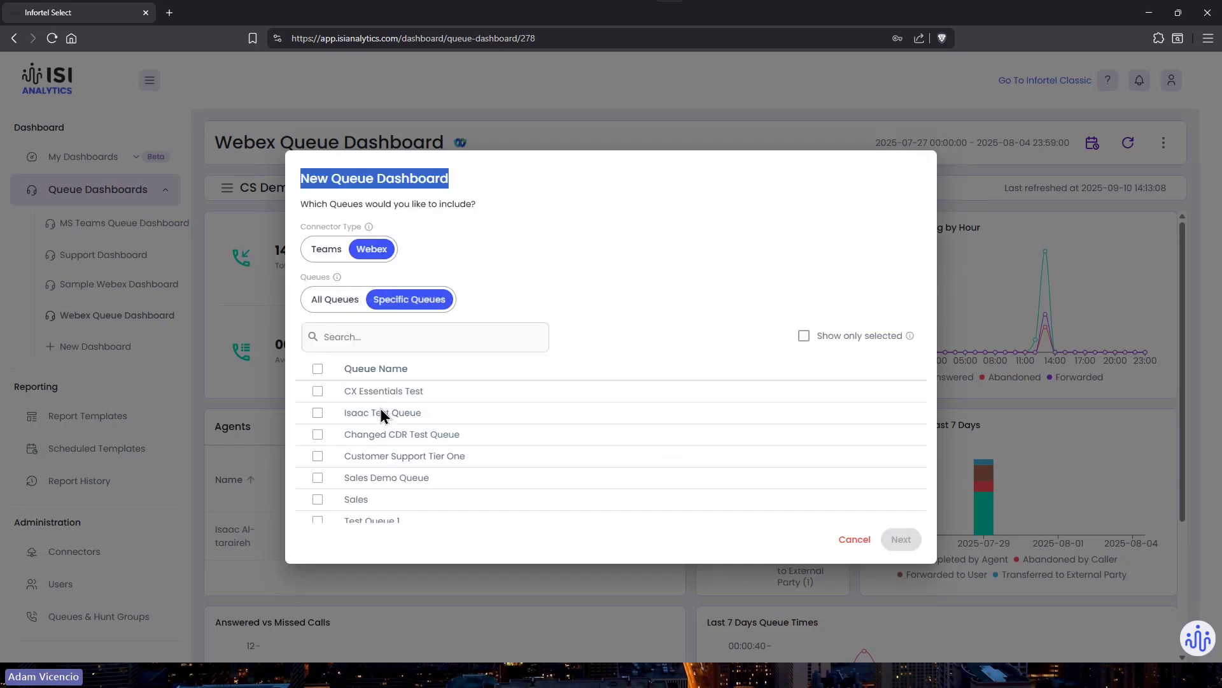
scroll(389, 417, down, 3)
scroll(437, 432, up, 3)
scroll(436, 433, up, 3)
scroll(435, 427, down, 5)
click(317, 512)
scroll(335, 475, up, 5)
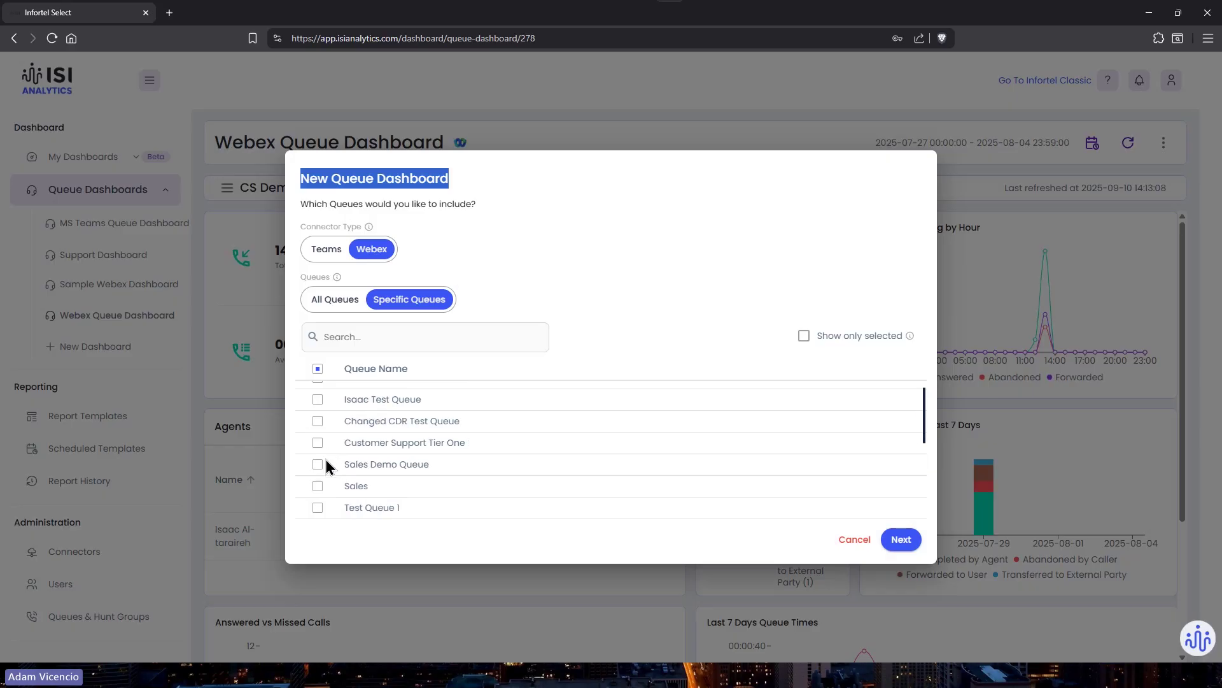
click(318, 465)
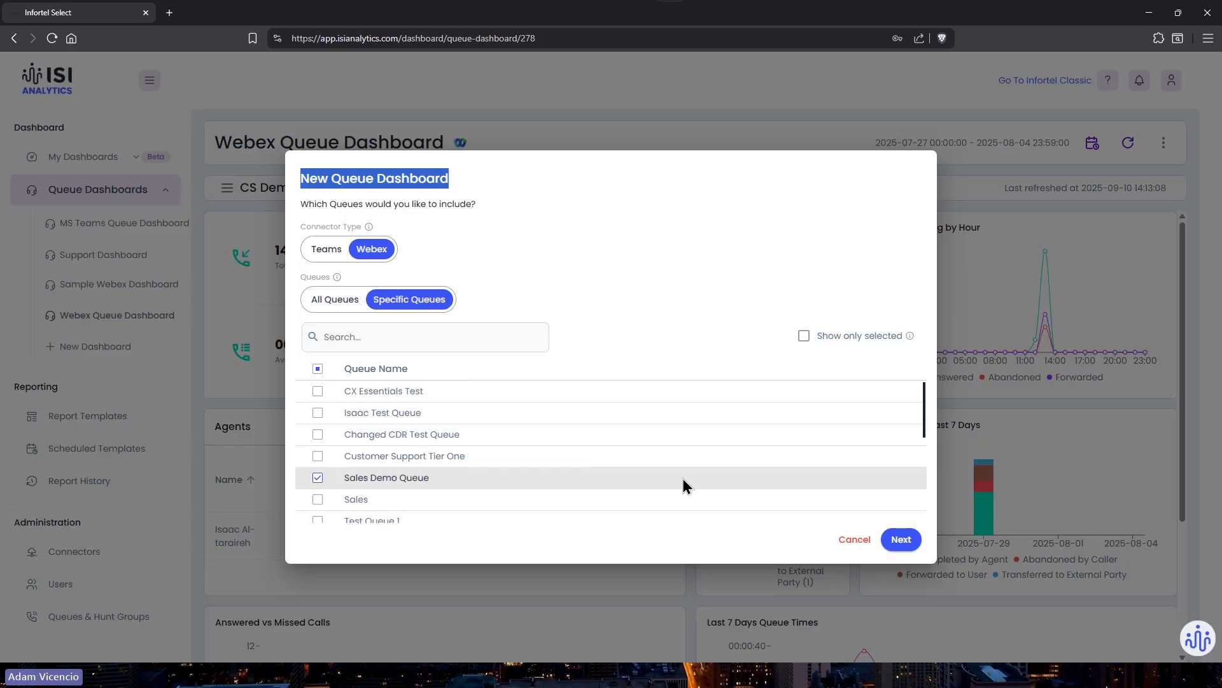
scroll(595, 437, down, 5)
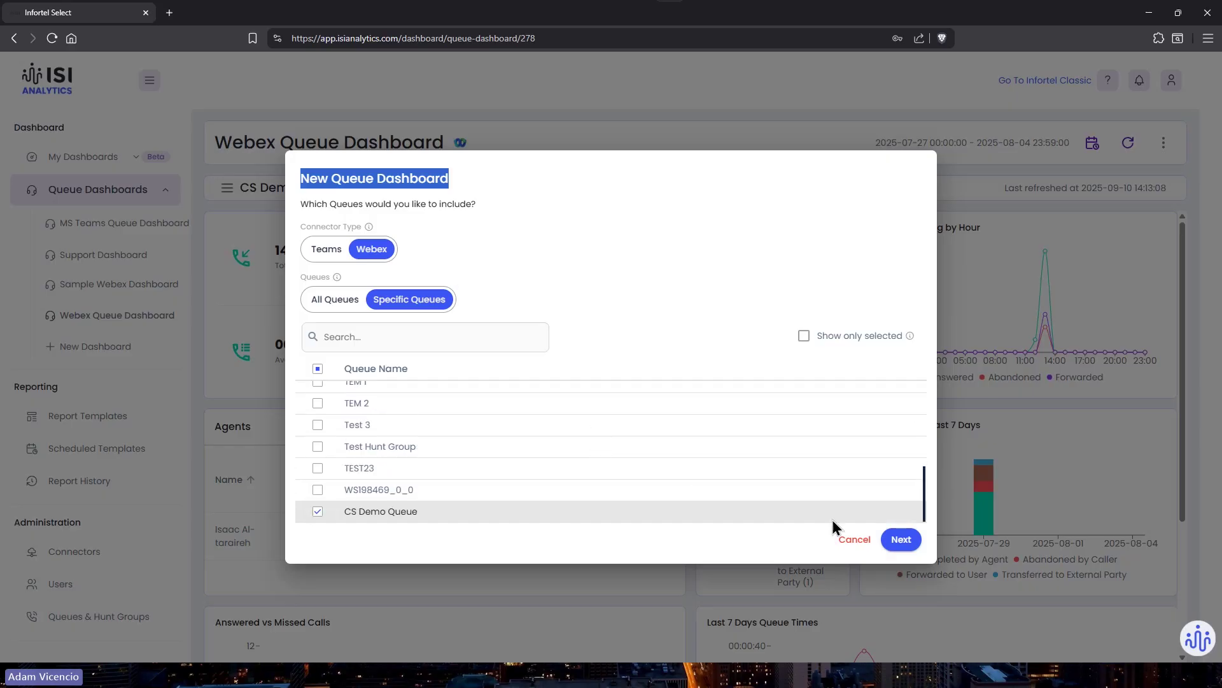
click(911, 550)
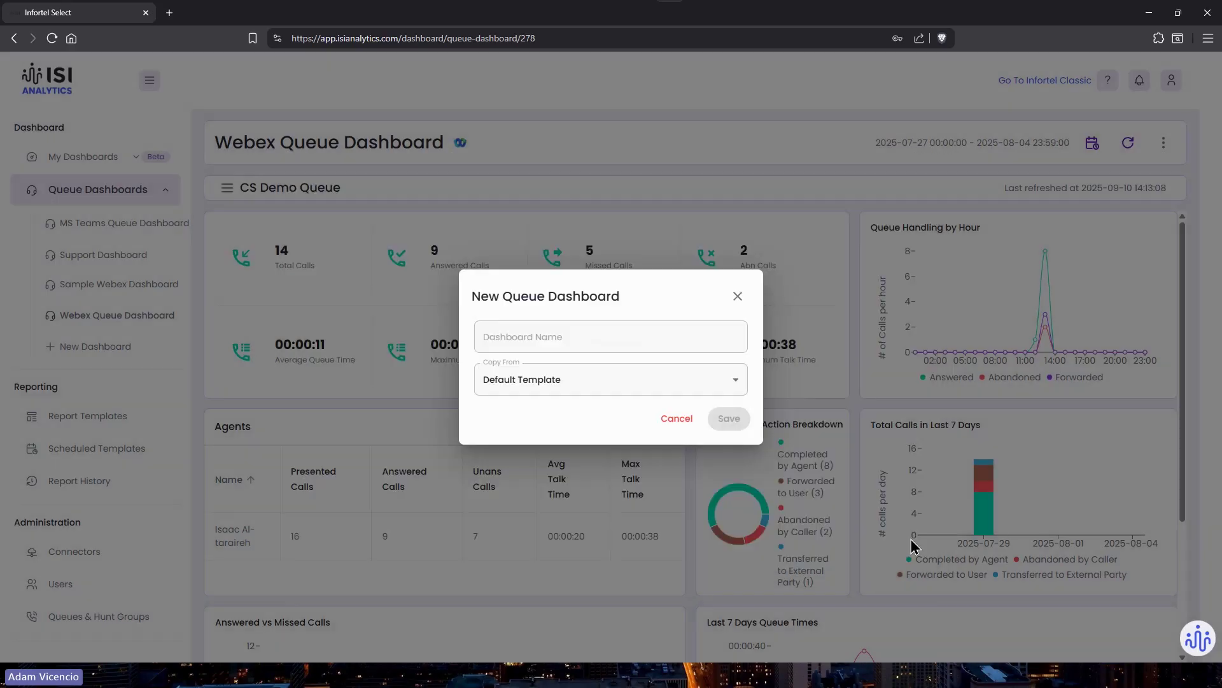
Enter a personalized name for the new queue dashboard, and cancel its creation without saving.
click(674, 331)
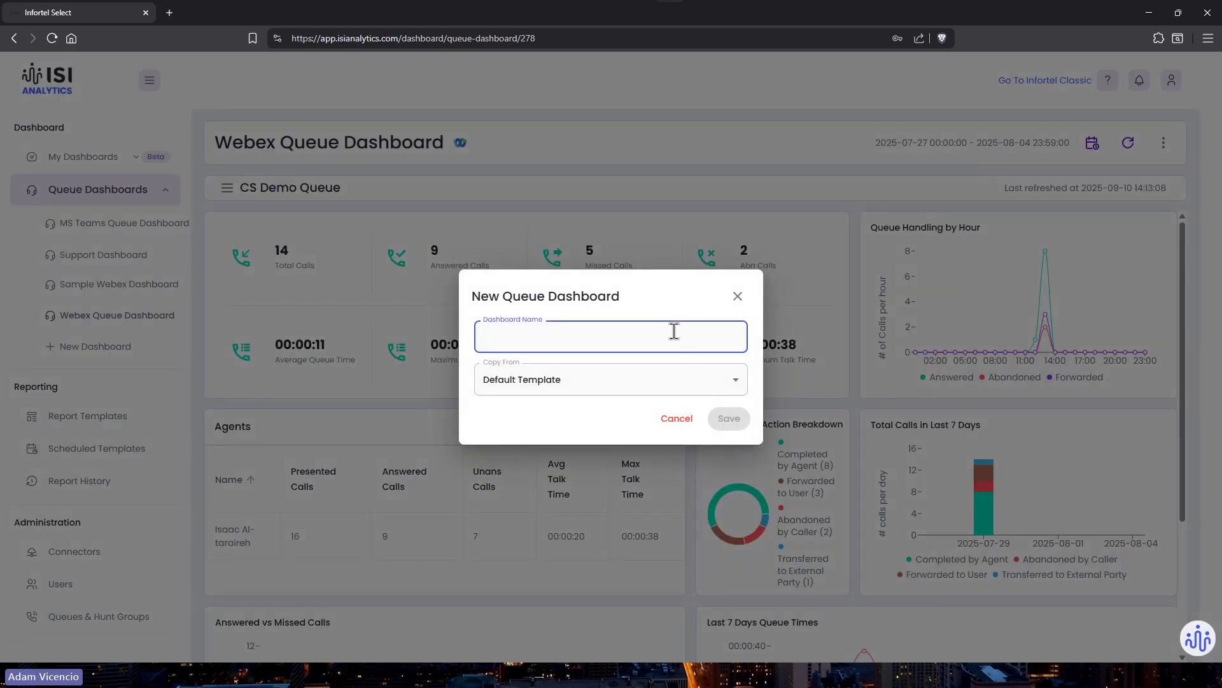
text(Adam )
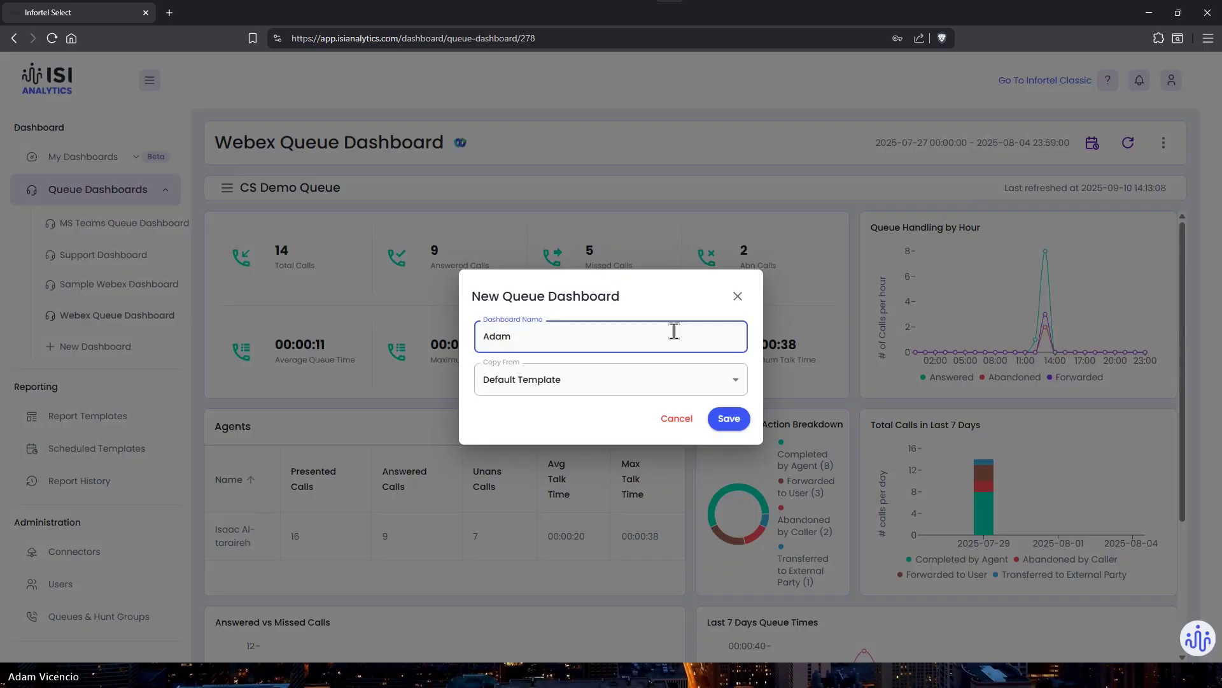
text('s T)
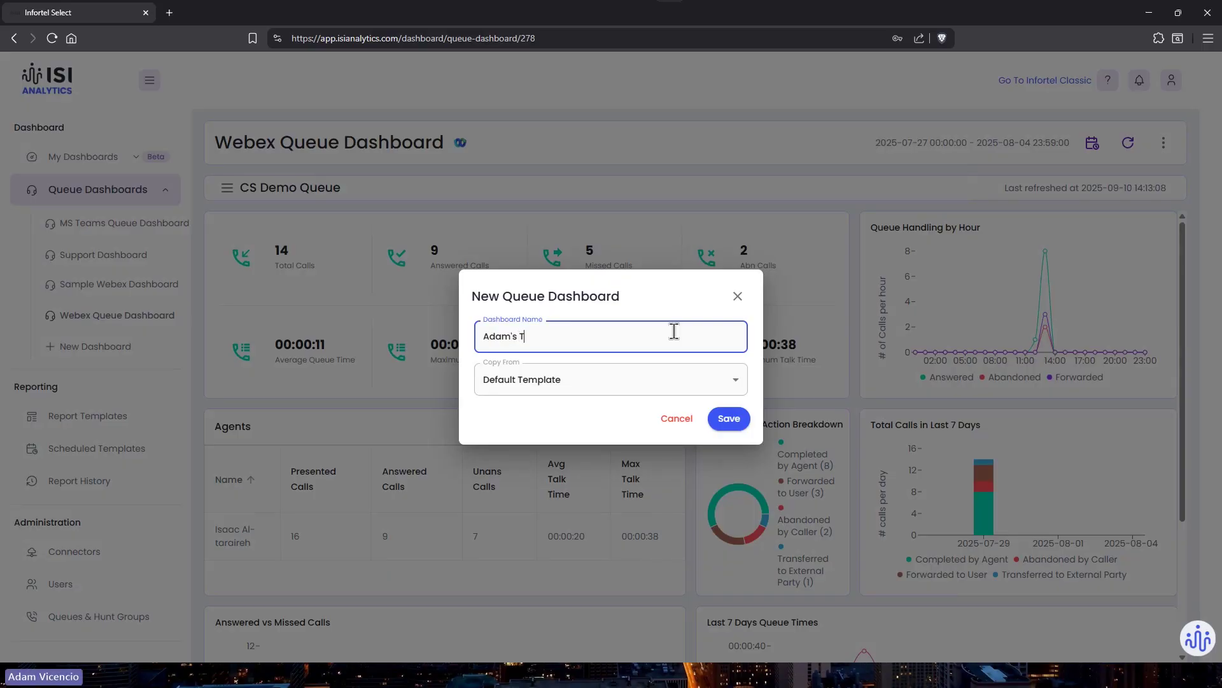
key(BackSpace)
text(Queues)
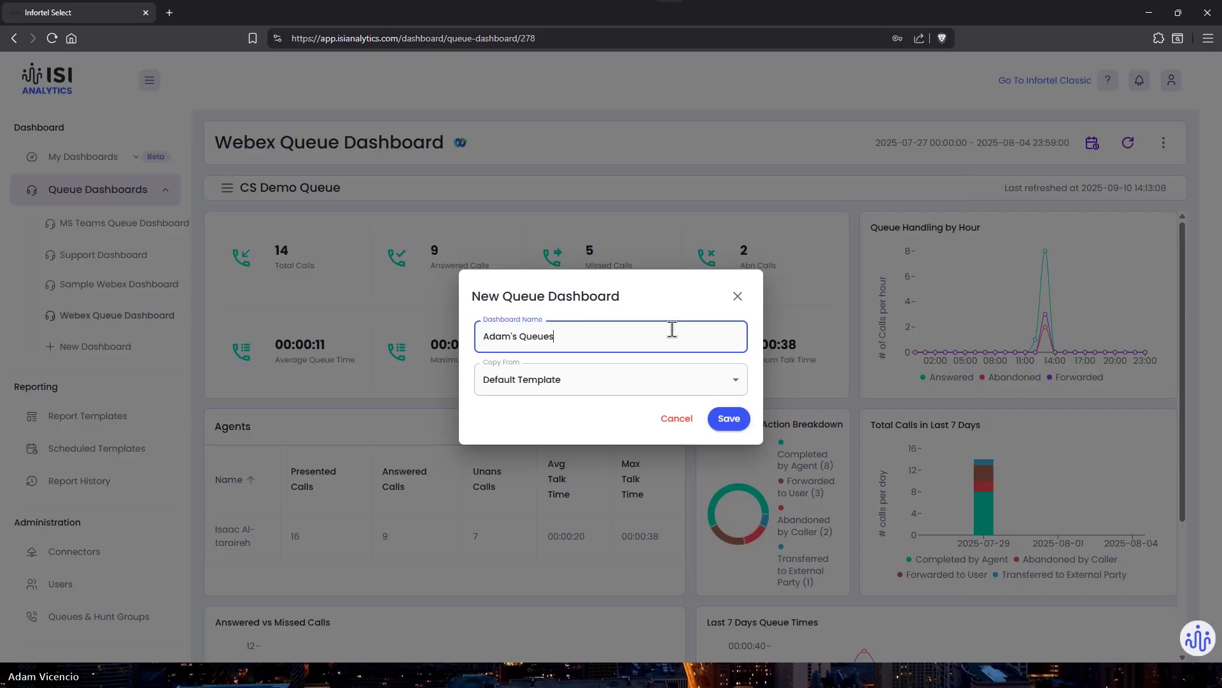
click(675, 430)
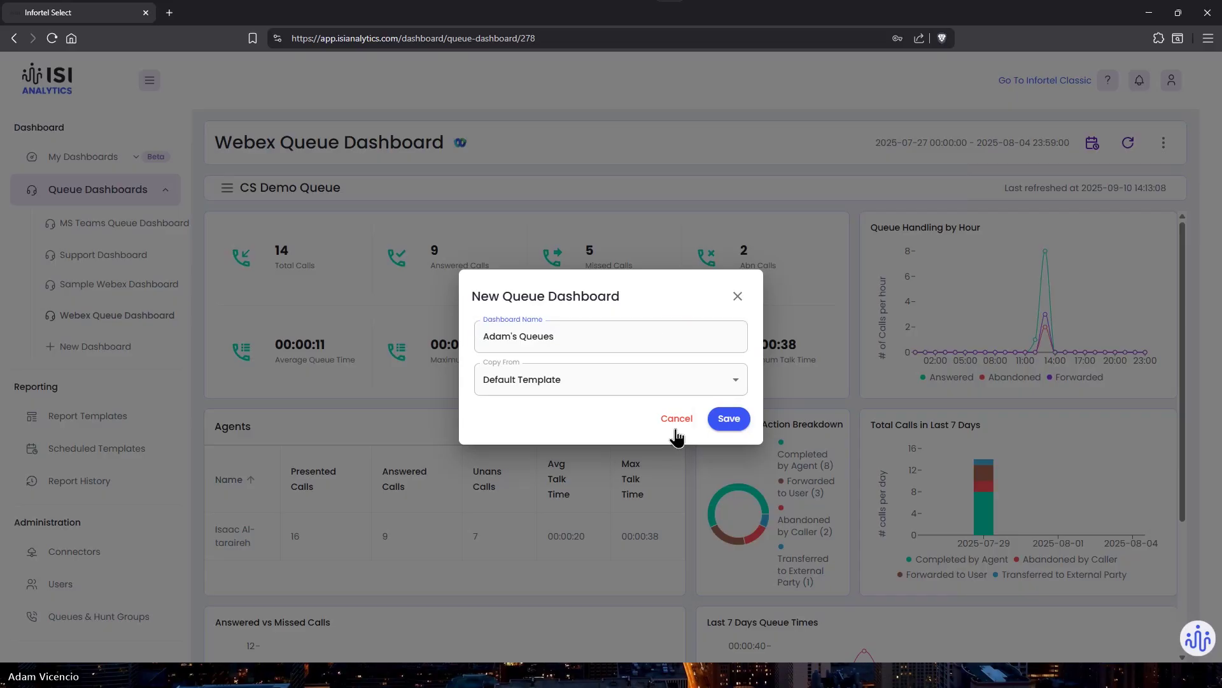
click(677, 437)
click(96, 347)
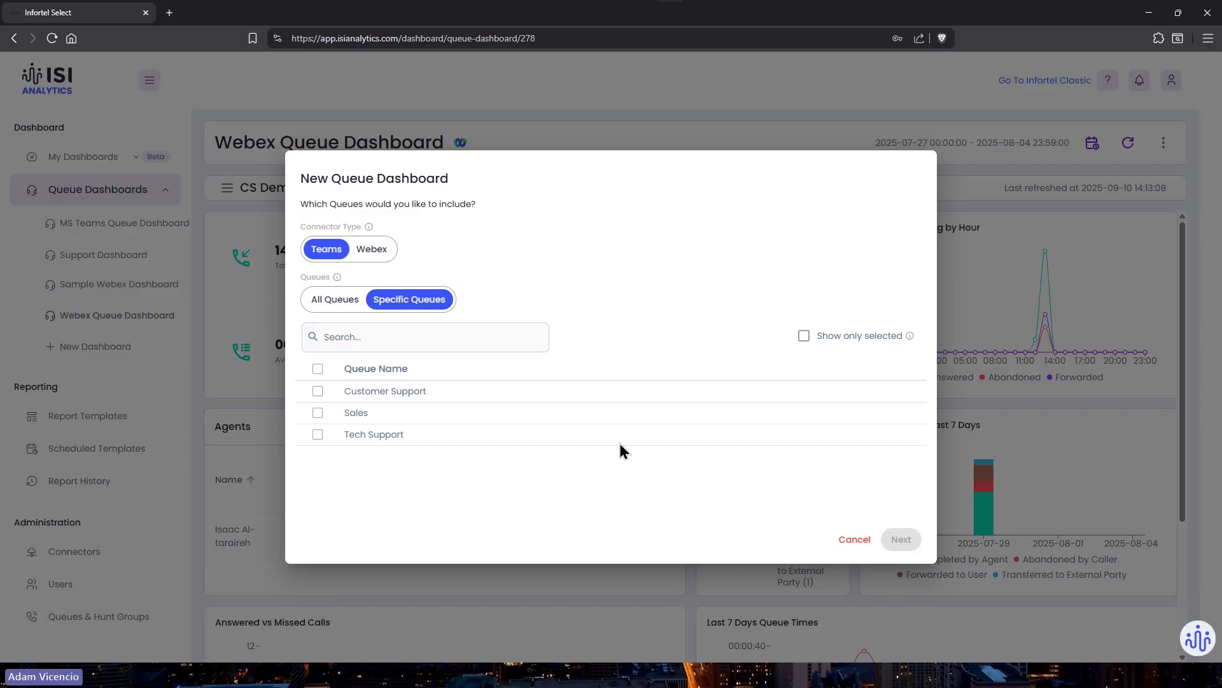
key(Escape)
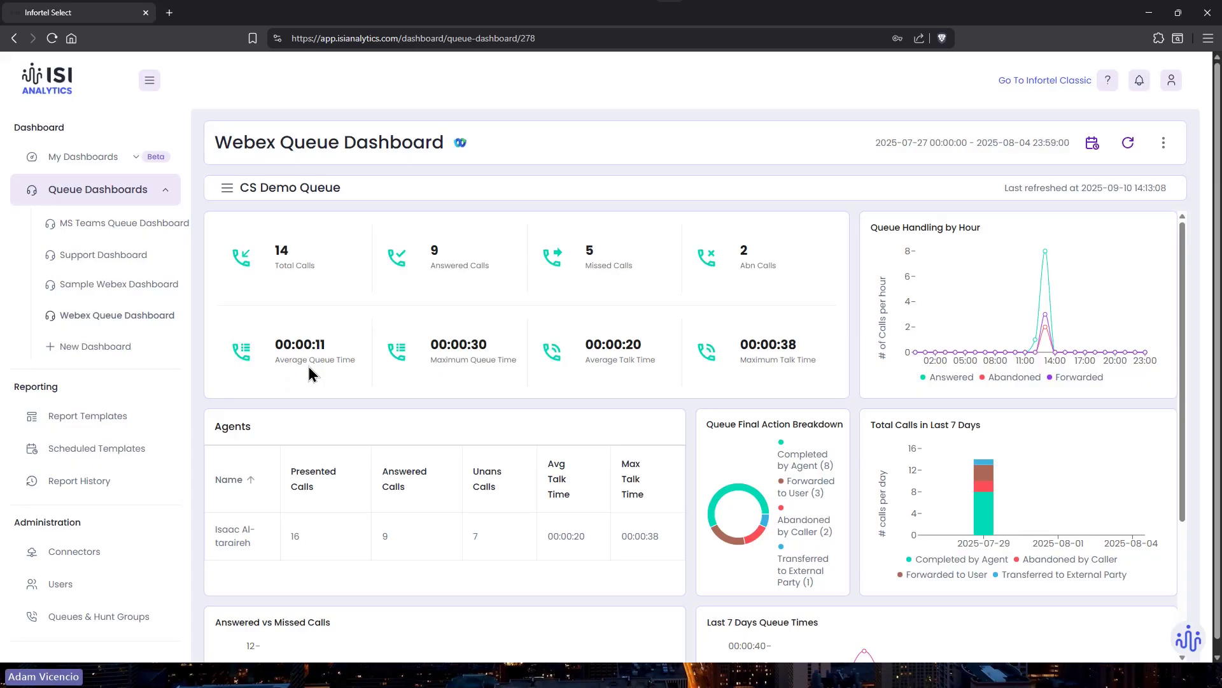
Start a new user in the user administration, try the Admin user type, and set it to User.
click(35, 589)
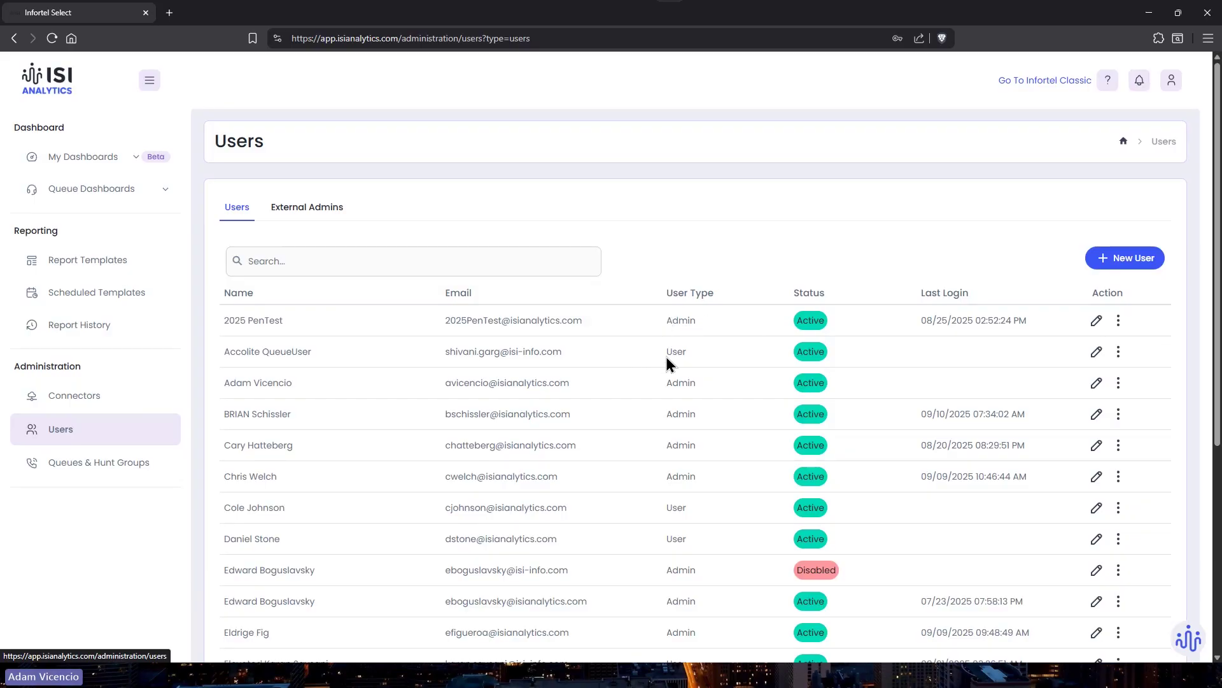
click(1122, 268)
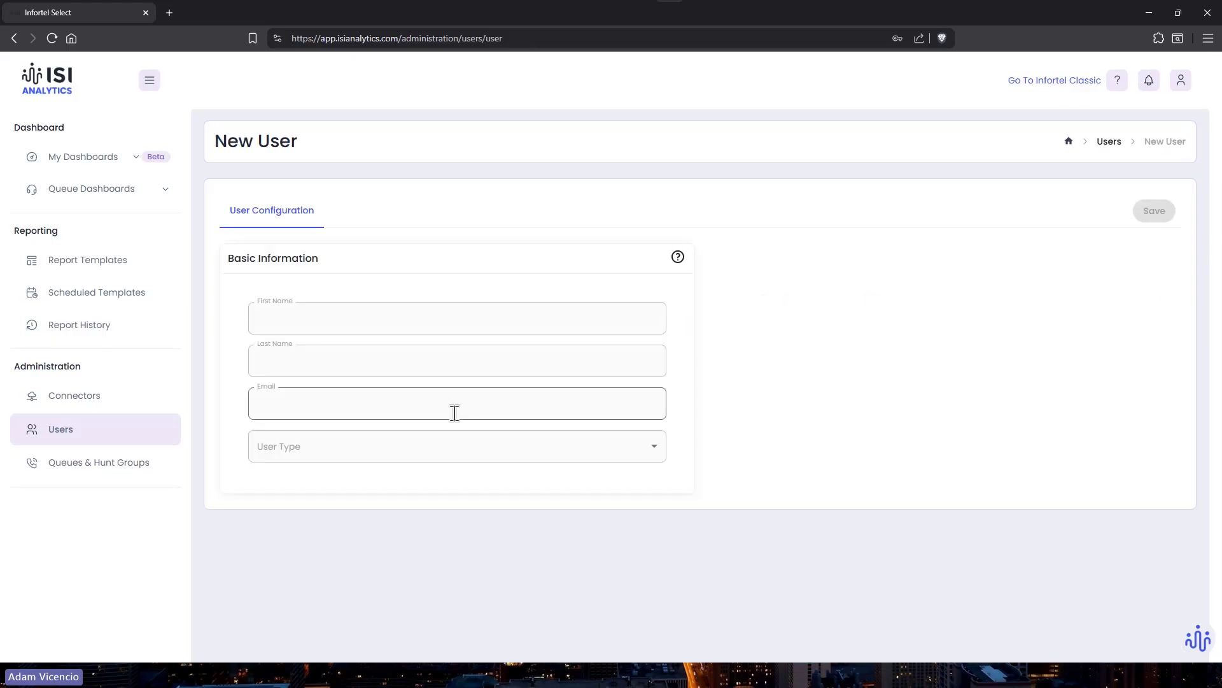
click(427, 447)
click(377, 481)
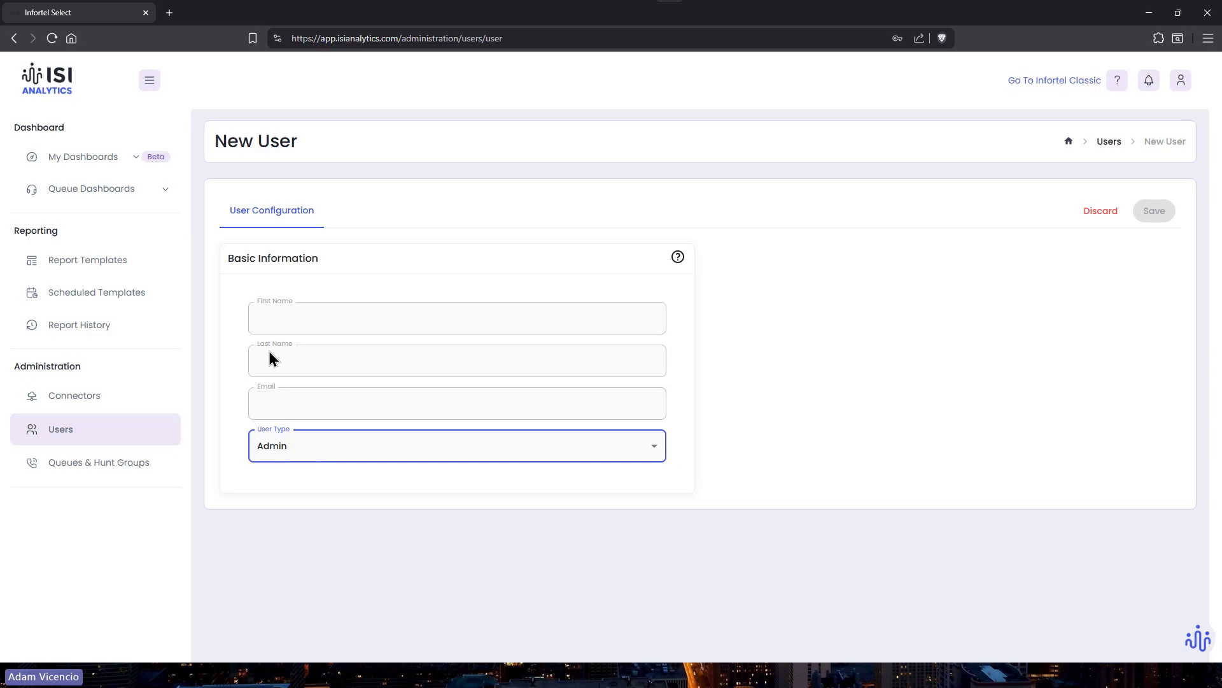
click(285, 453)
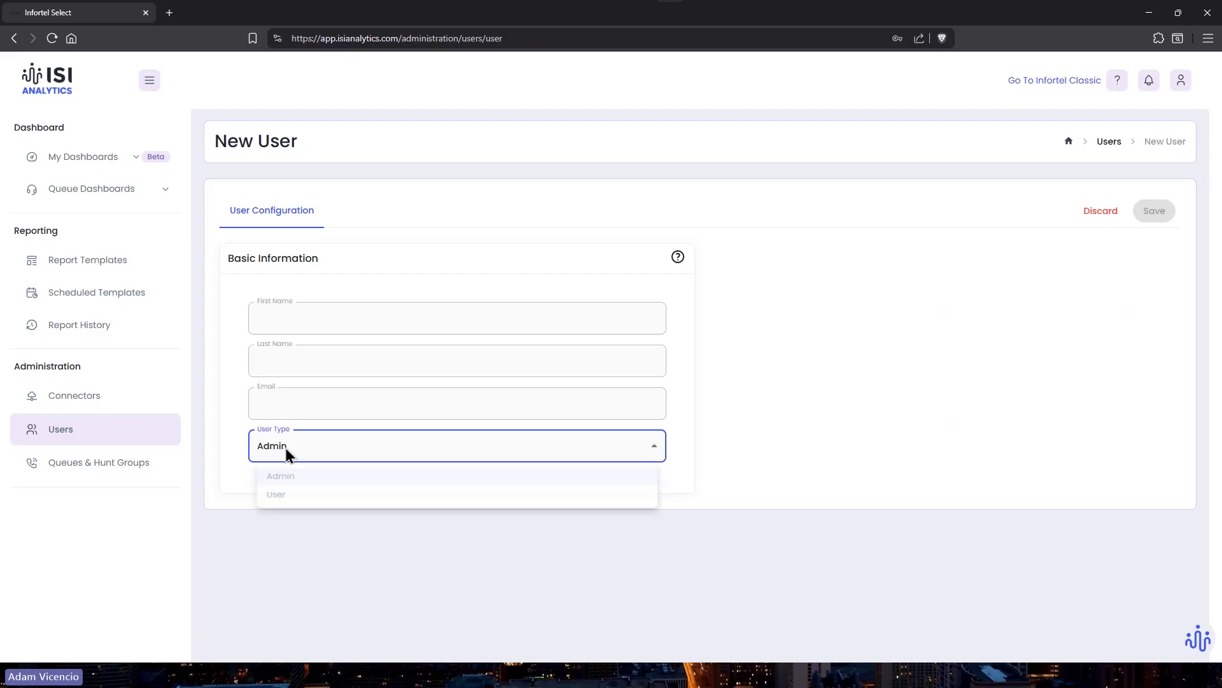
click(287, 497)
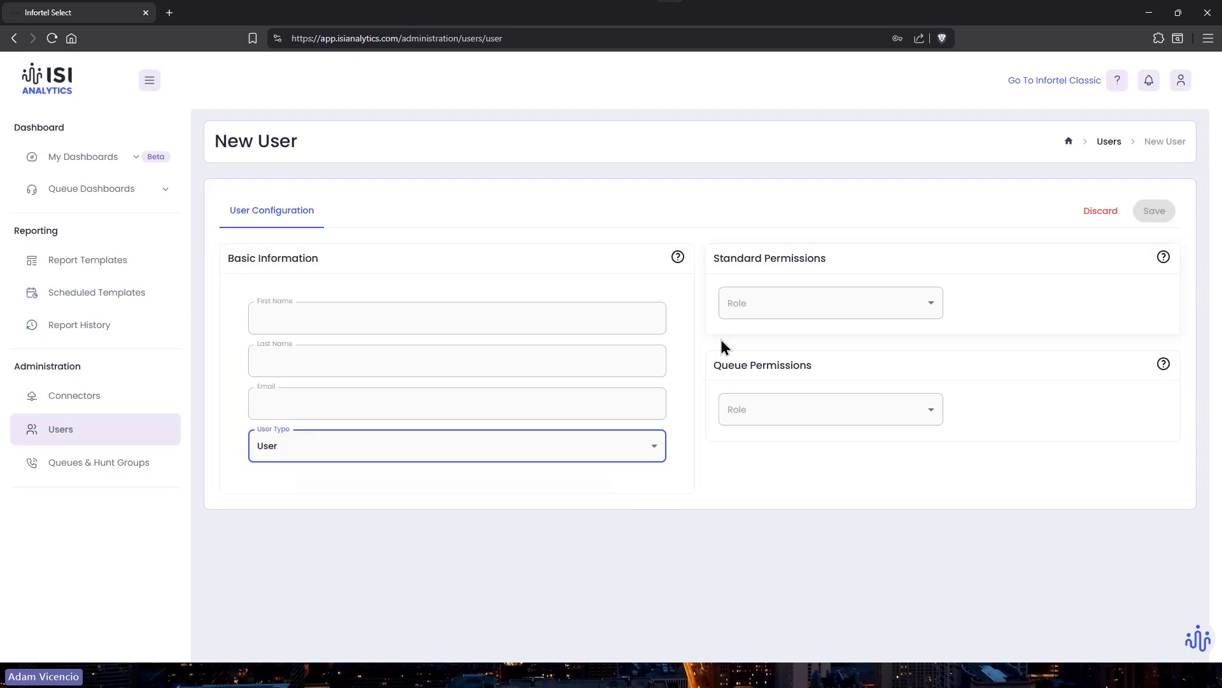
Give the new user the Agent queue role with access to specific queues, and show the selectable Webex queues.
click(801, 417)
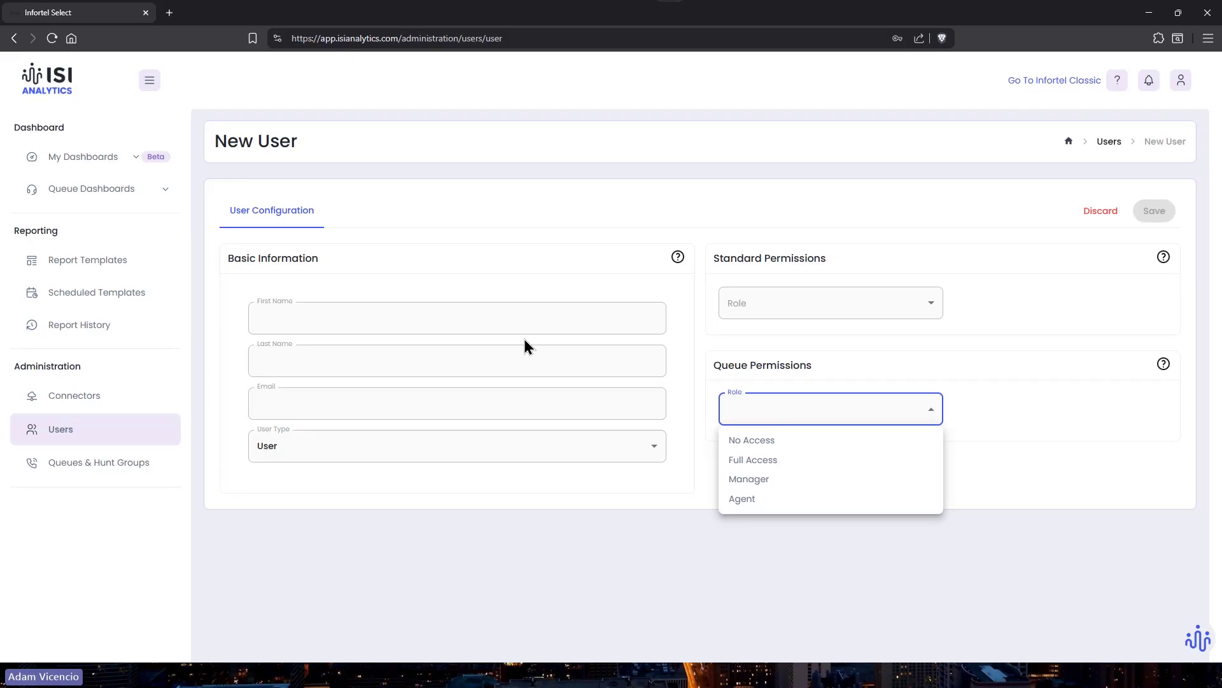
click(757, 500)
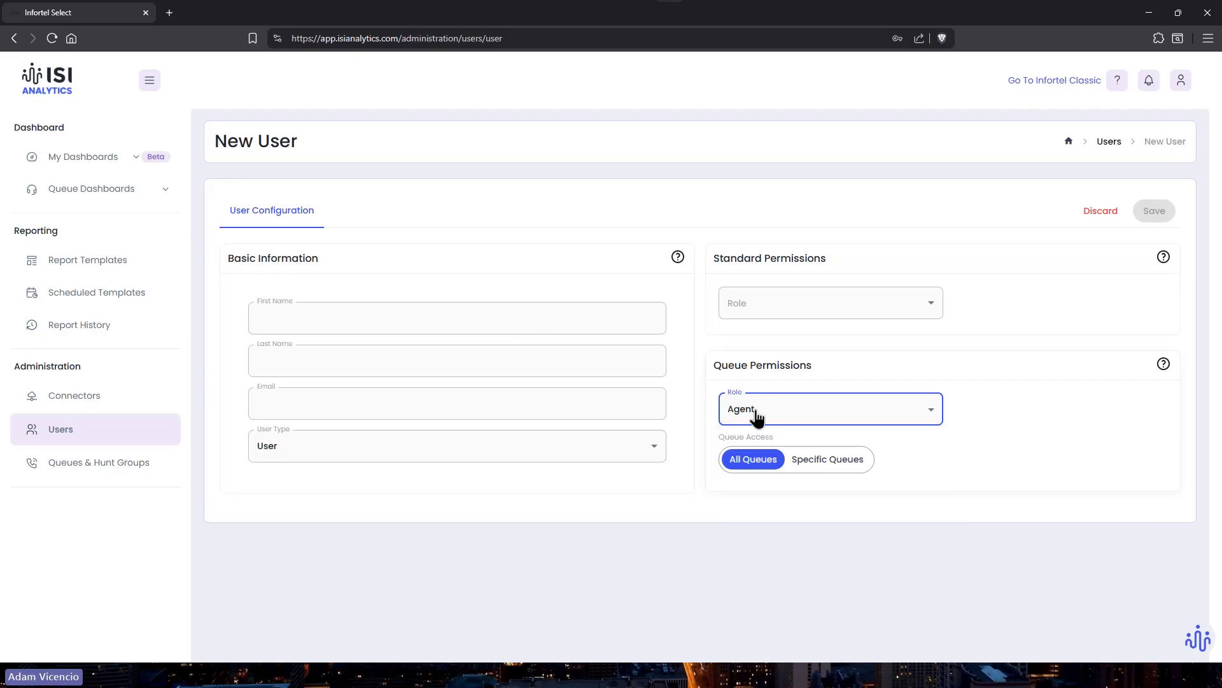
click(795, 459)
scroll(772, 490, down, 3)
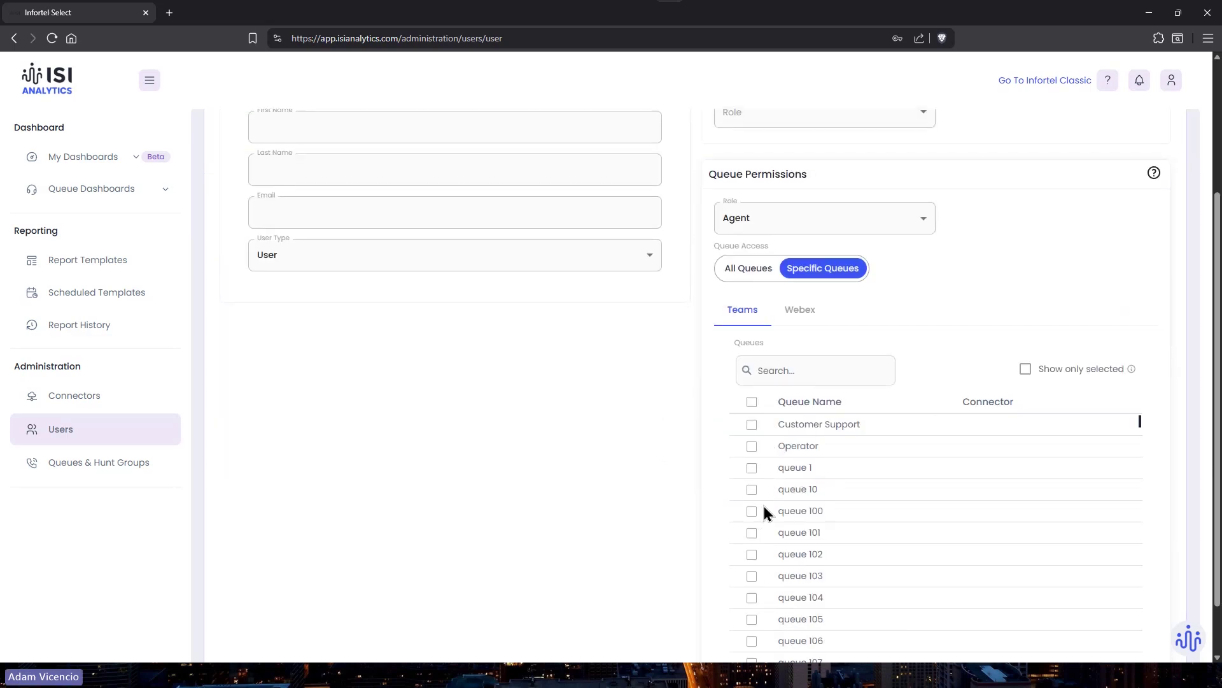
click(786, 318)
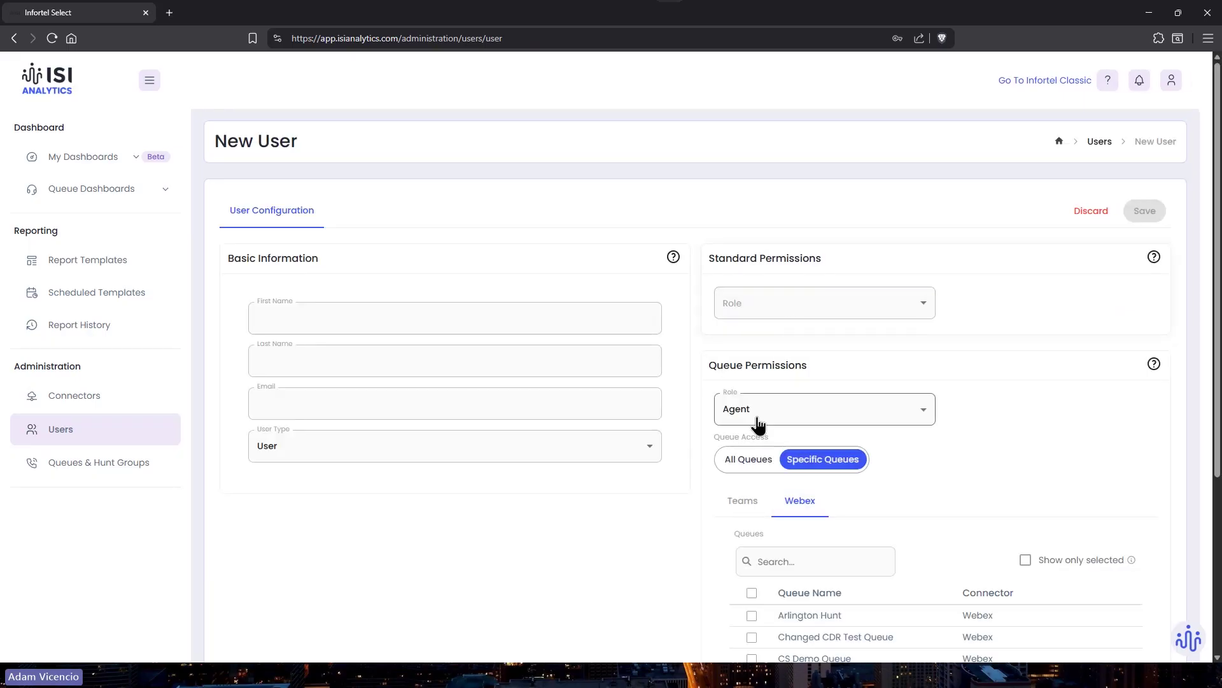
scroll(767, 446, down, 2)
click(752, 377)
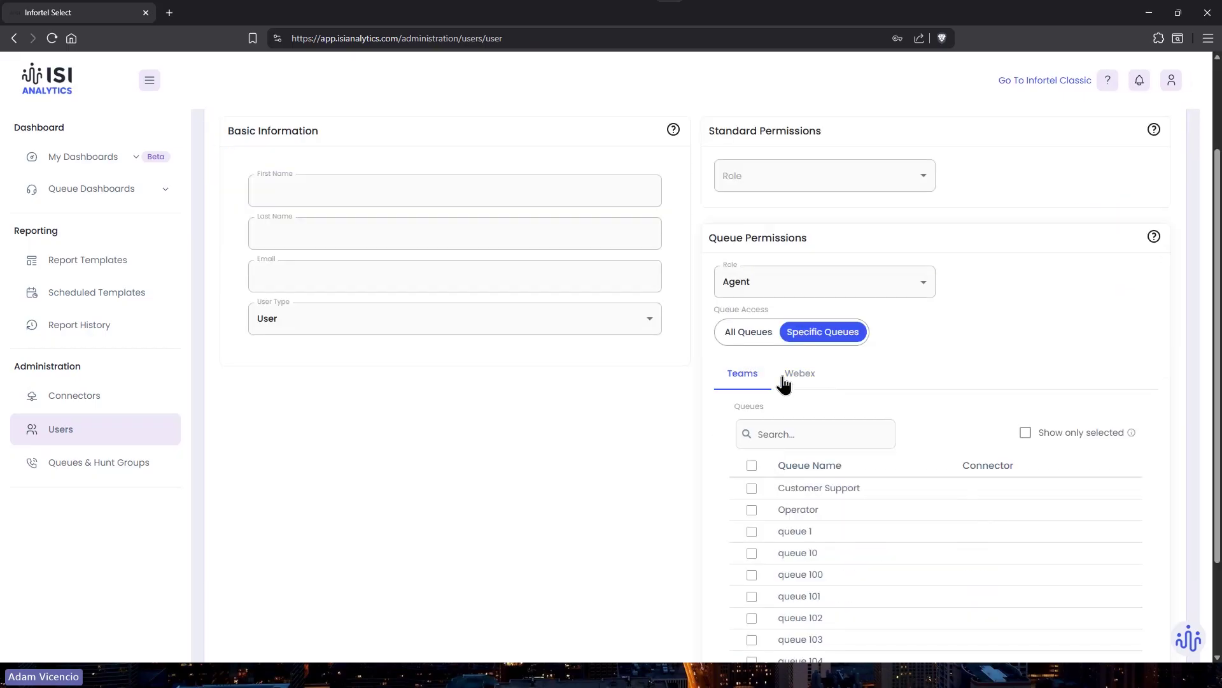
click(784, 382)
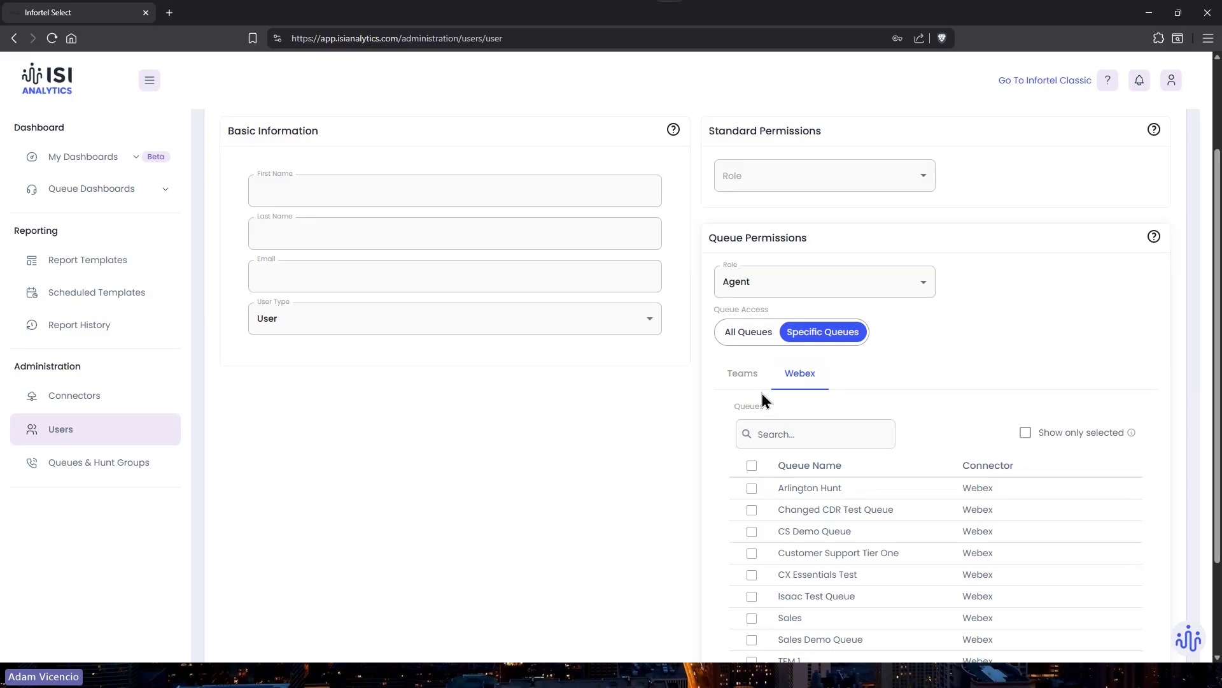
Try the Manager and Full Access queue roles for the new user, and set the role to No Access.
click(759, 291)
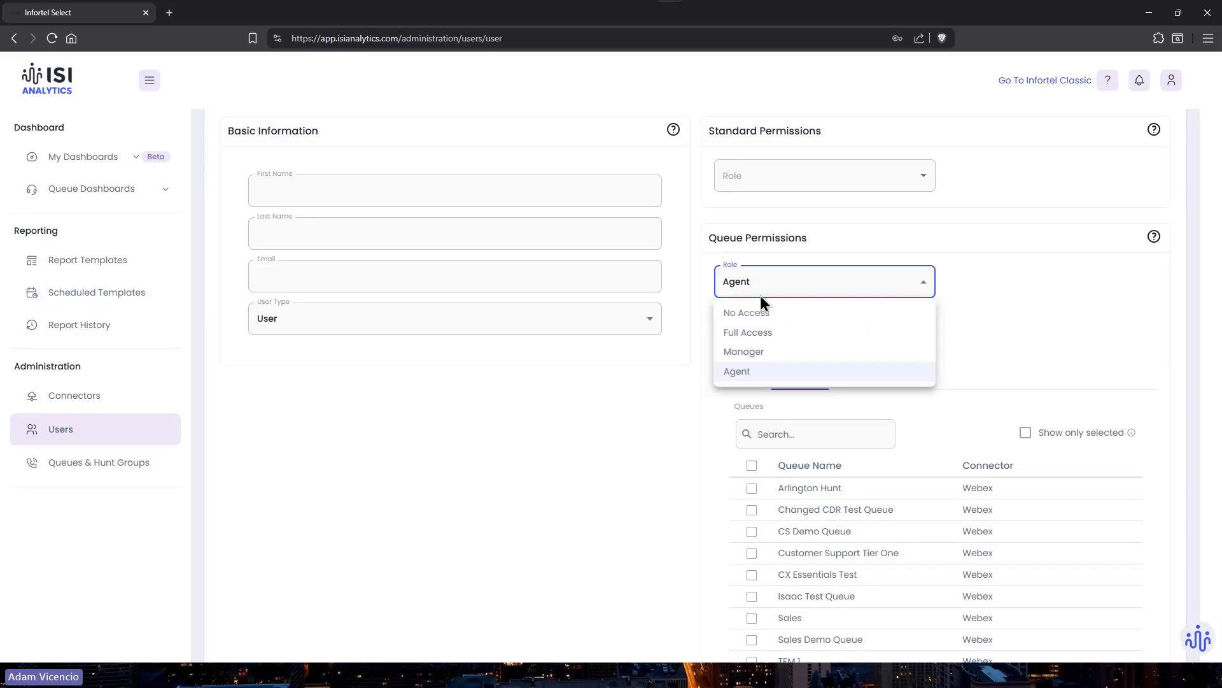
click(761, 354)
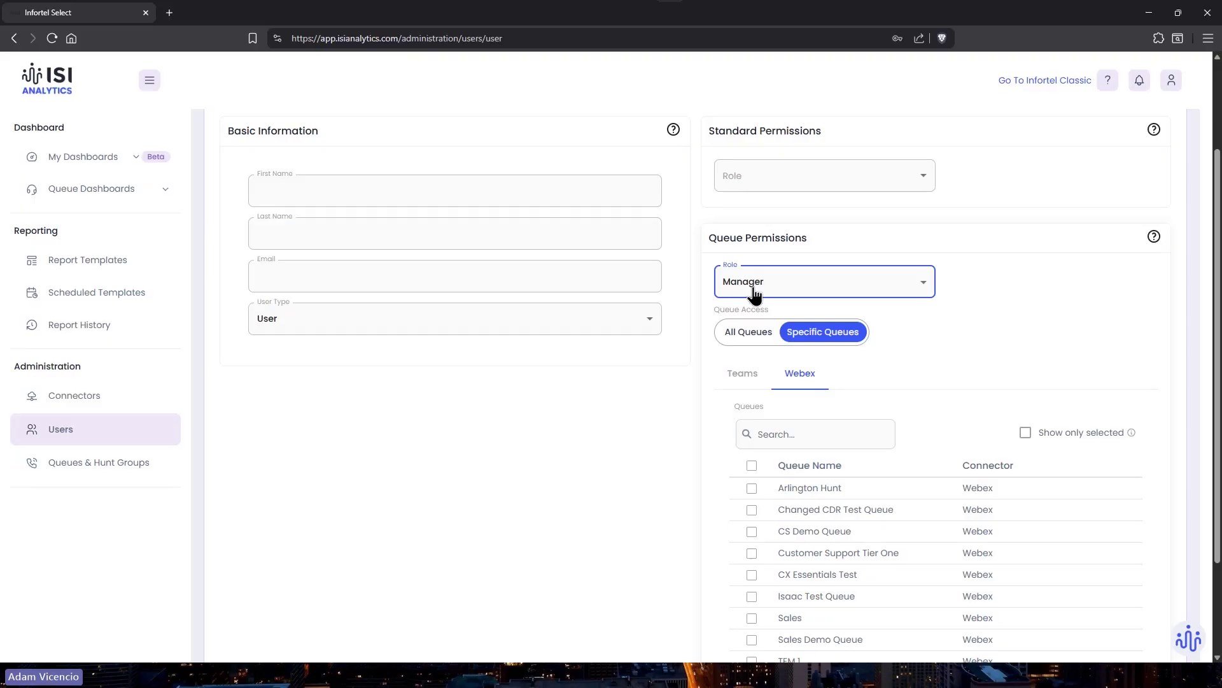
click(792, 291)
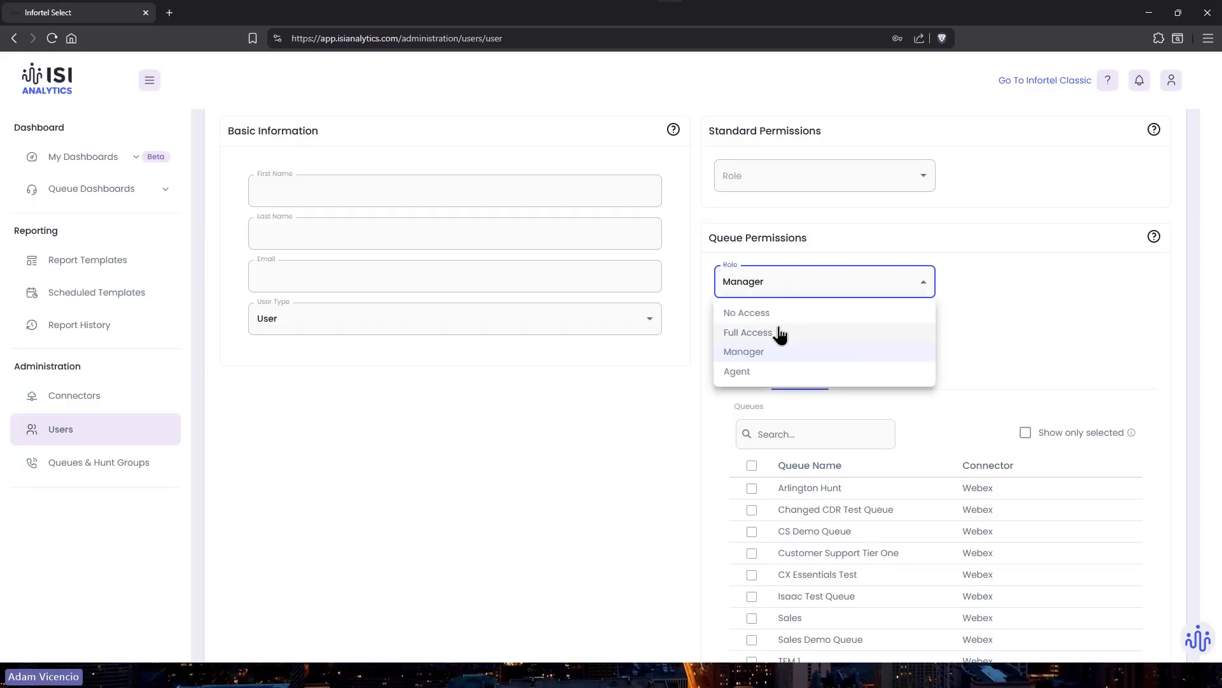
click(778, 334)
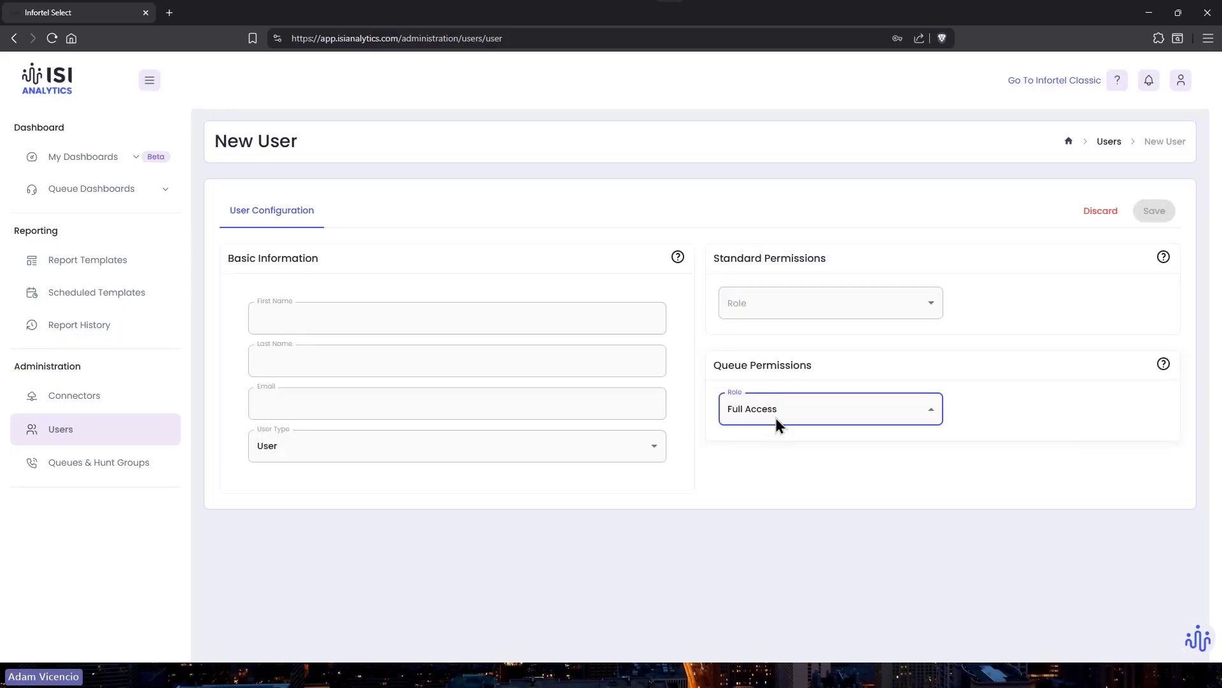
click(777, 423)
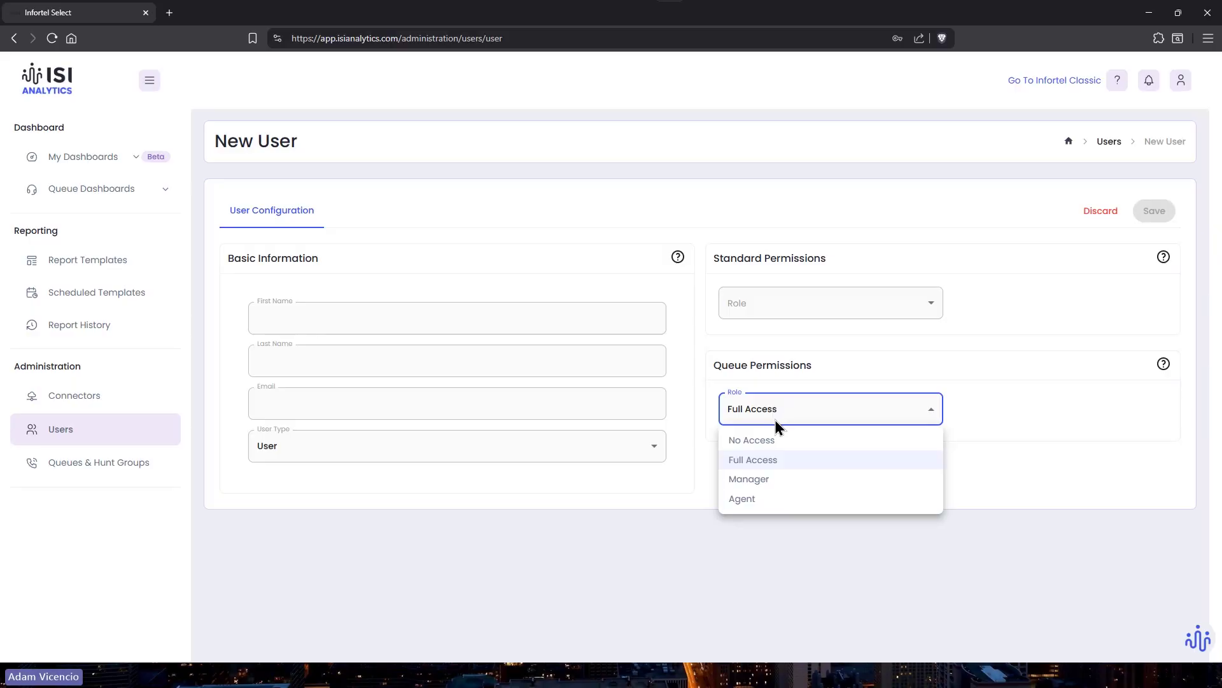
click(763, 439)
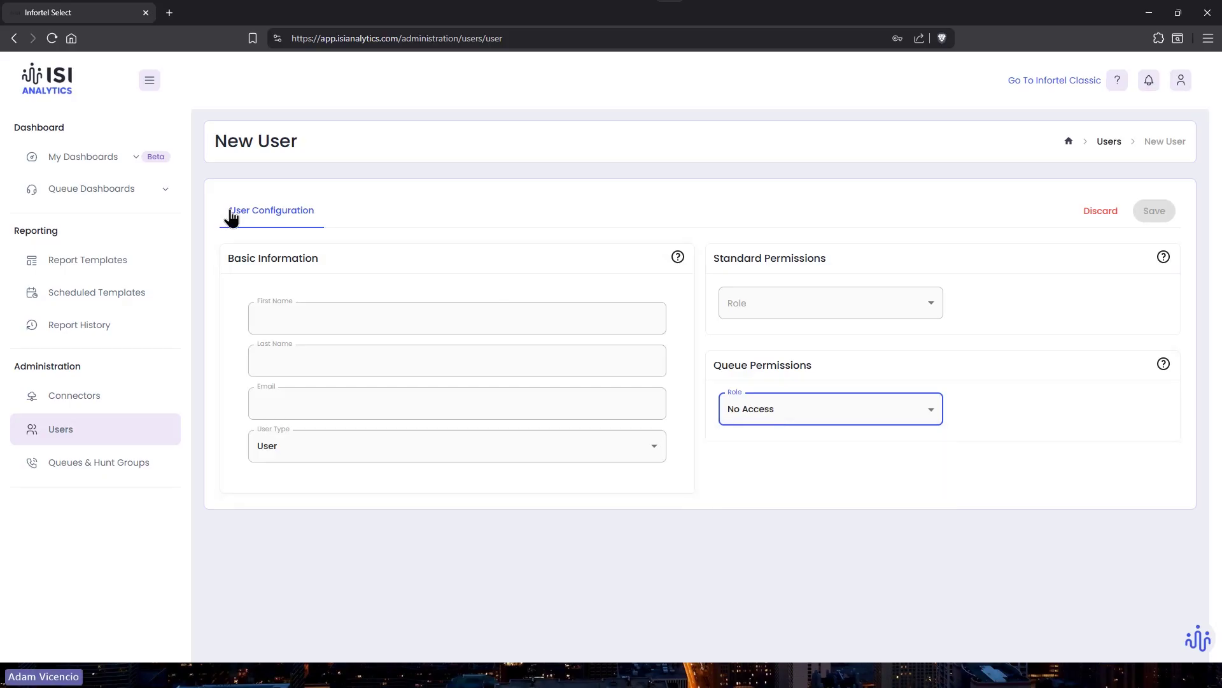
Start a new queue dashboard with the Webex connector type, and select Sales Demo Queue and CS Demo Queue.
click(125, 191)
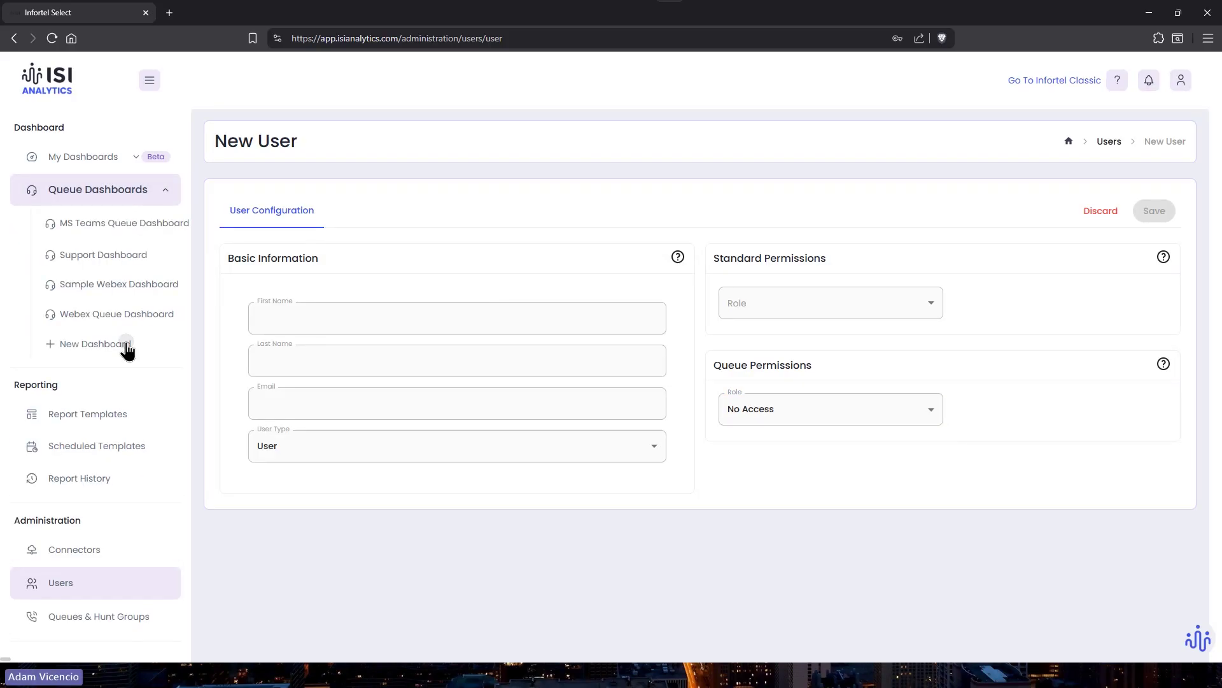
click(125, 345)
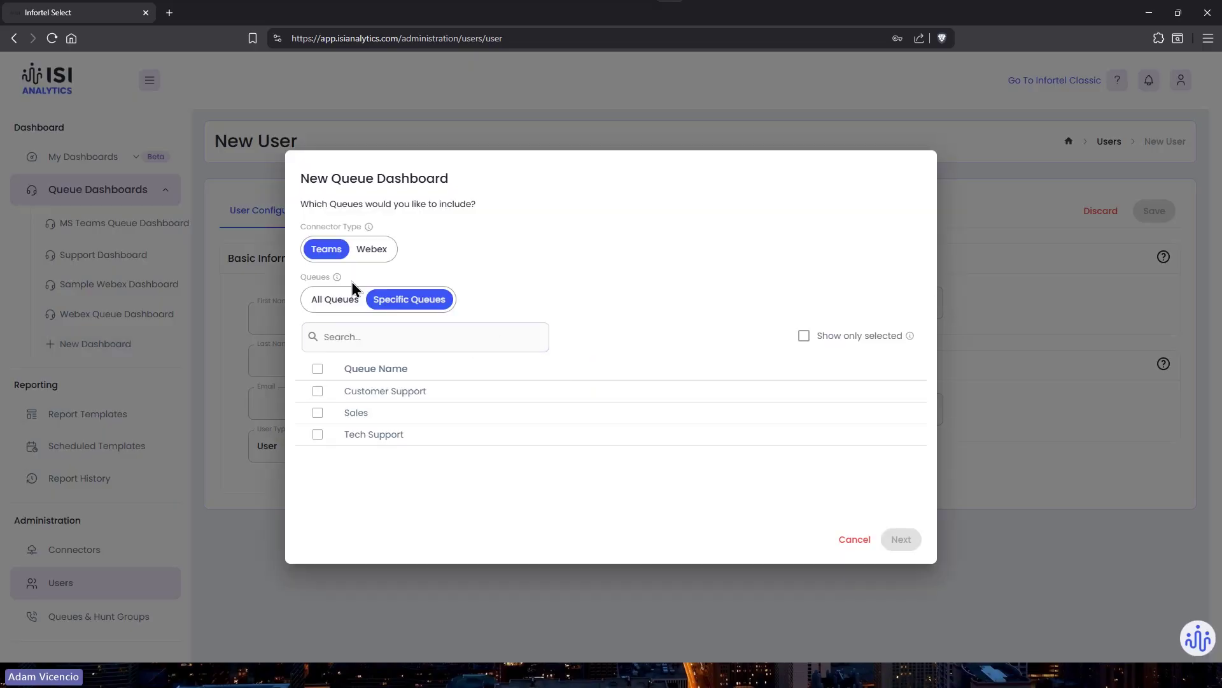
click(360, 253)
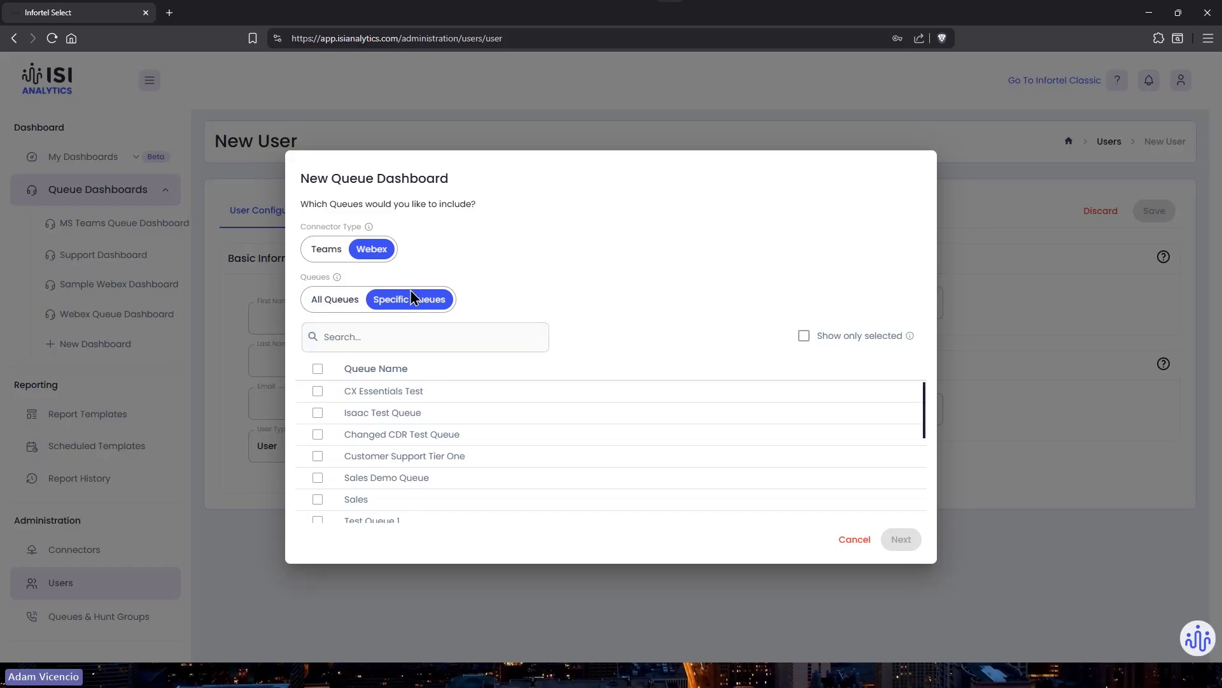
click(317, 479)
scroll(454, 471, down, 5)
scroll(407, 490, down, 1)
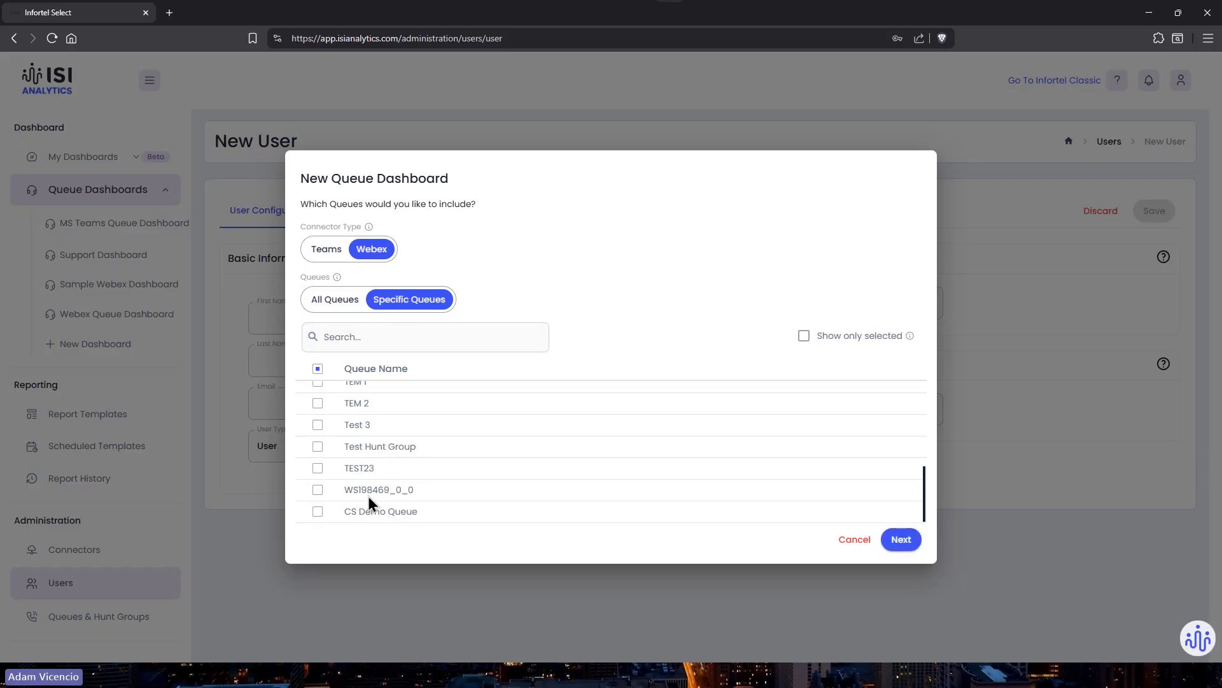
click(317, 512)
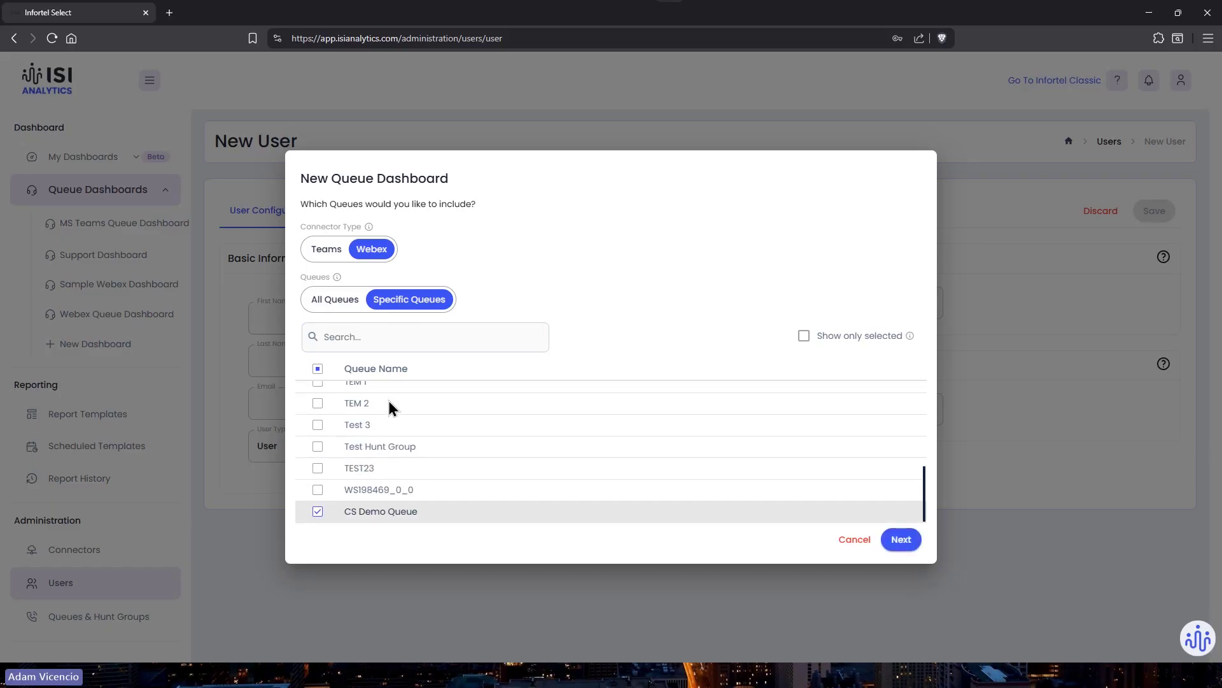
Name the new queue dashboard with its owner's first name plus "Dashboard", copy it from Blank Dashboard, and save it.
click(901, 539)
click(672, 345)
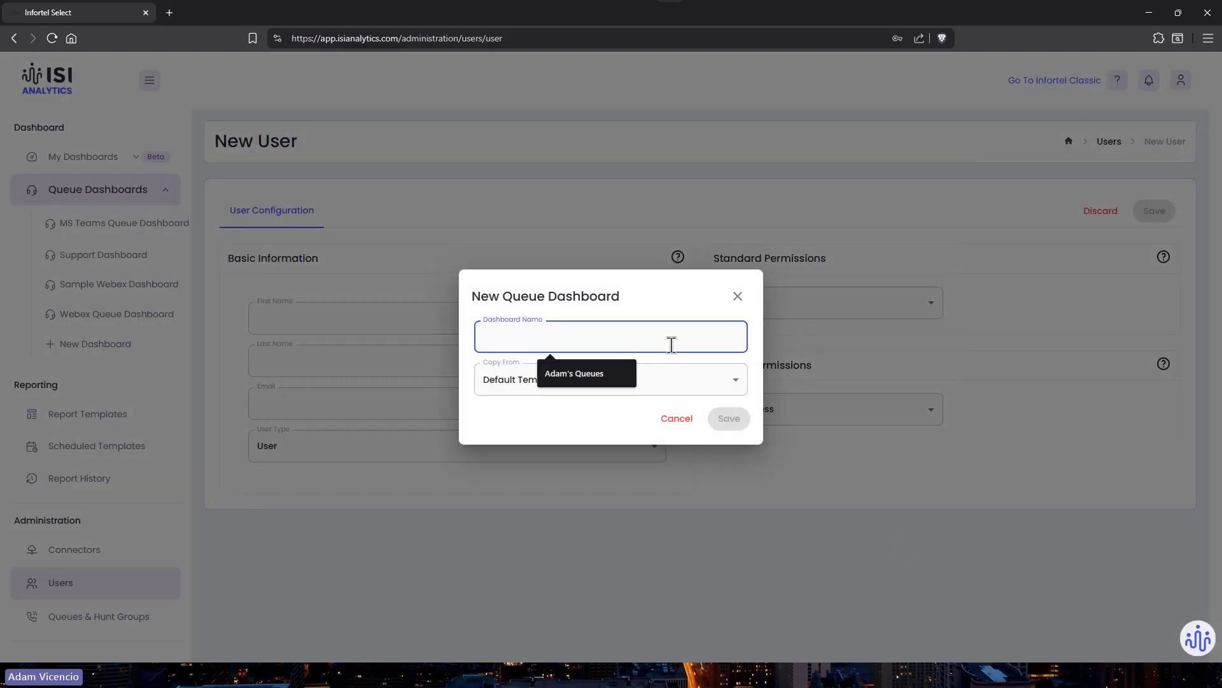
text(Adam's D)
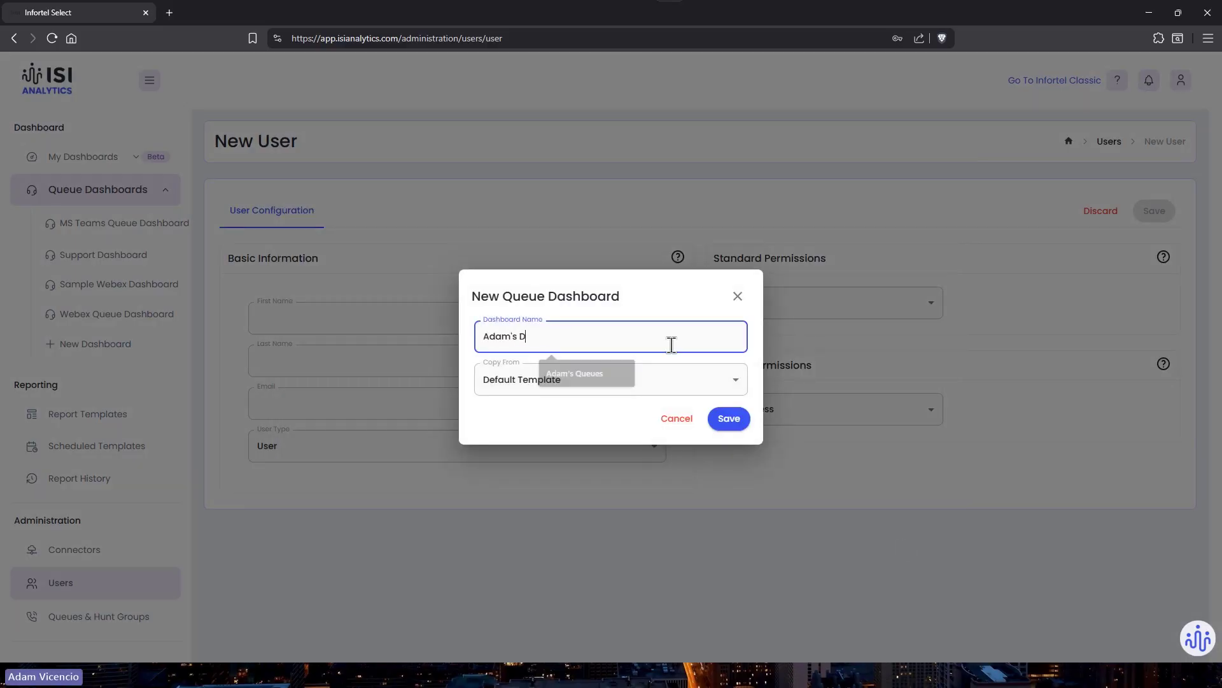
text(ashboard)
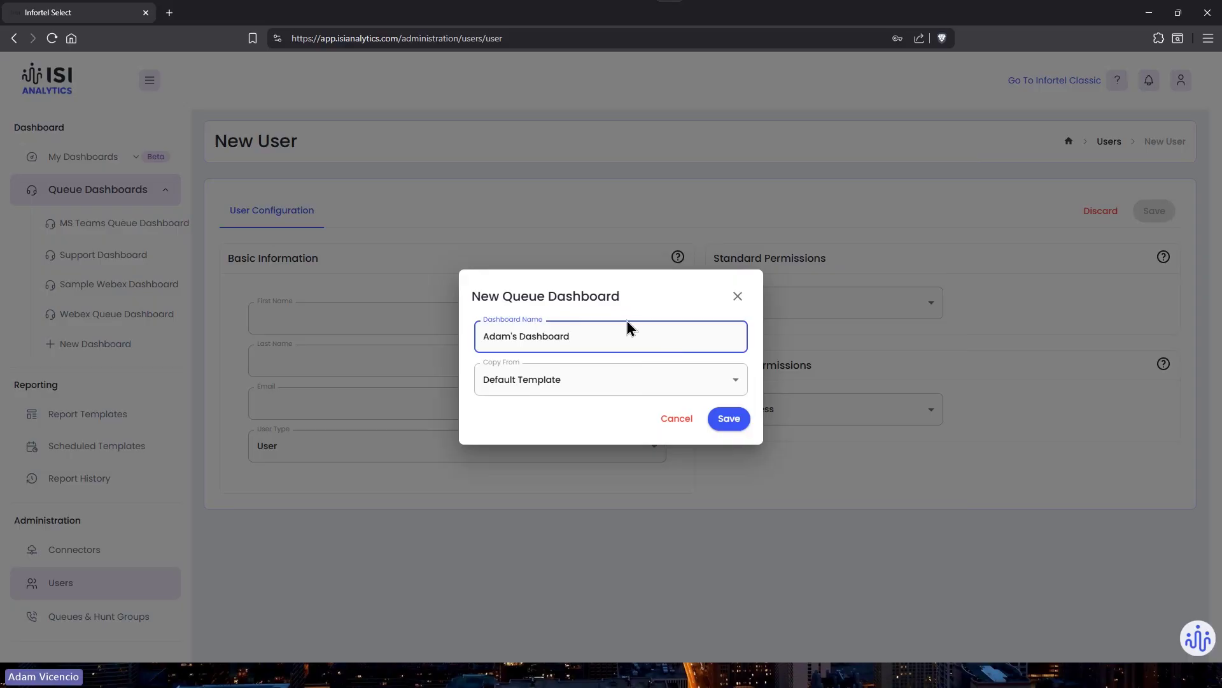
click(616, 381)
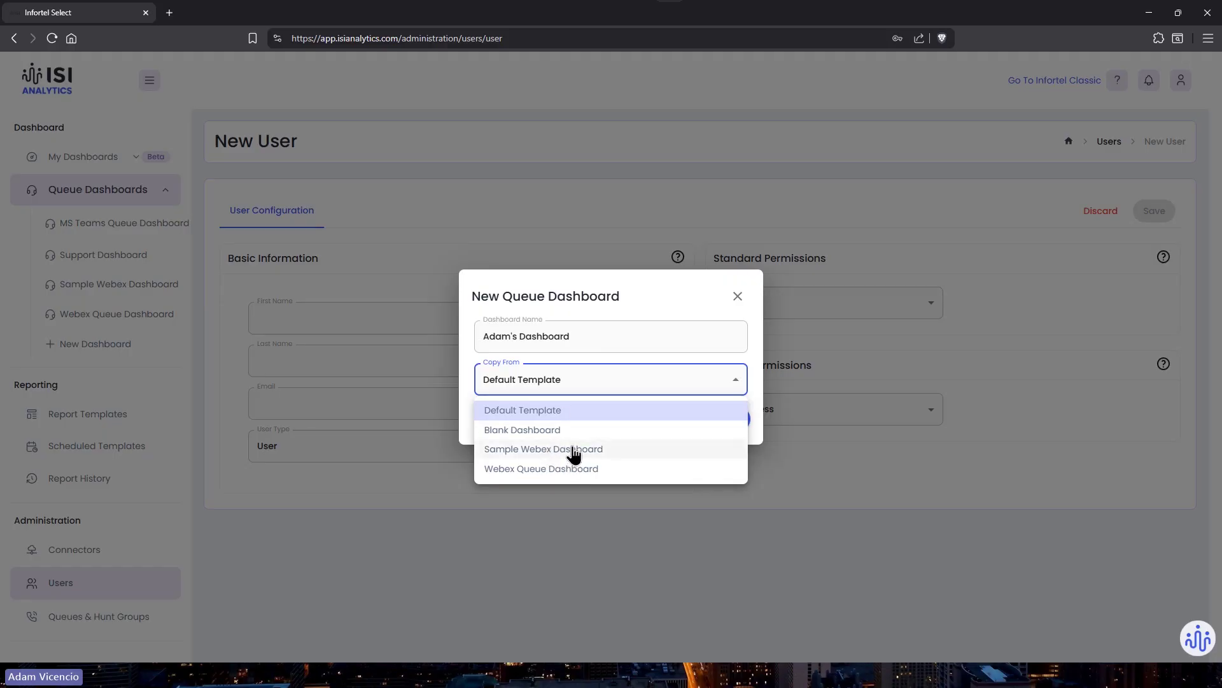
click(512, 430)
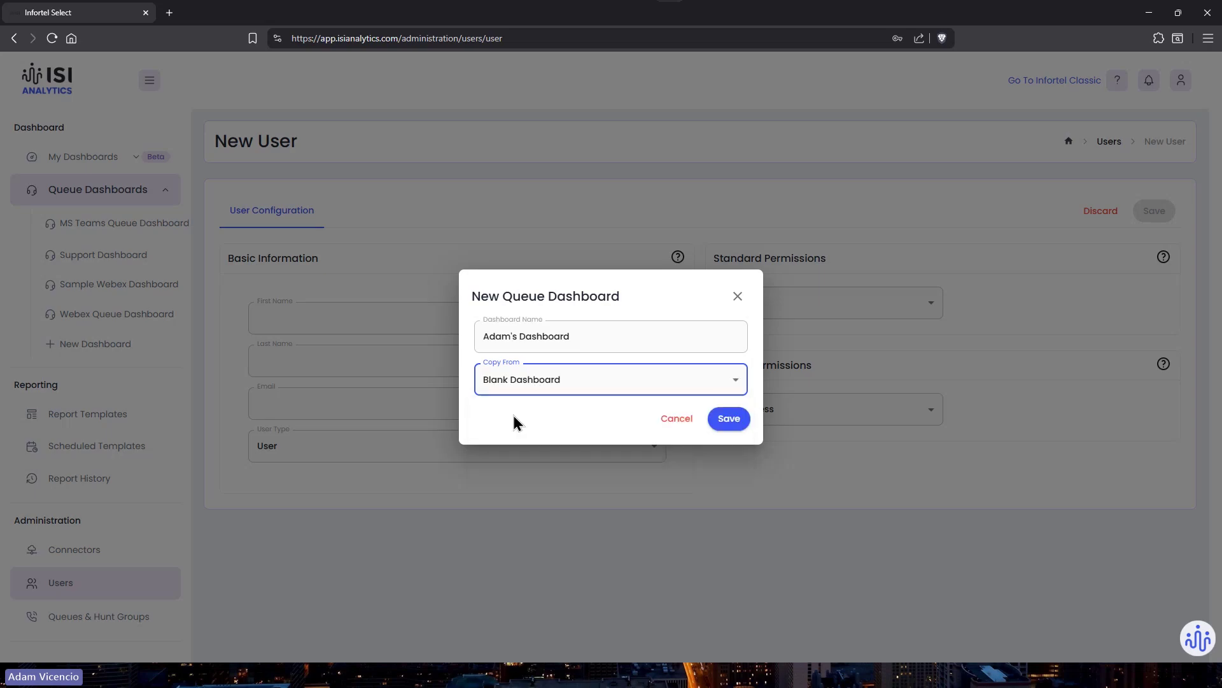
click(734, 422)
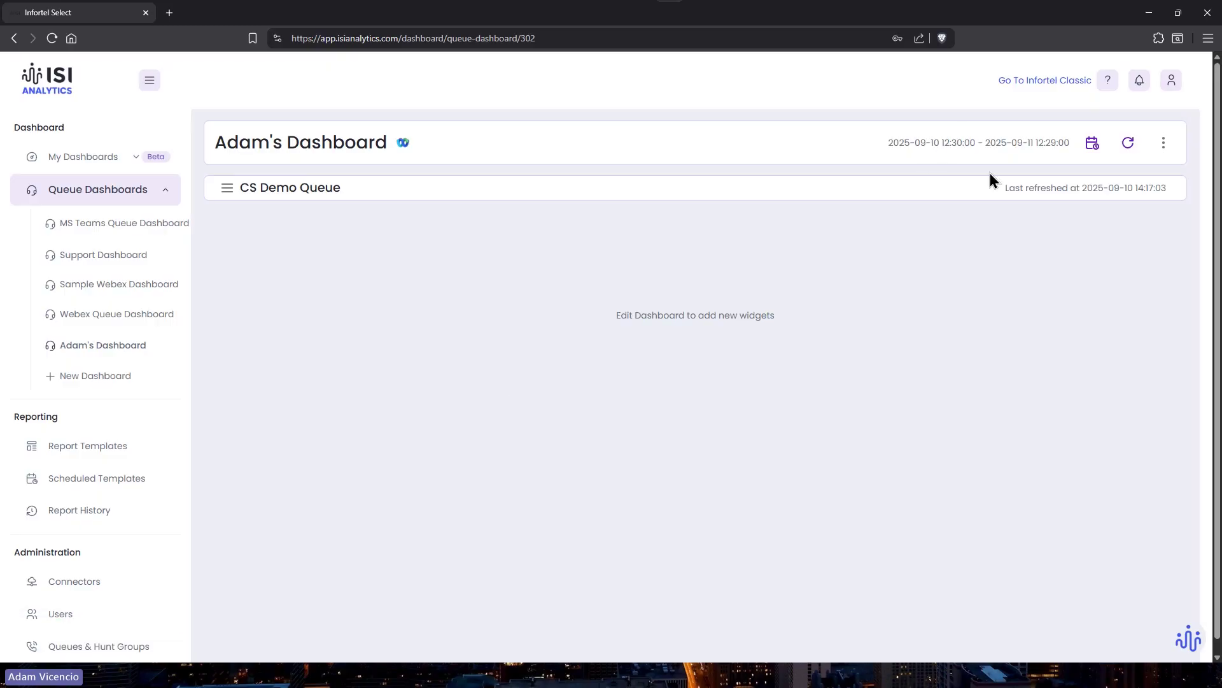
Switch the dashboard's date range to Specific and set the start date to 07/01/2025.
click(1091, 143)
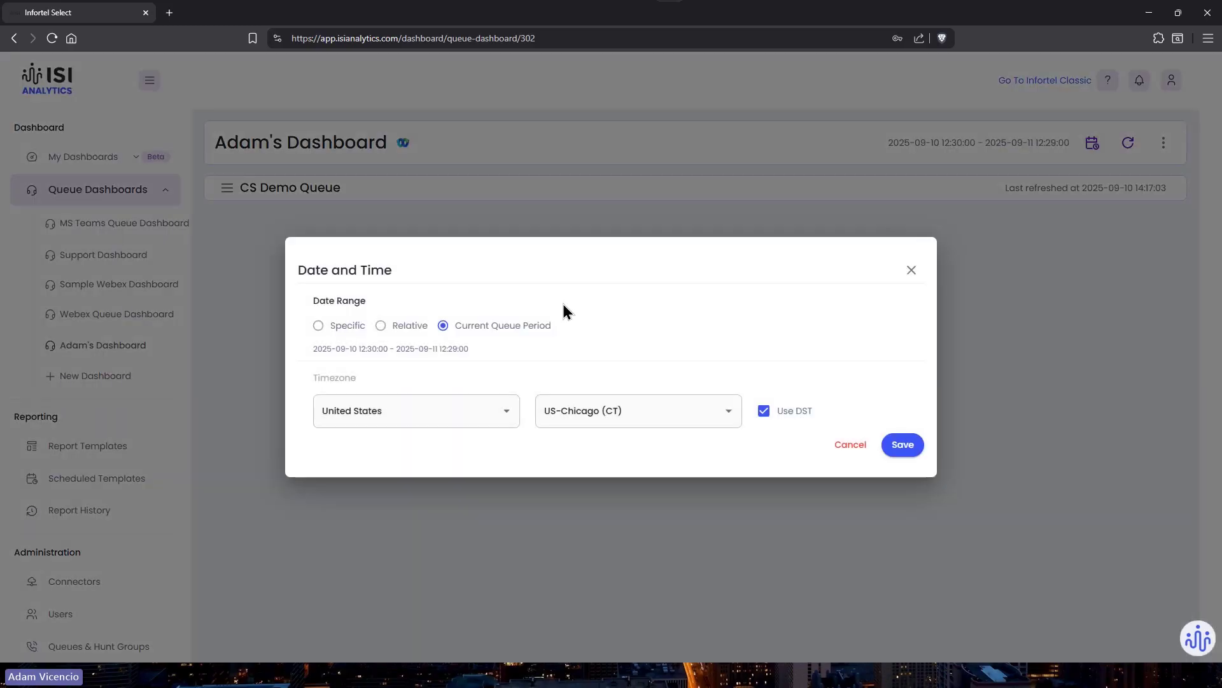
click(332, 329)
click(330, 275)
text(71)
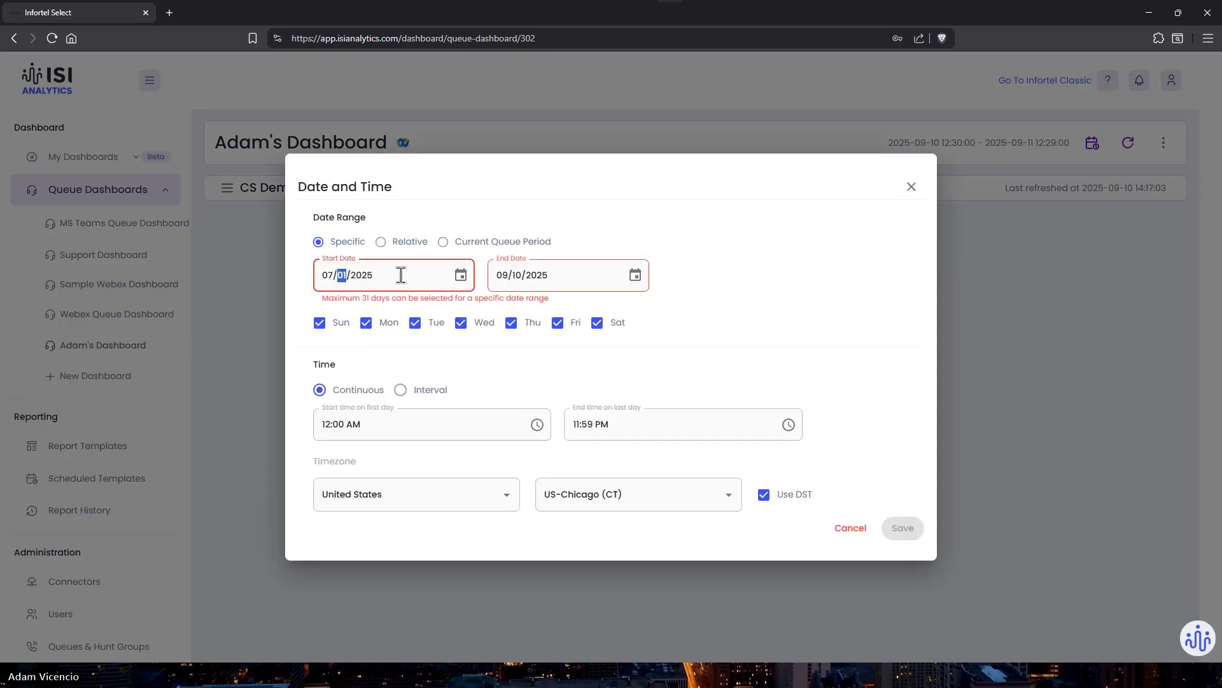
Try 08/01/2025 as the end date of the specific date range.
click(501, 281)
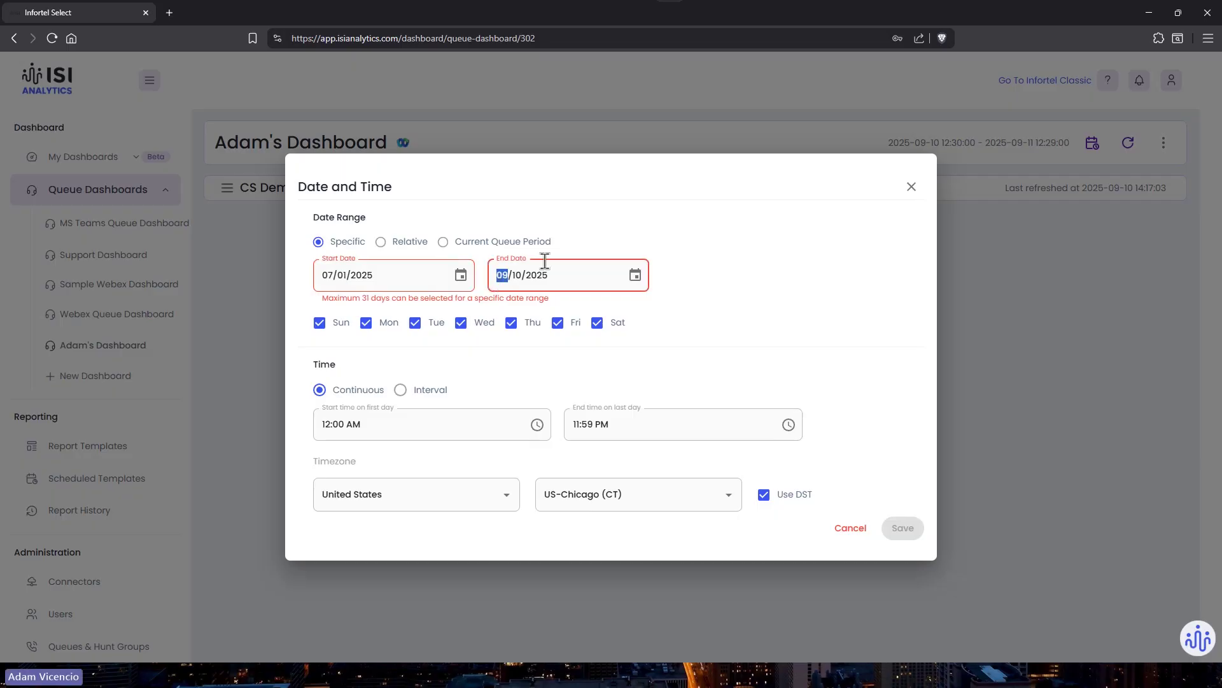
text(8)
click(568, 278)
click(519, 275)
text(01)
click(594, 193)
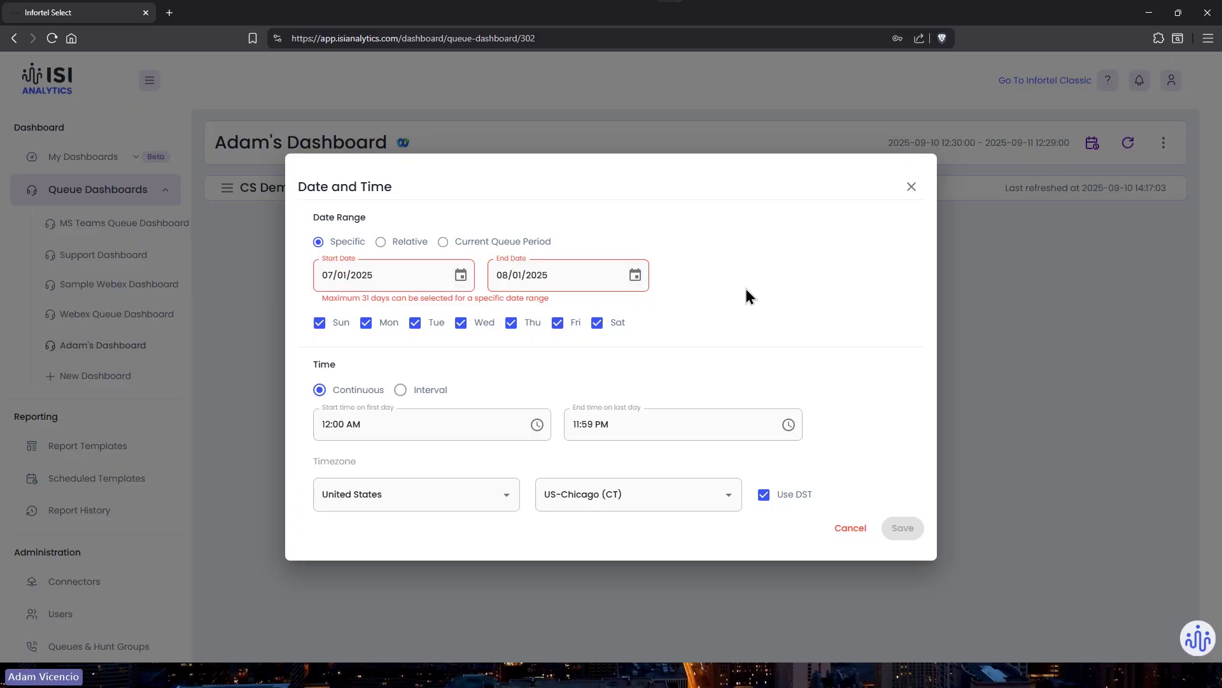
Set the date range's end date to 07/31/2025 and save the date and time settings.
click(634, 275)
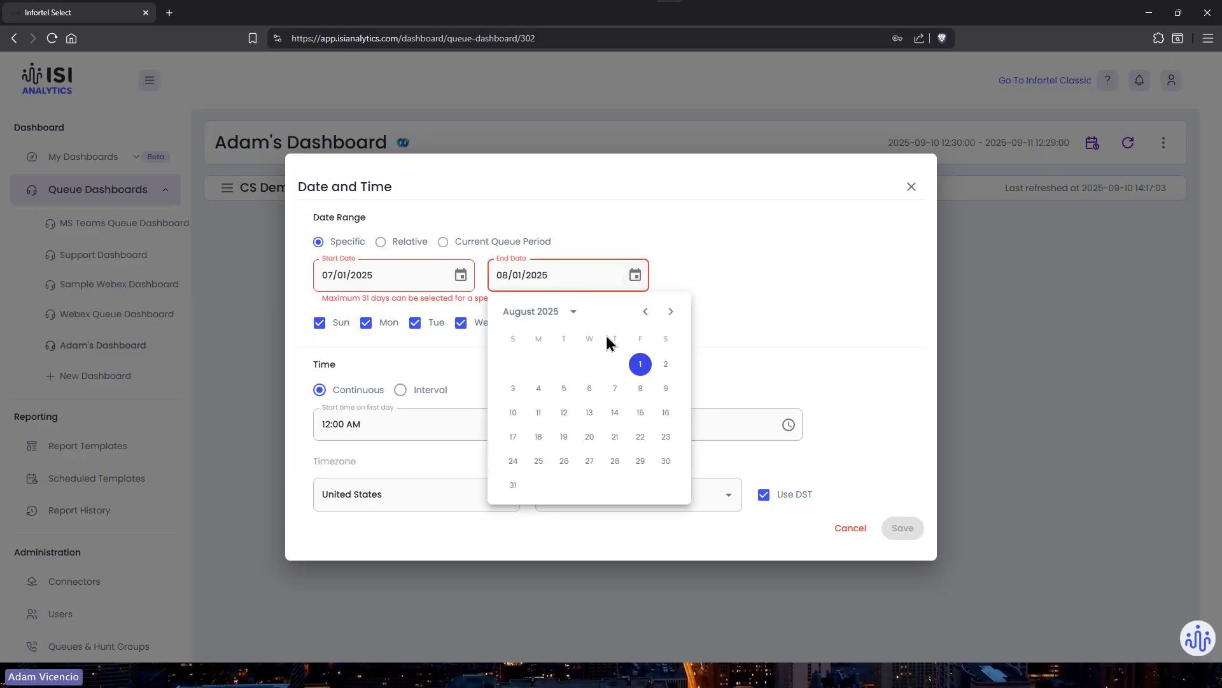
click(642, 311)
click(615, 461)
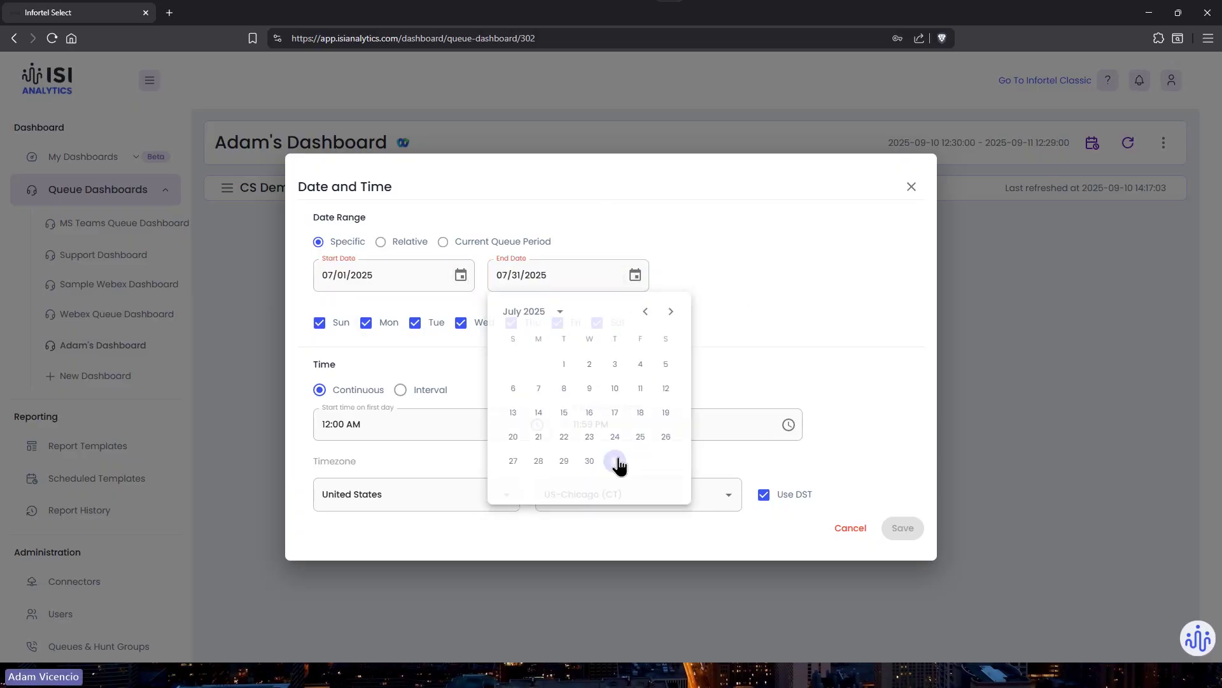
click(899, 529)
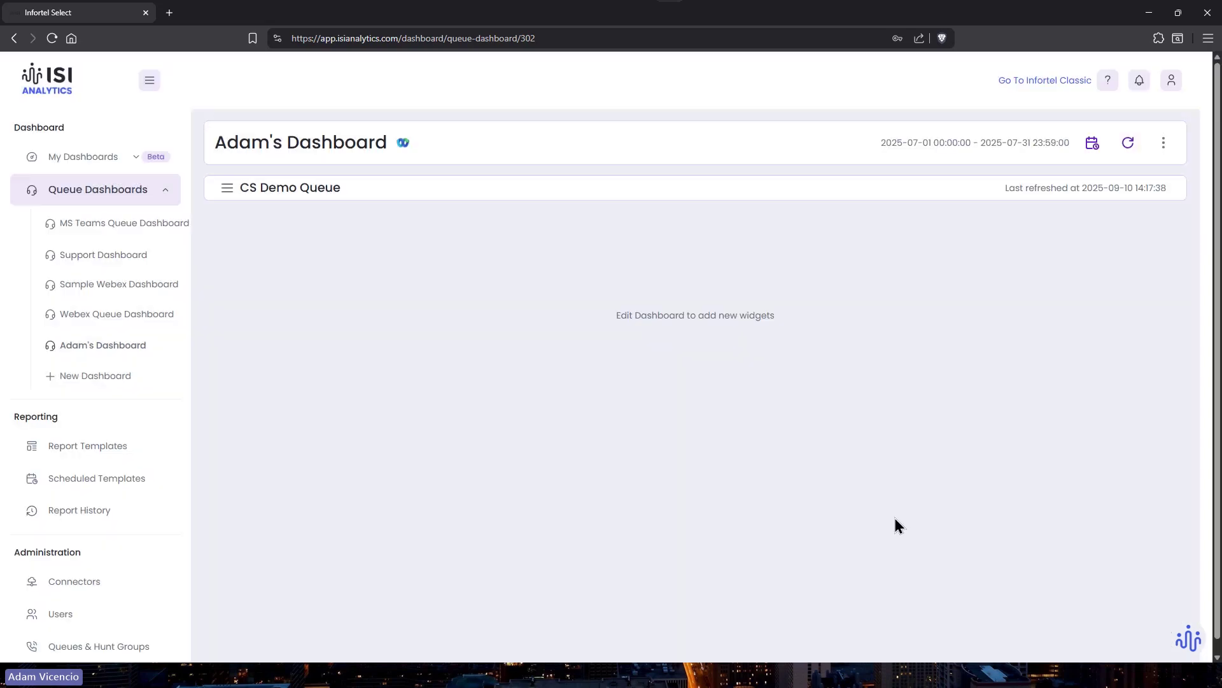
Edit the new dashboard to add a Queue Metrics widget, and save the dashboard.
click(1165, 143)
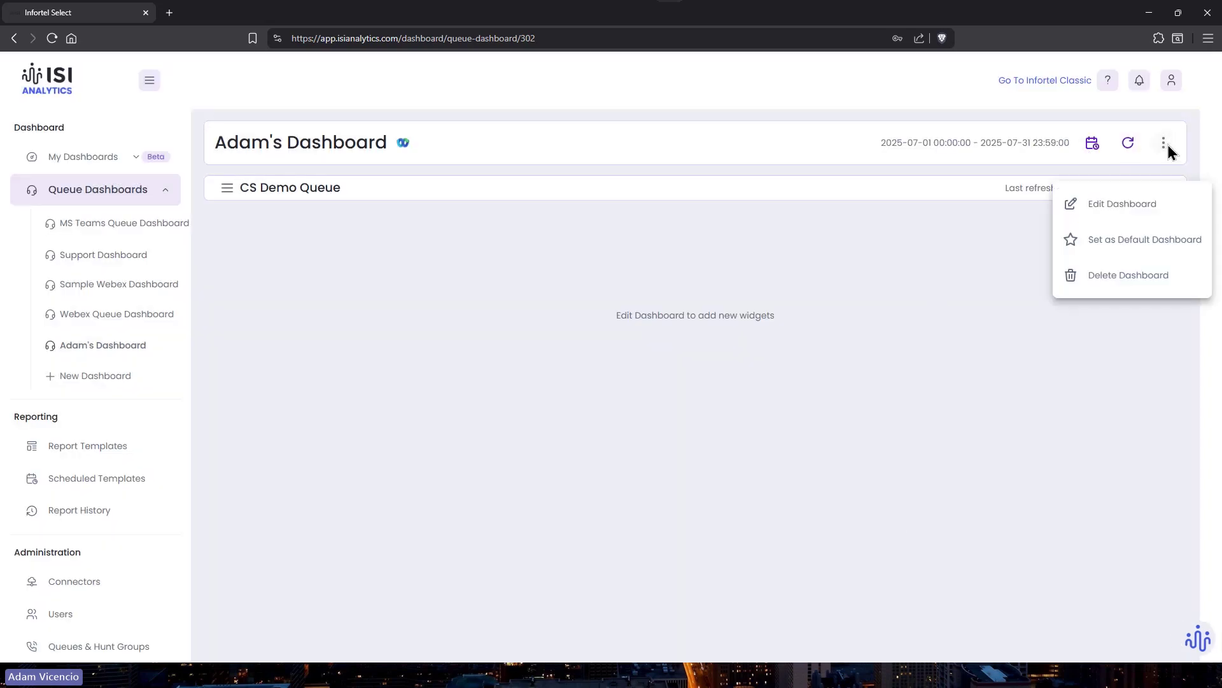
click(1119, 209)
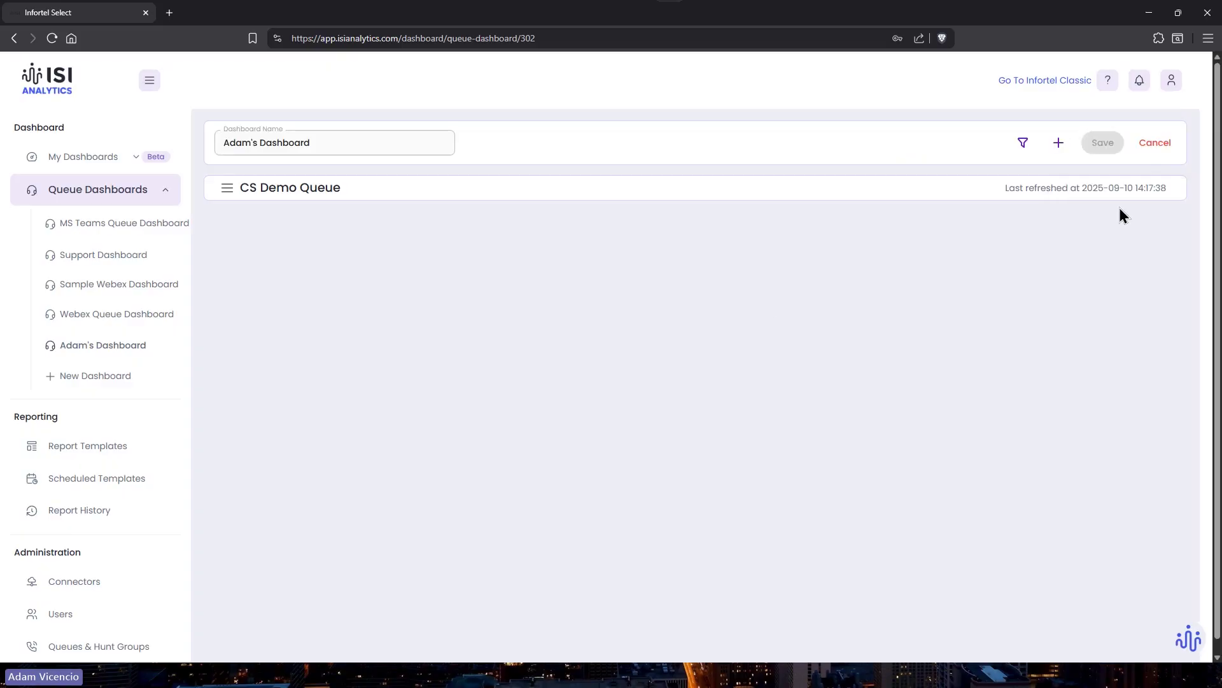
click(1058, 144)
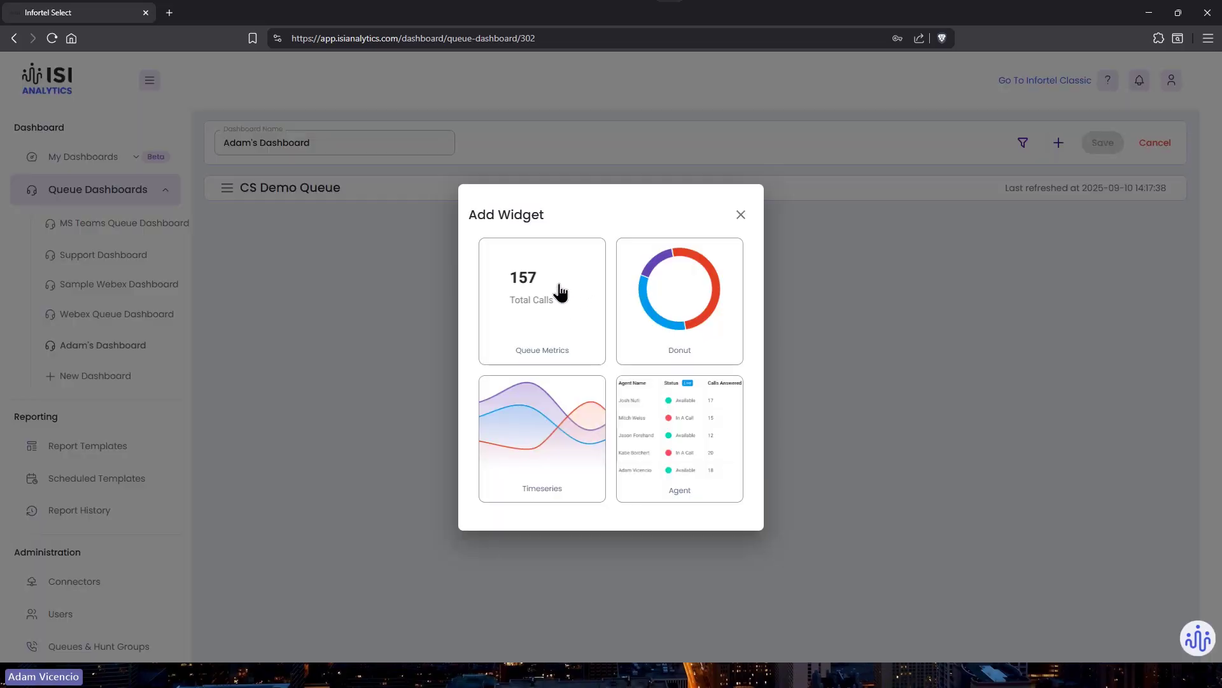
click(561, 292)
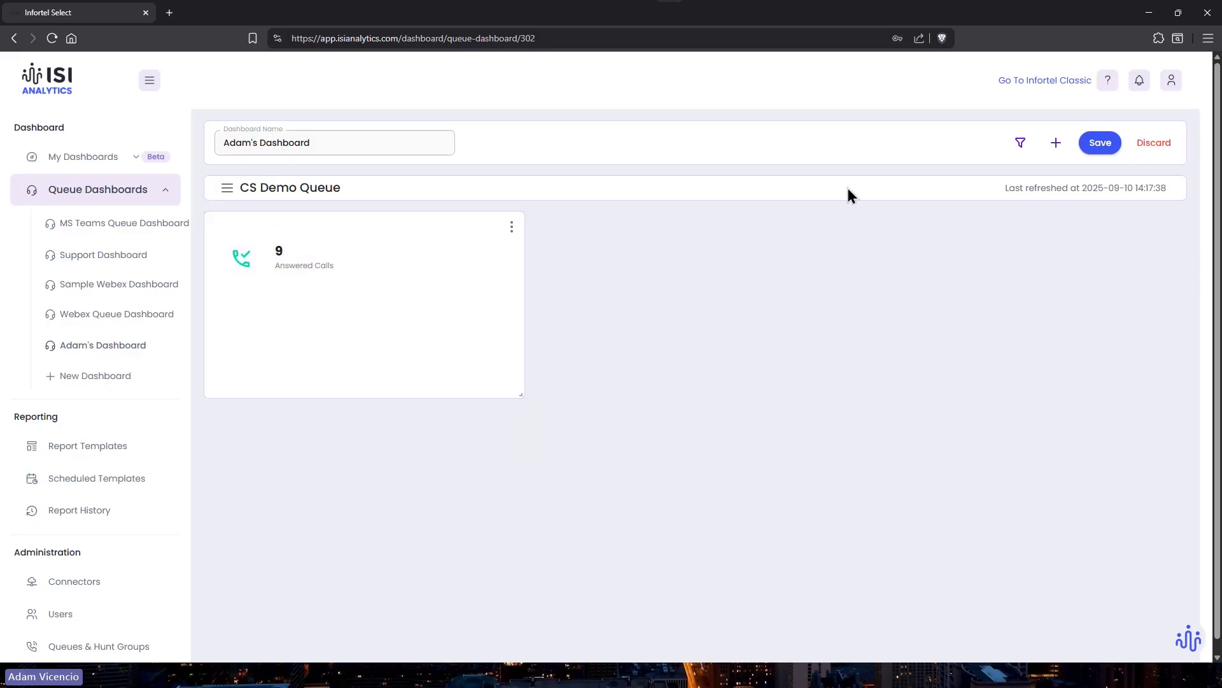
click(1107, 144)
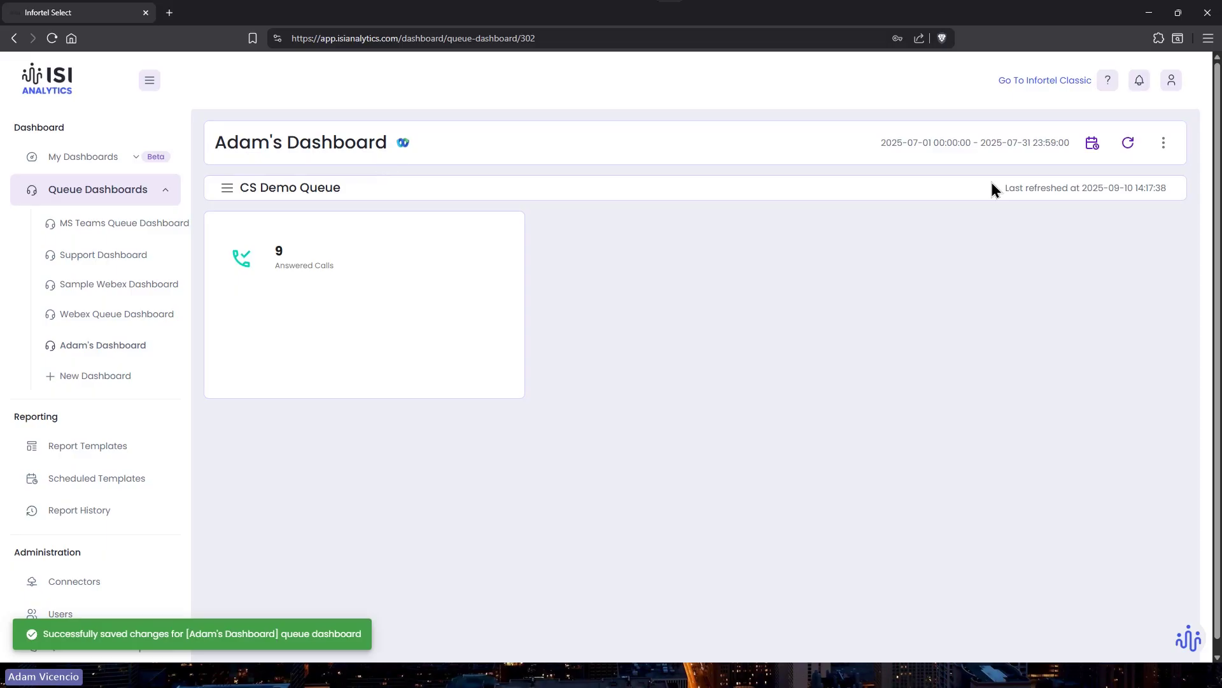
Show the Relative and Current Queue Period date range options, save with the Specific range selected, and refresh the dashboard.
click(1095, 153)
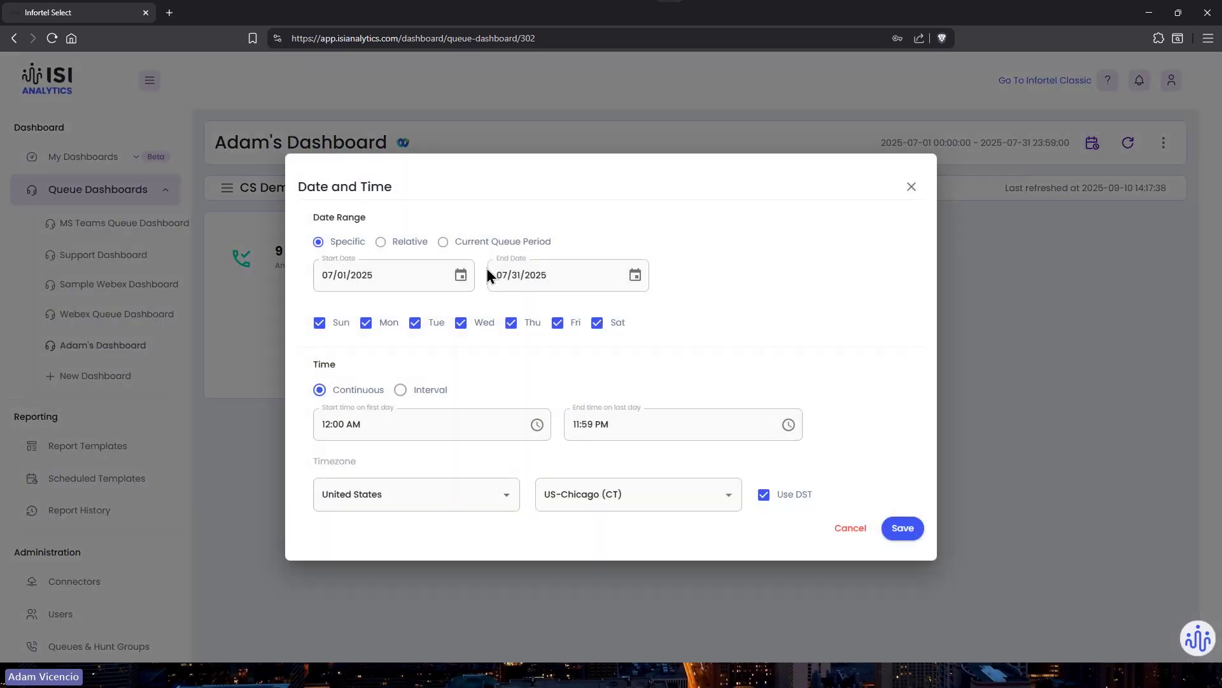
click(405, 243)
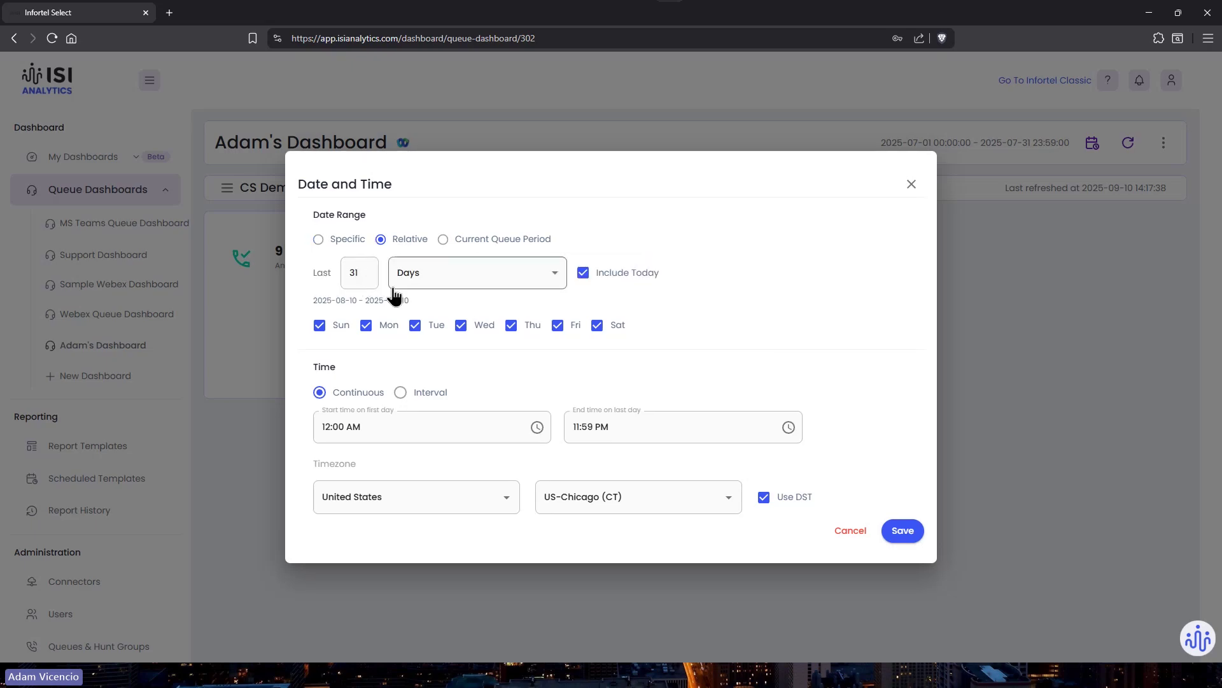
click(447, 241)
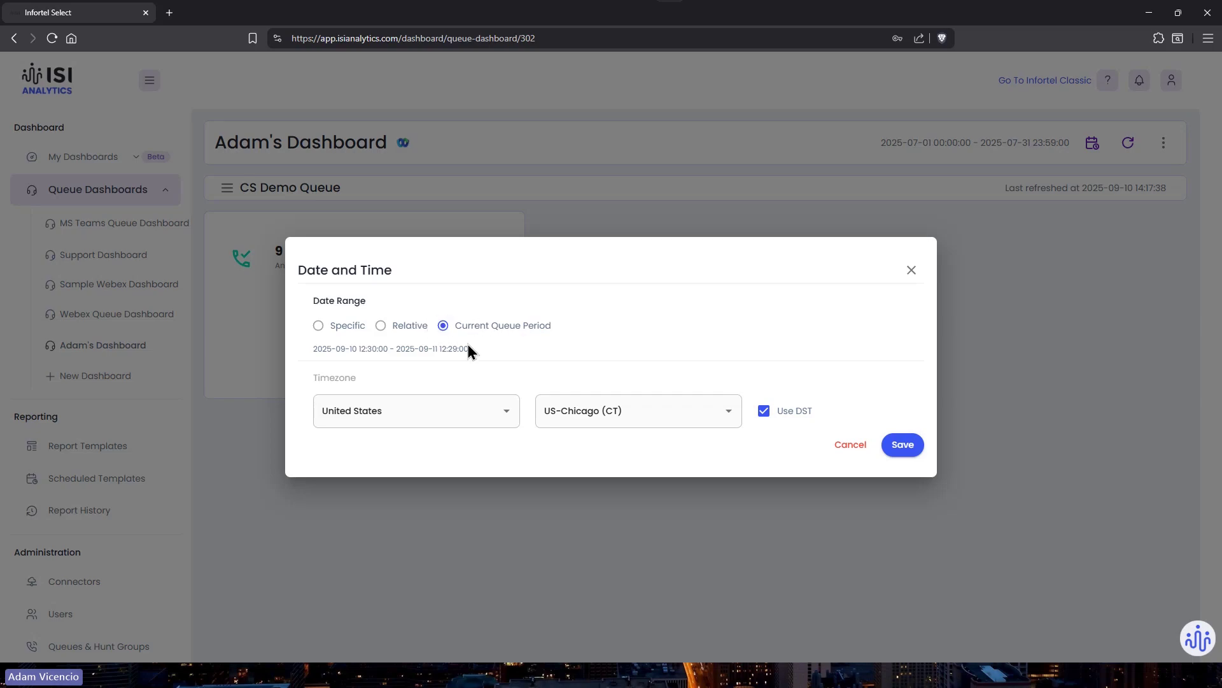
click(319, 325)
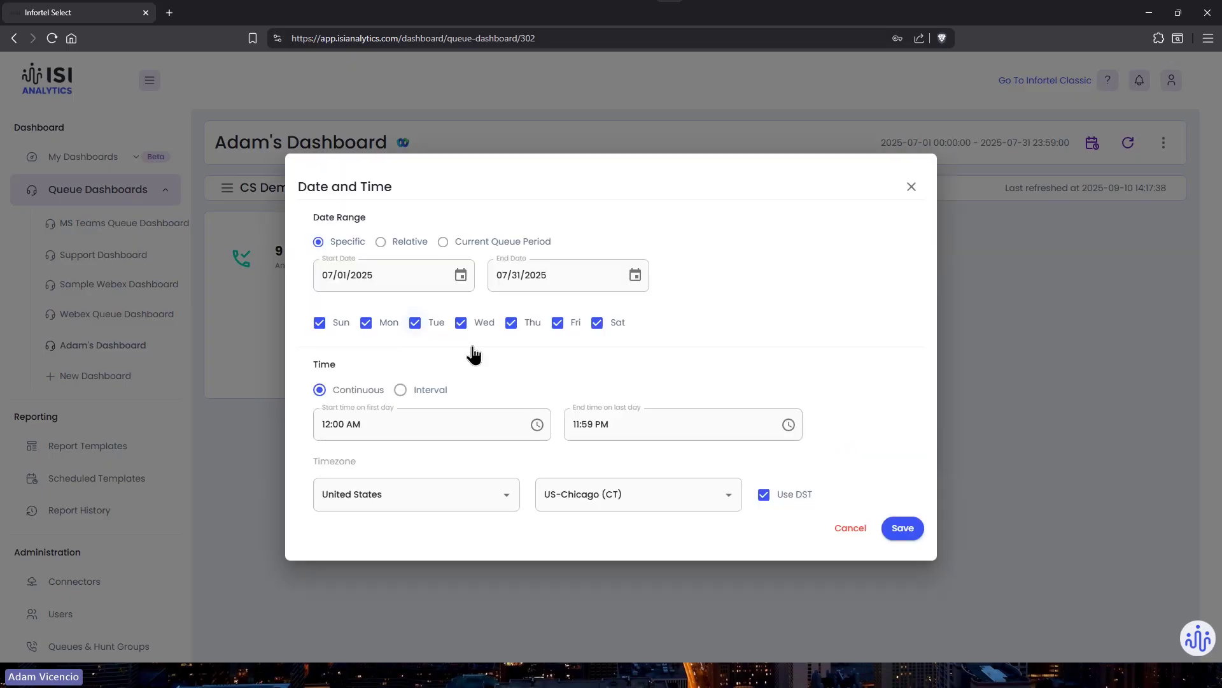
click(902, 527)
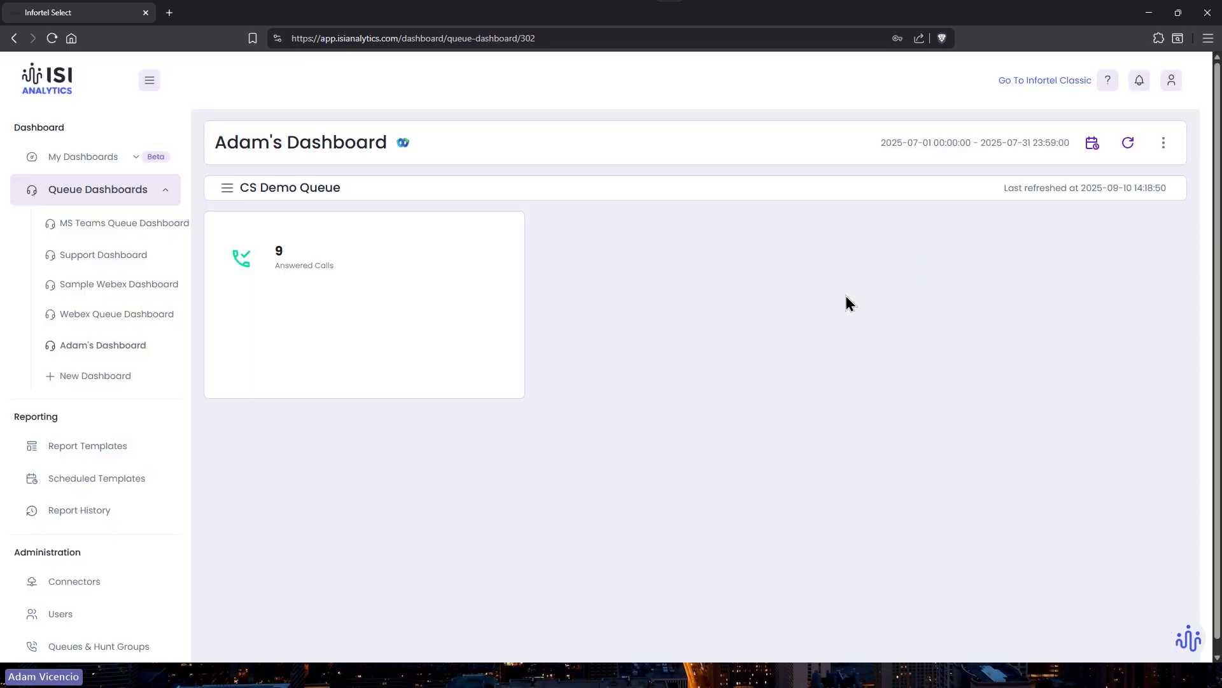
click(1128, 143)
Open the dashboard for editing and select the text of its dashboard name.
click(1162, 147)
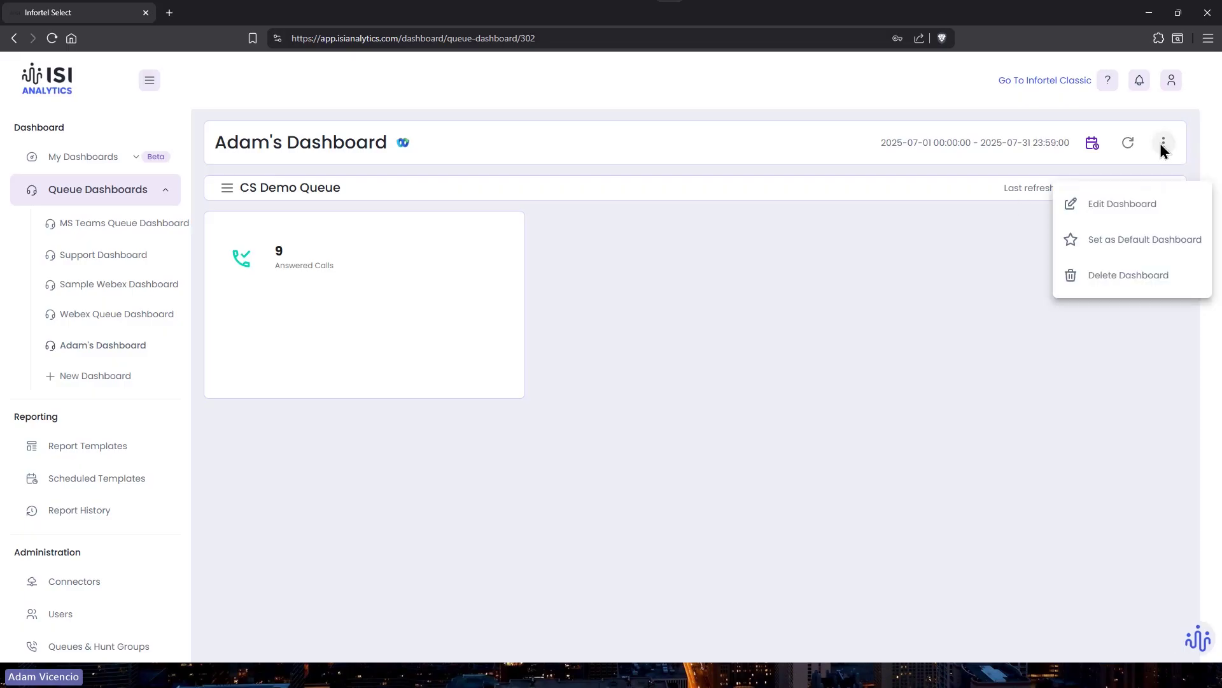
click(1123, 212)
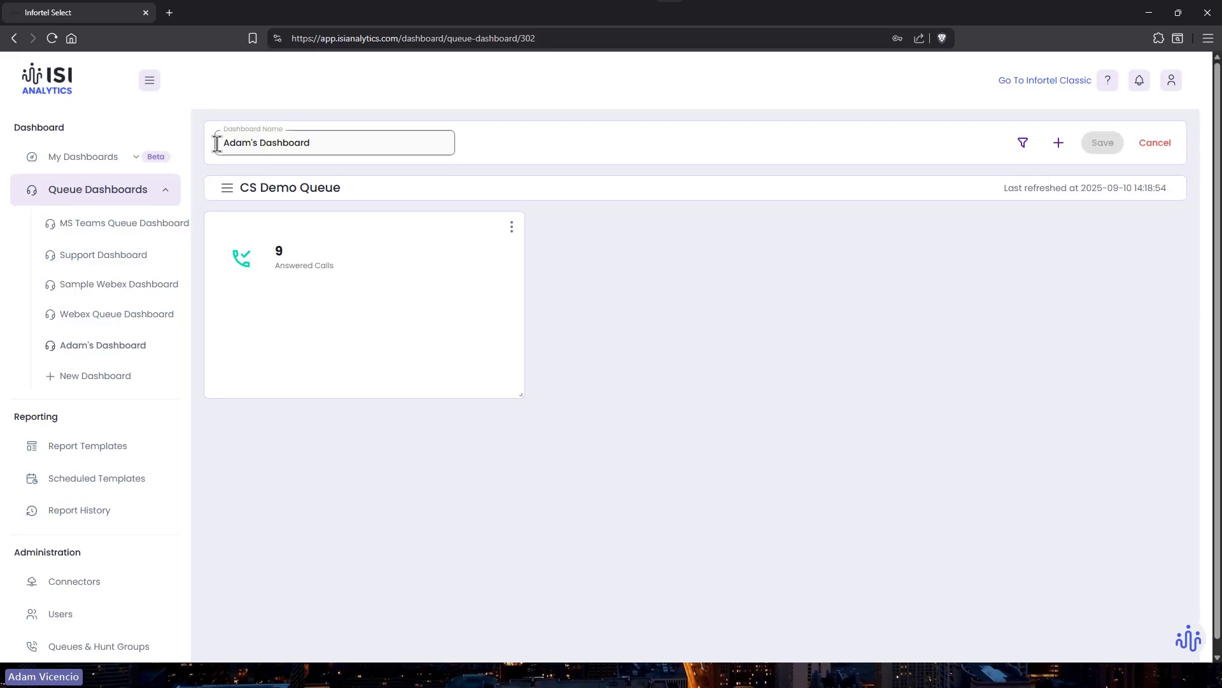
drag(217, 142, 374, 153)
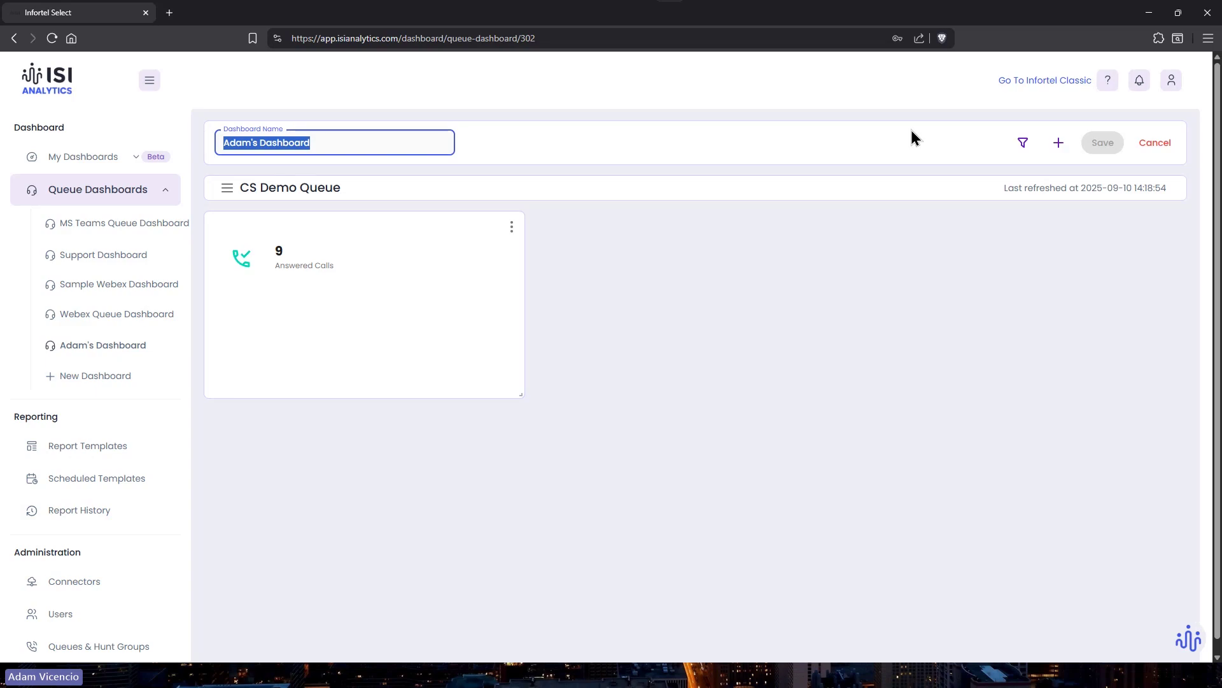
Review which specific queues are included in the dashboard, and close the queue selection without saving.
click(1023, 144)
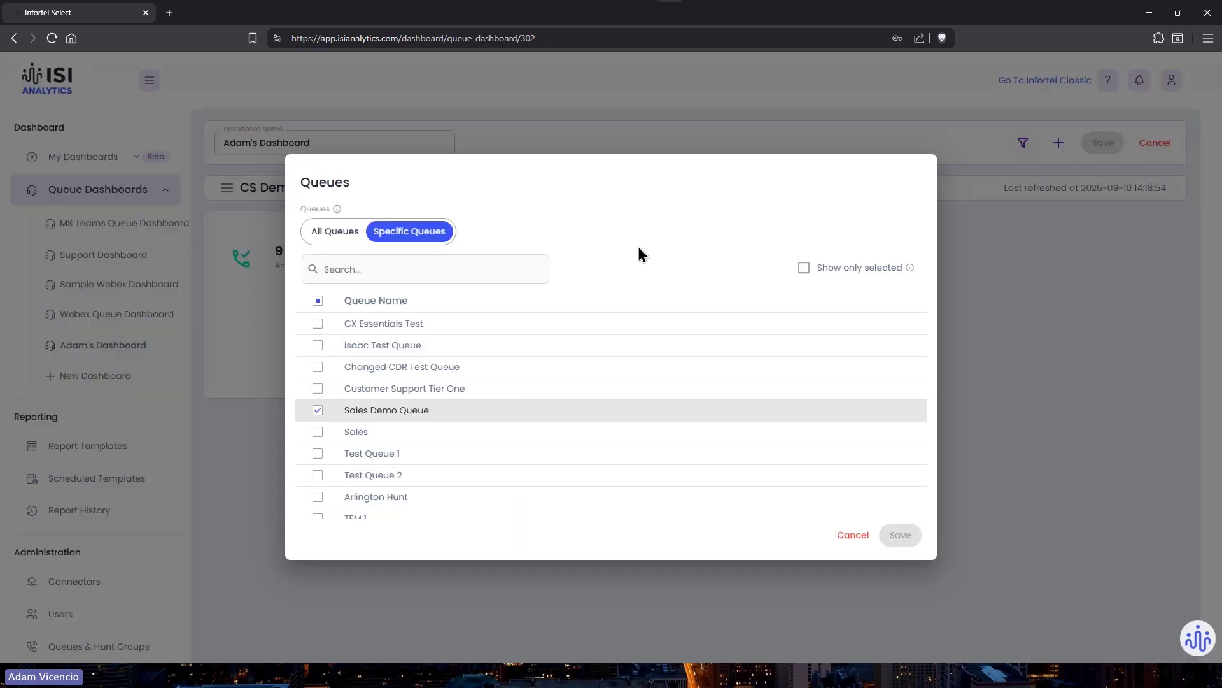
scroll(367, 376, down, 2)
scroll(369, 395, down, 1)
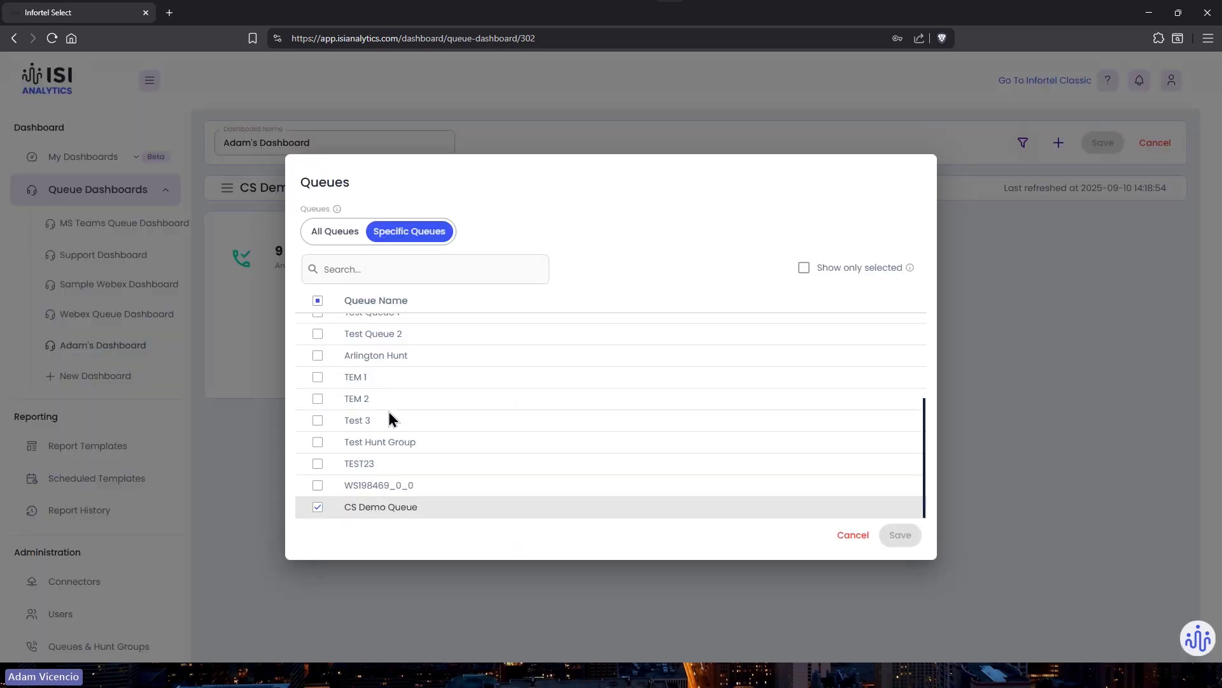
scroll(393, 419, up, 3)
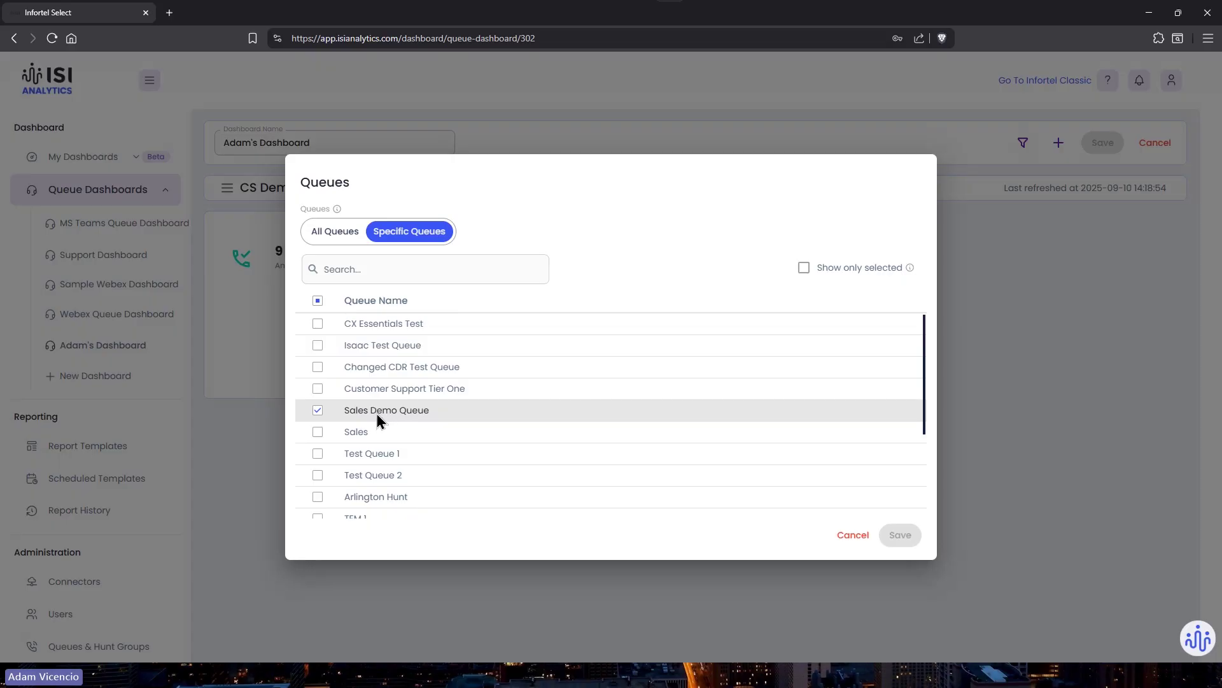
scroll(351, 388, down, 2)
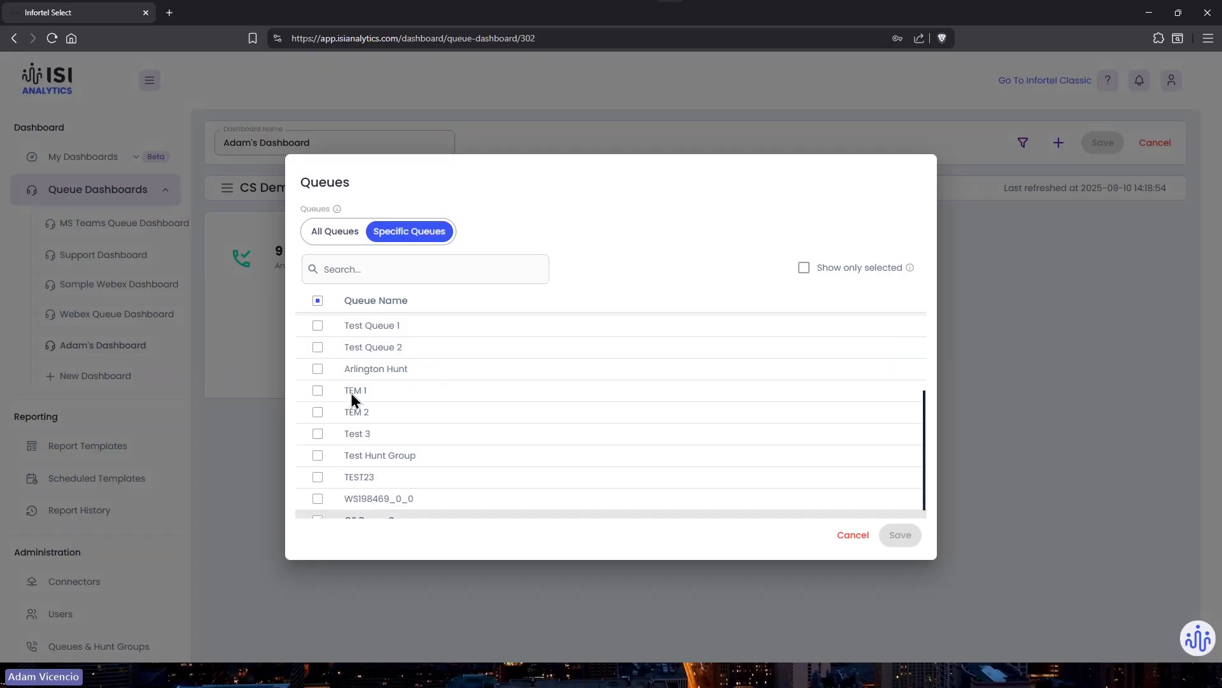
scroll(349, 404, up, 2)
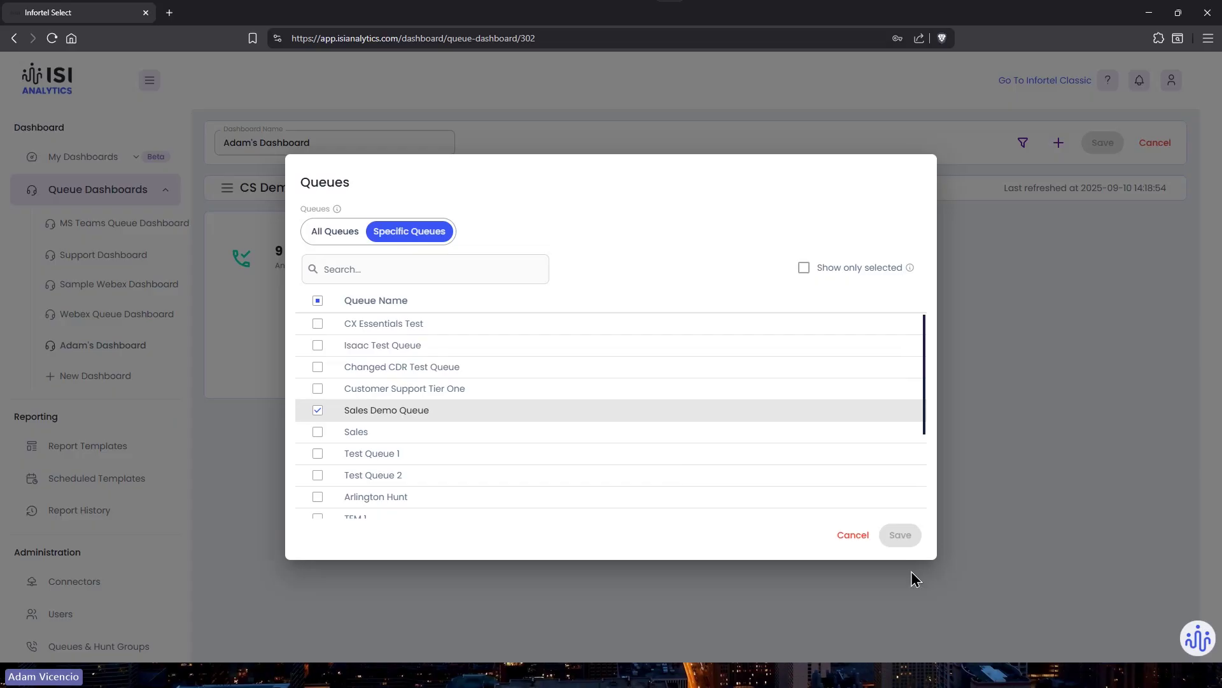
click(847, 537)
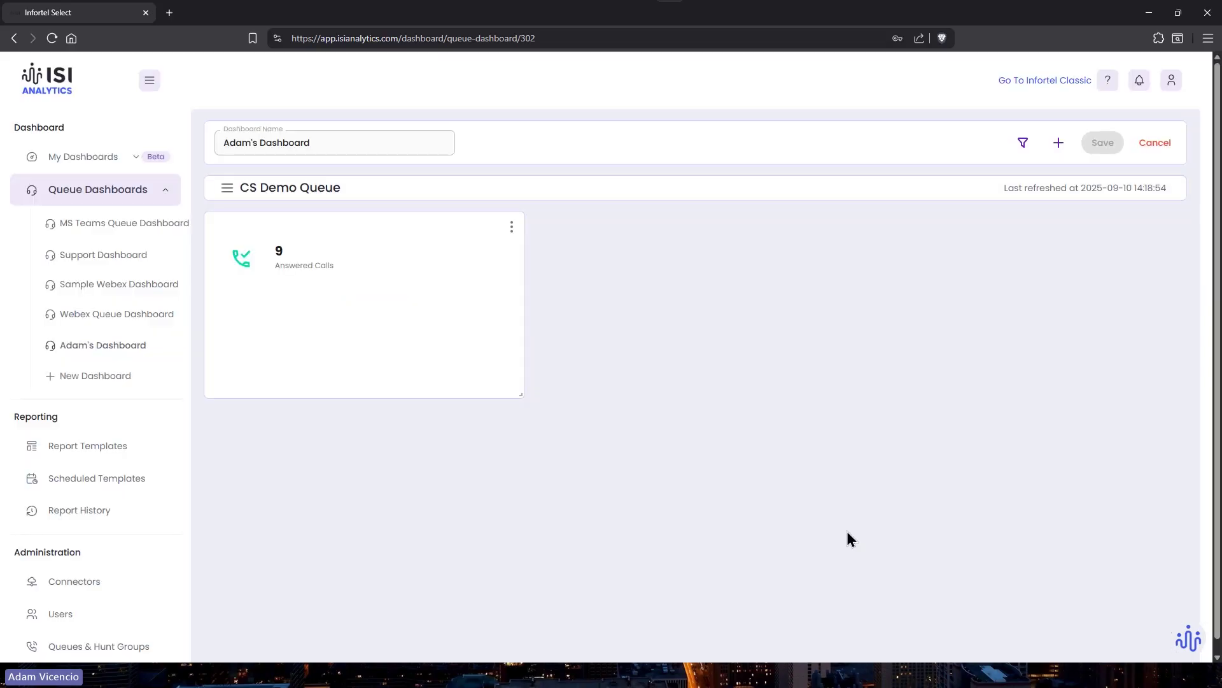
Add a Donut widget, a Timeseries widget and an Agent widget to the dashboard.
click(1059, 143)
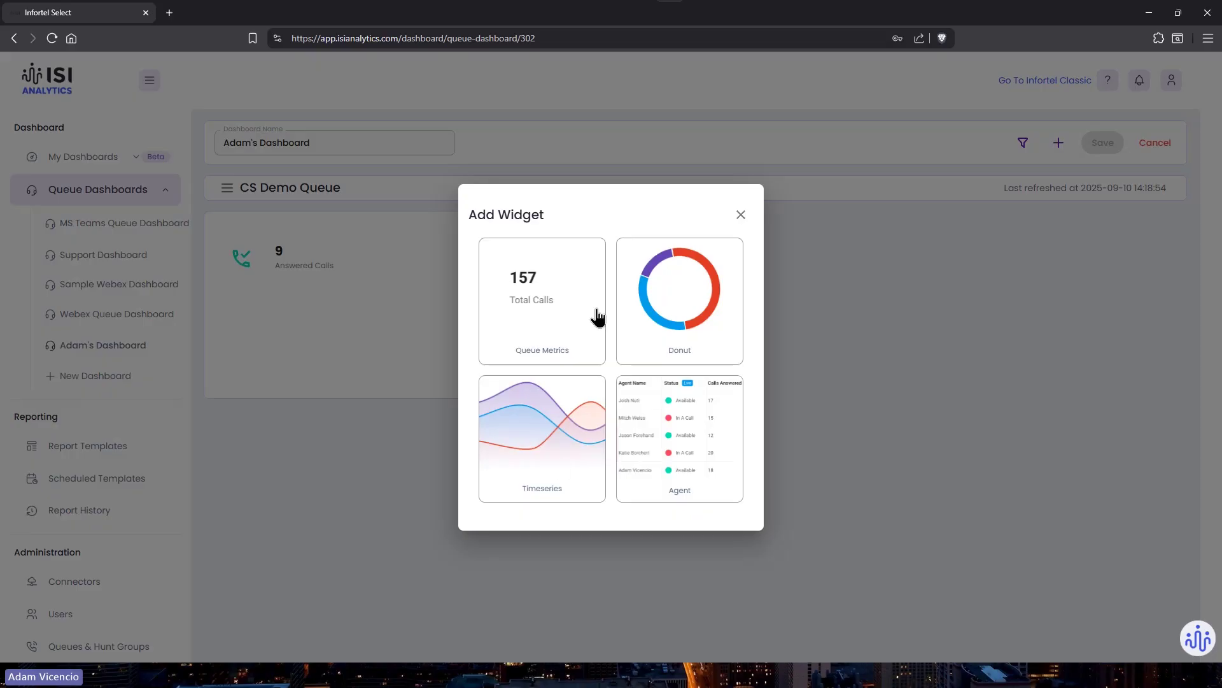
click(671, 326)
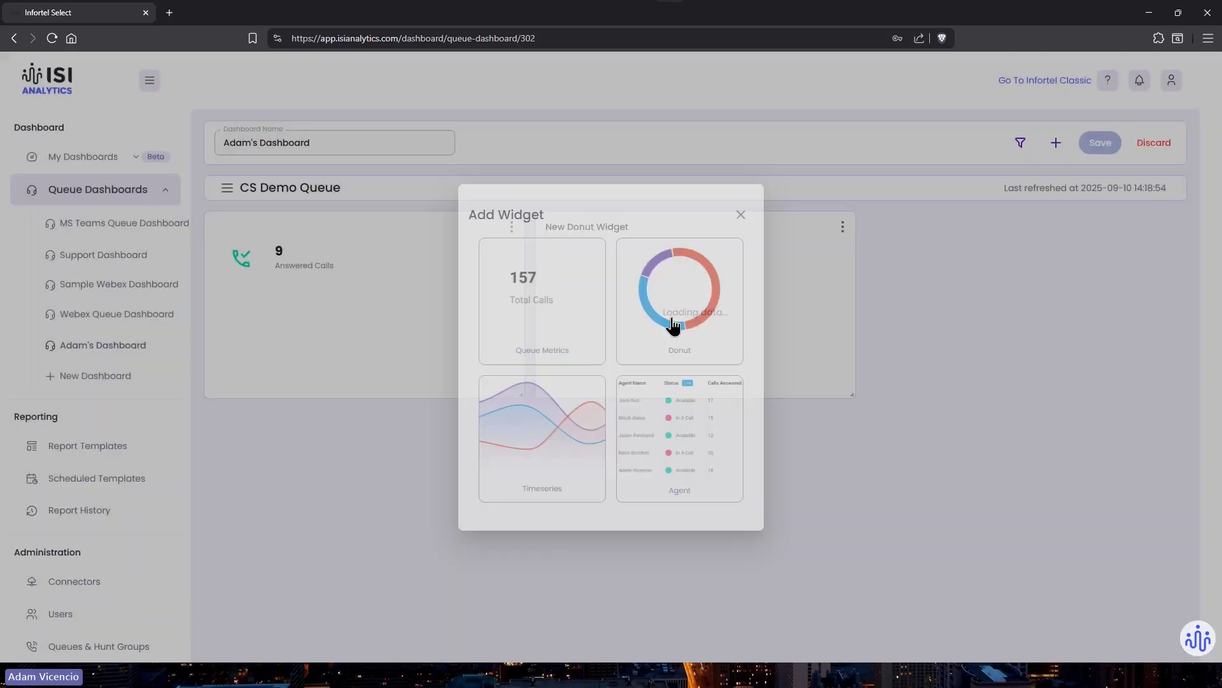
click(1057, 143)
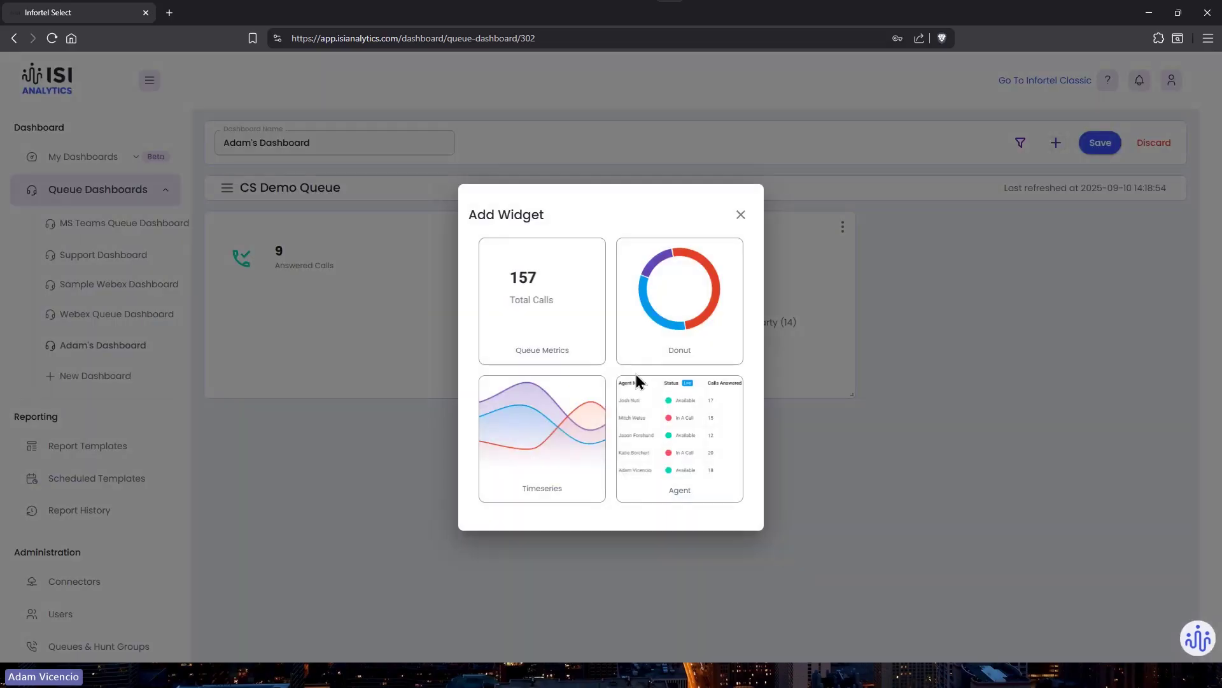
click(554, 427)
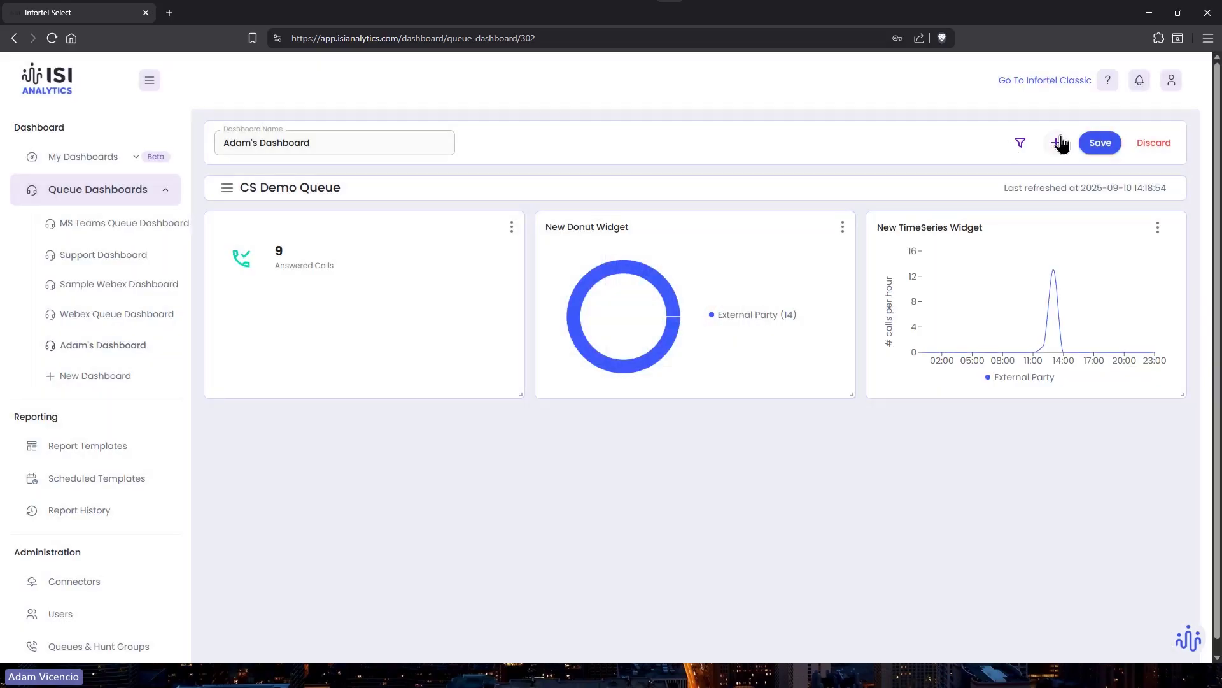
click(1056, 143)
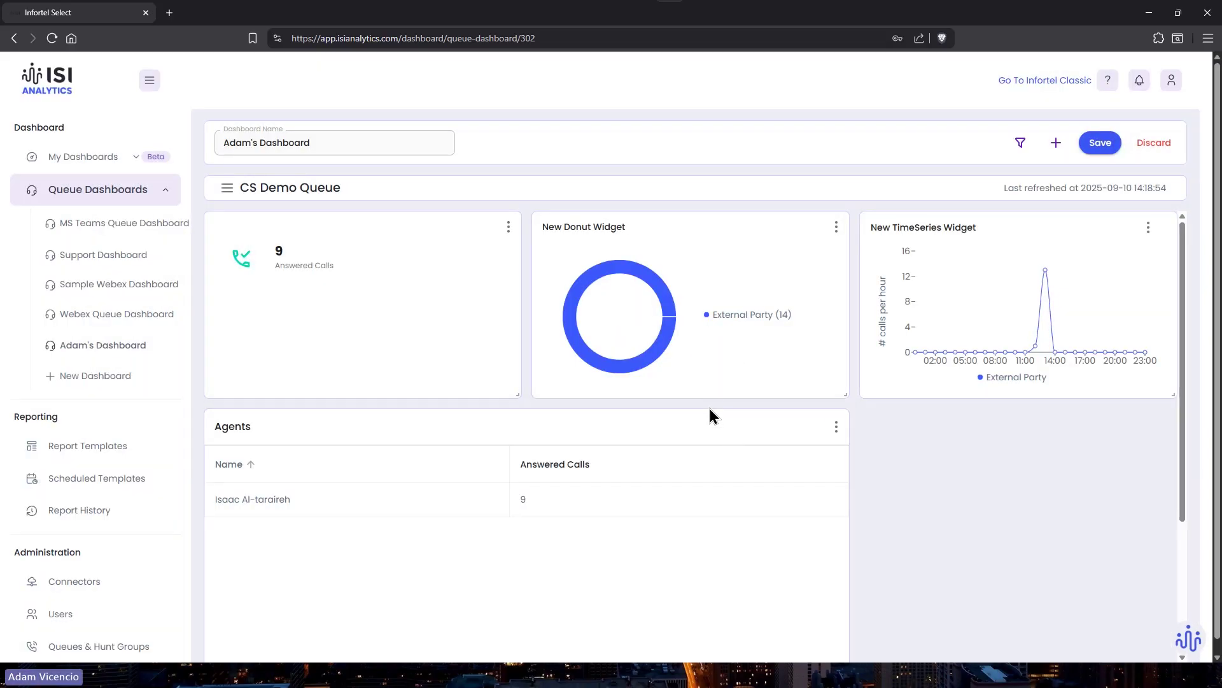
Open the Answered Calls metrics widget for editing and add four empty metric rows.
click(509, 229)
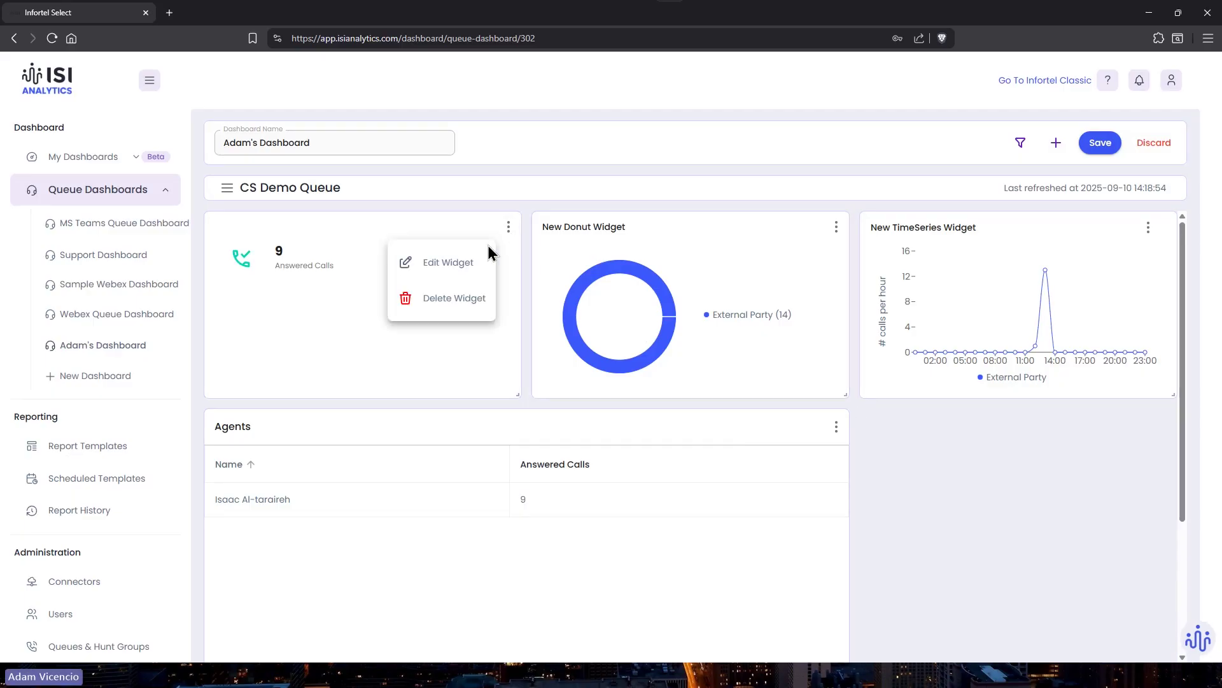
click(460, 269)
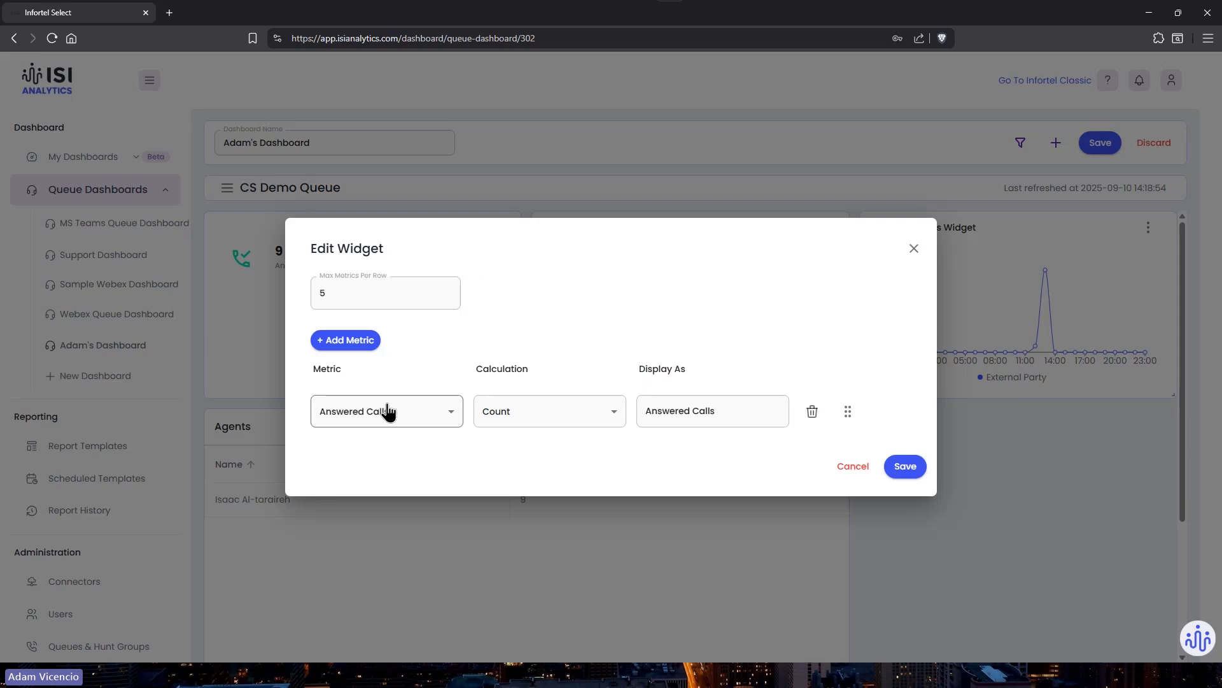
click(351, 340)
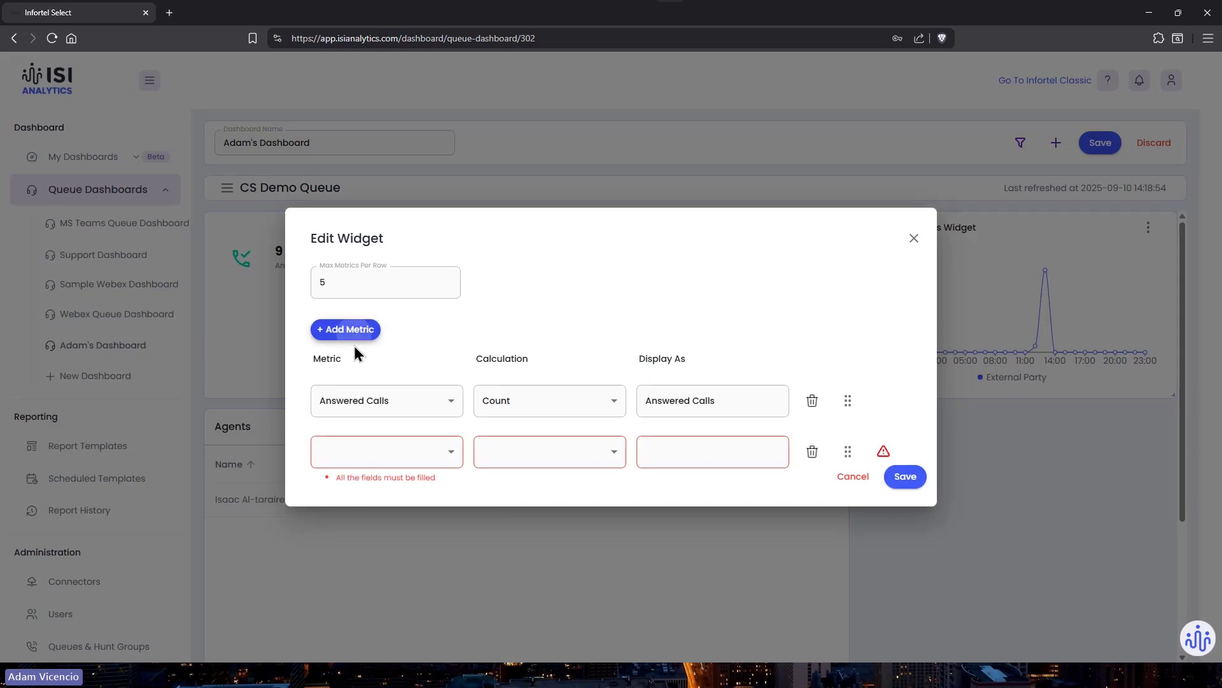
click(353, 314)
click(354, 293)
click(352, 263)
Fill the four empty rows with the metrics Presented Calls, Total Calls, Missed Calls and Presented Calls as % Of Total.
click(367, 353)
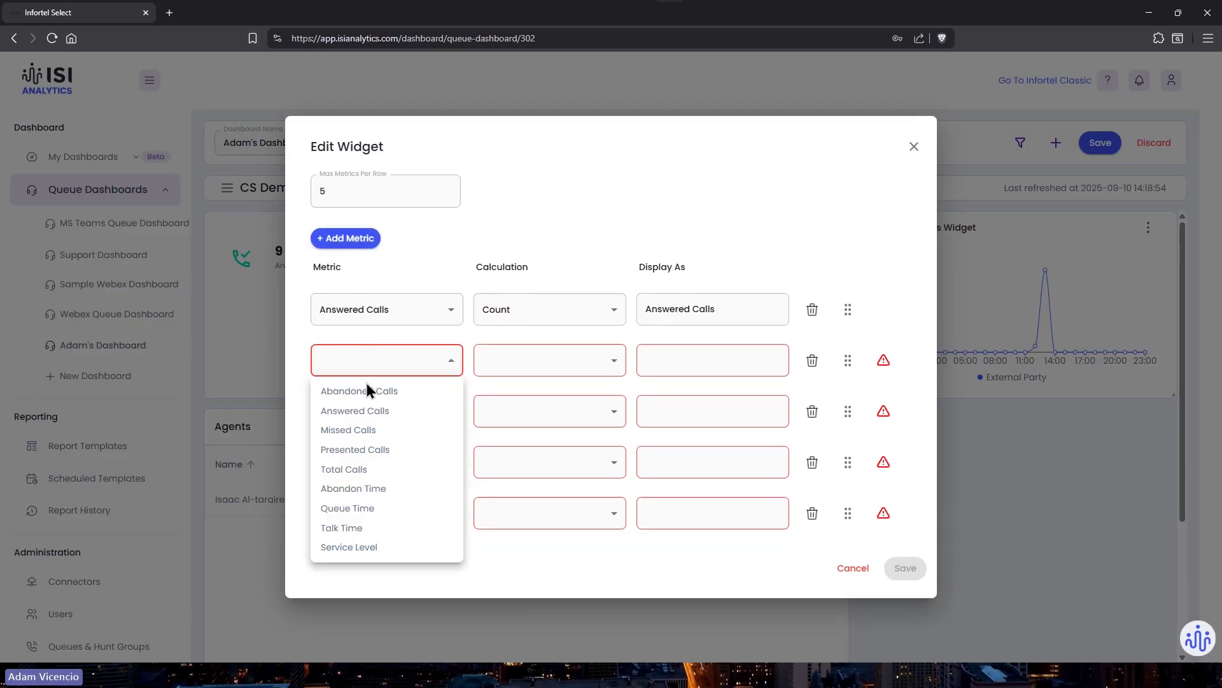
click(374, 449)
click(401, 408)
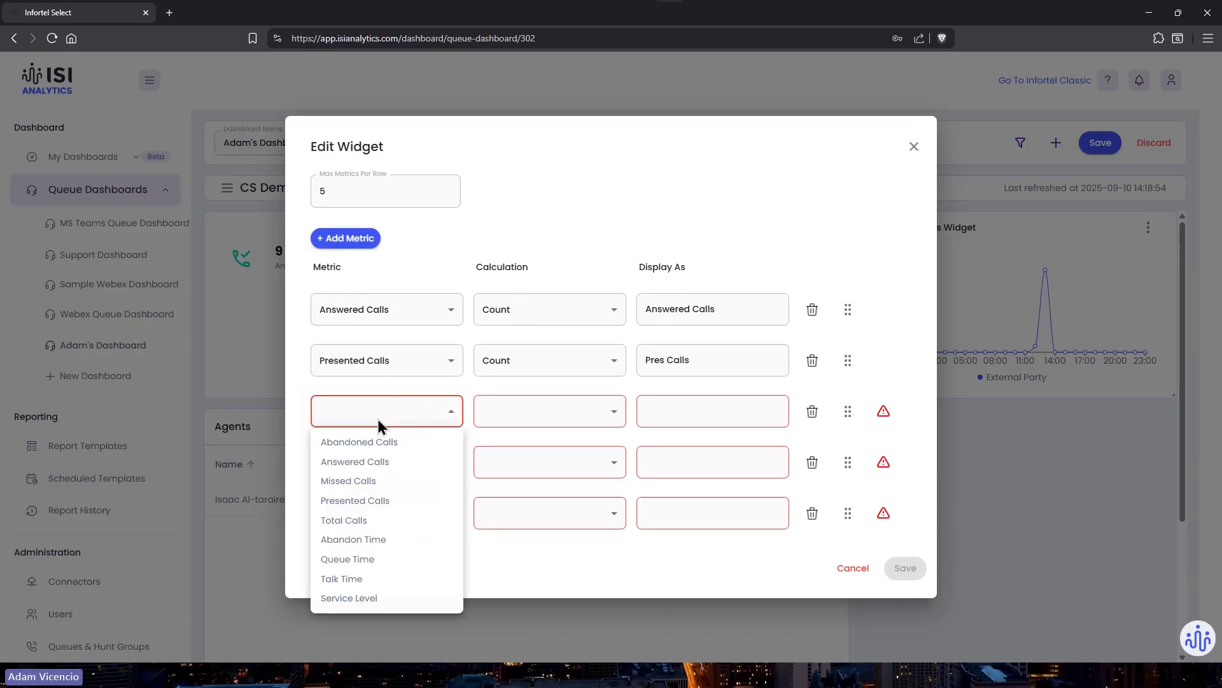
click(361, 520)
click(369, 470)
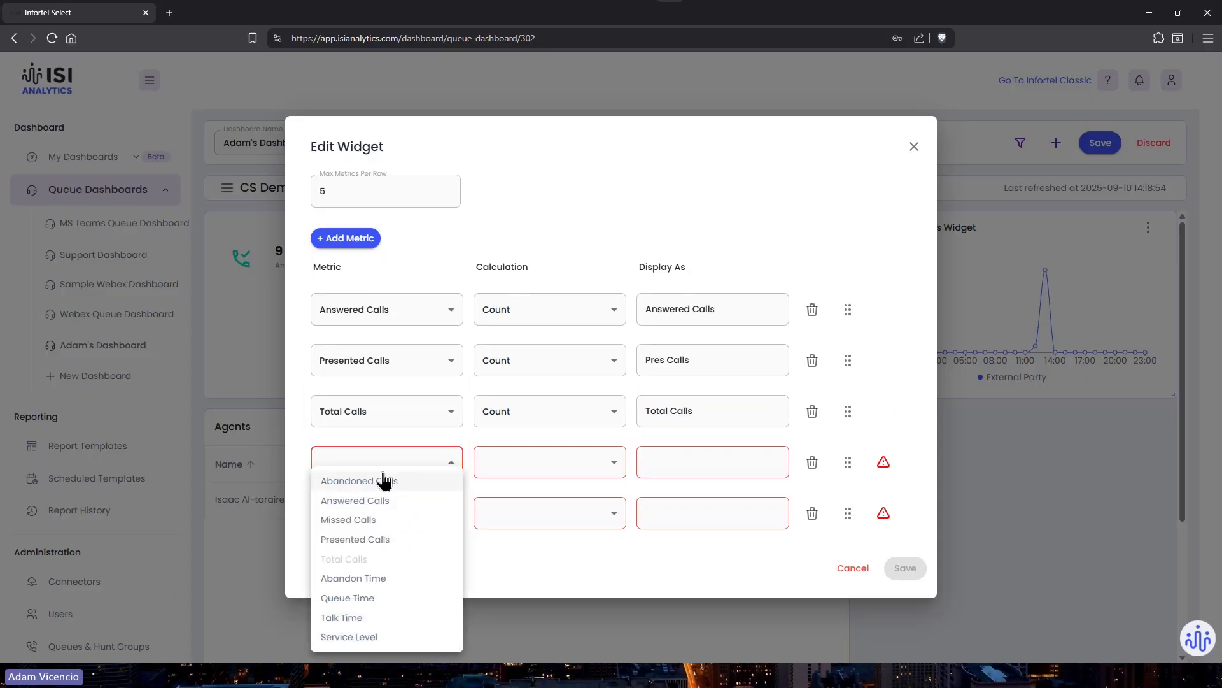
click(354, 520)
click(359, 513)
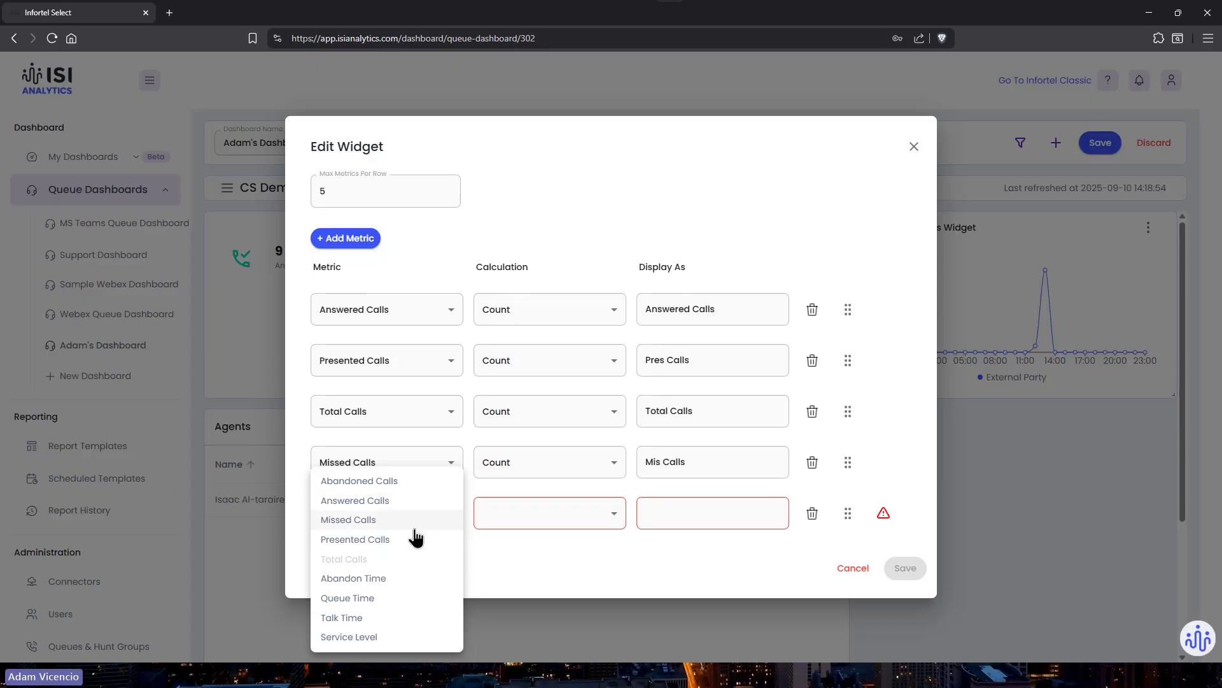
click(364, 547)
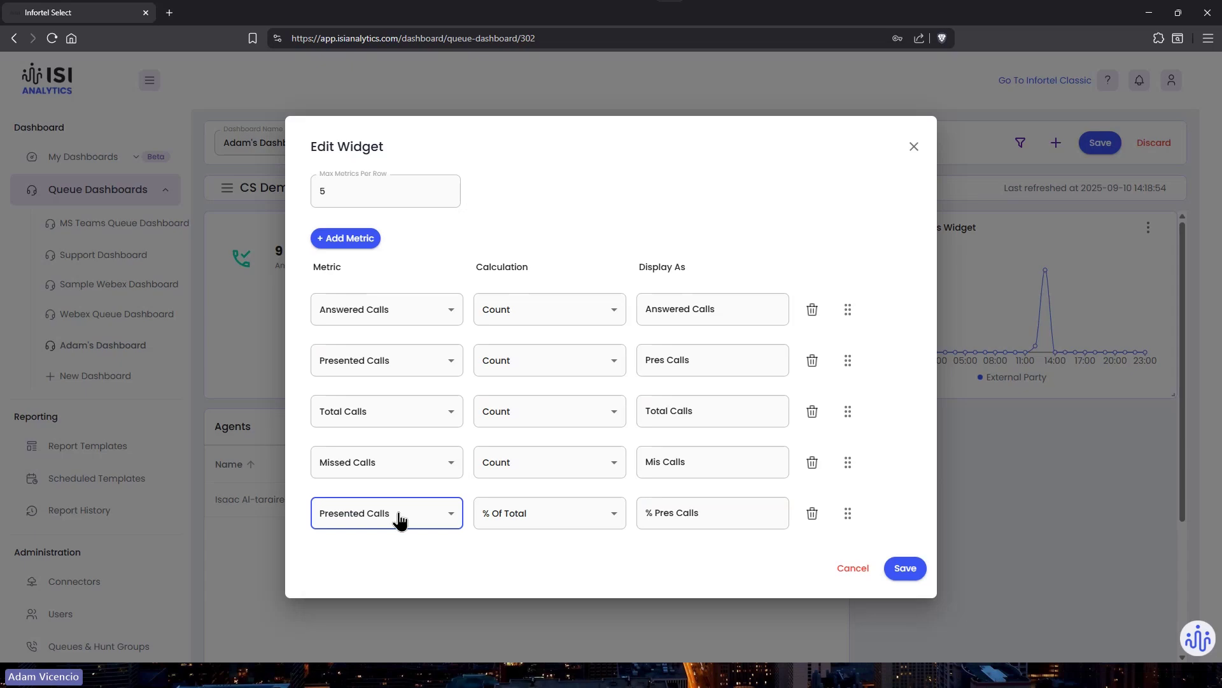
Add two more metric rows to the widget, one for Queue Time and one for Talk Time, both calculated as Total.
click(360, 238)
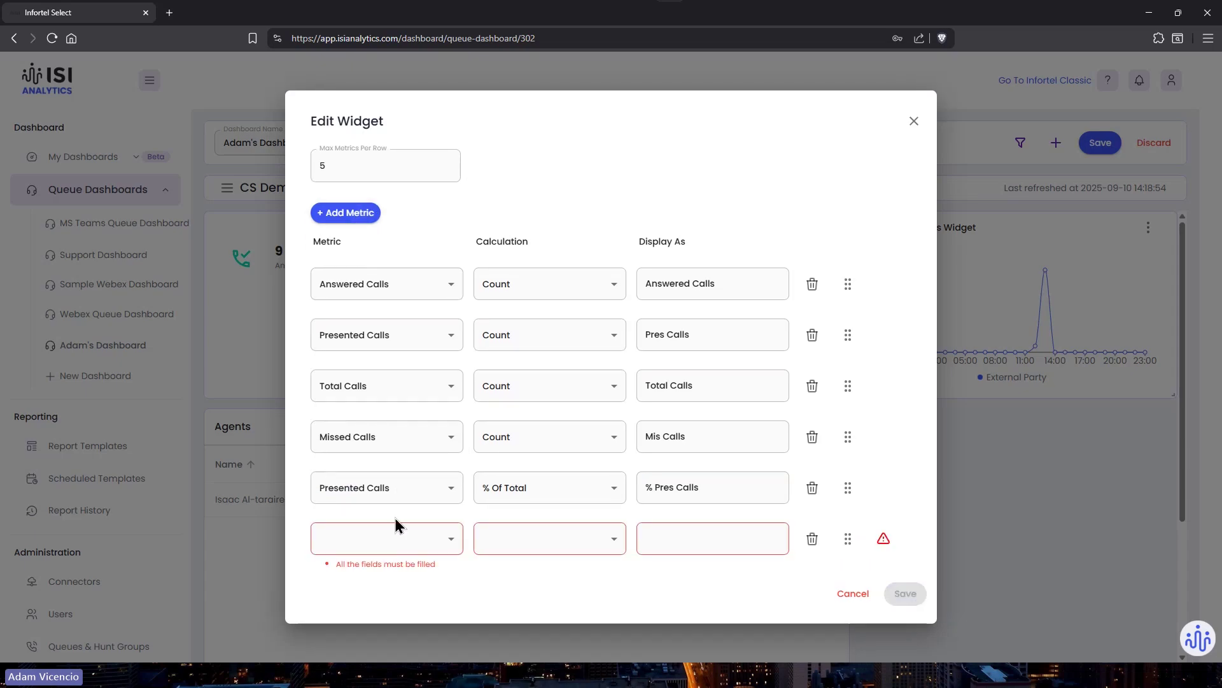
click(390, 541)
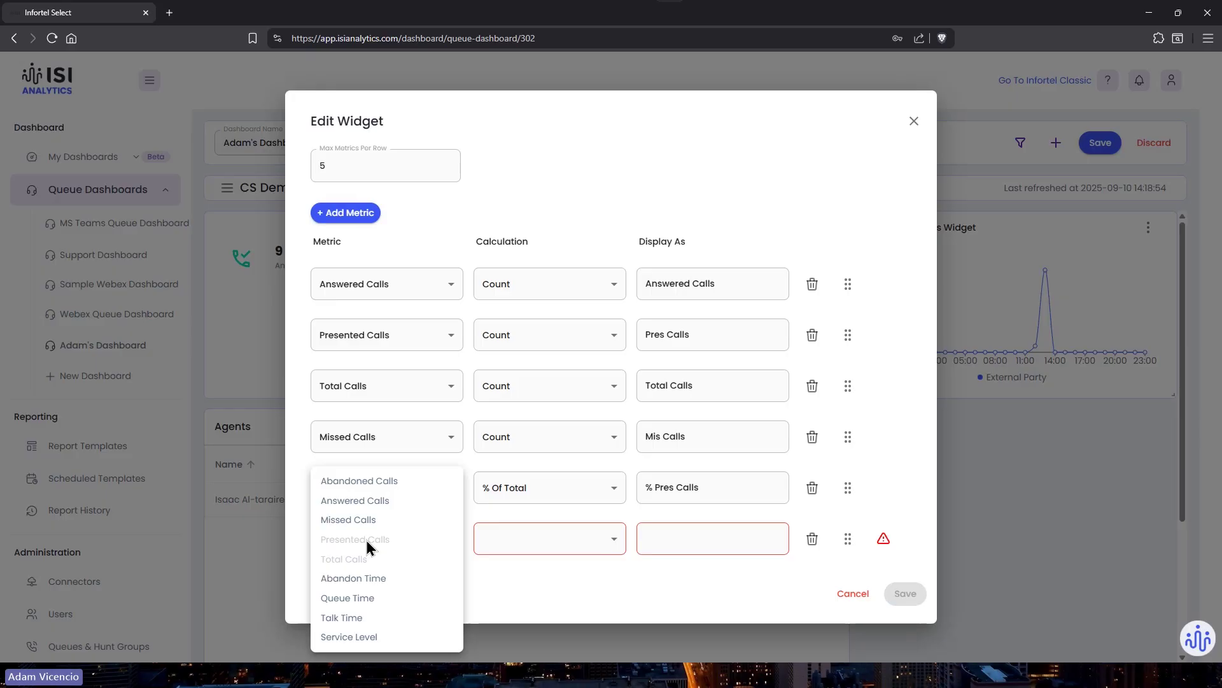
click(536, 587)
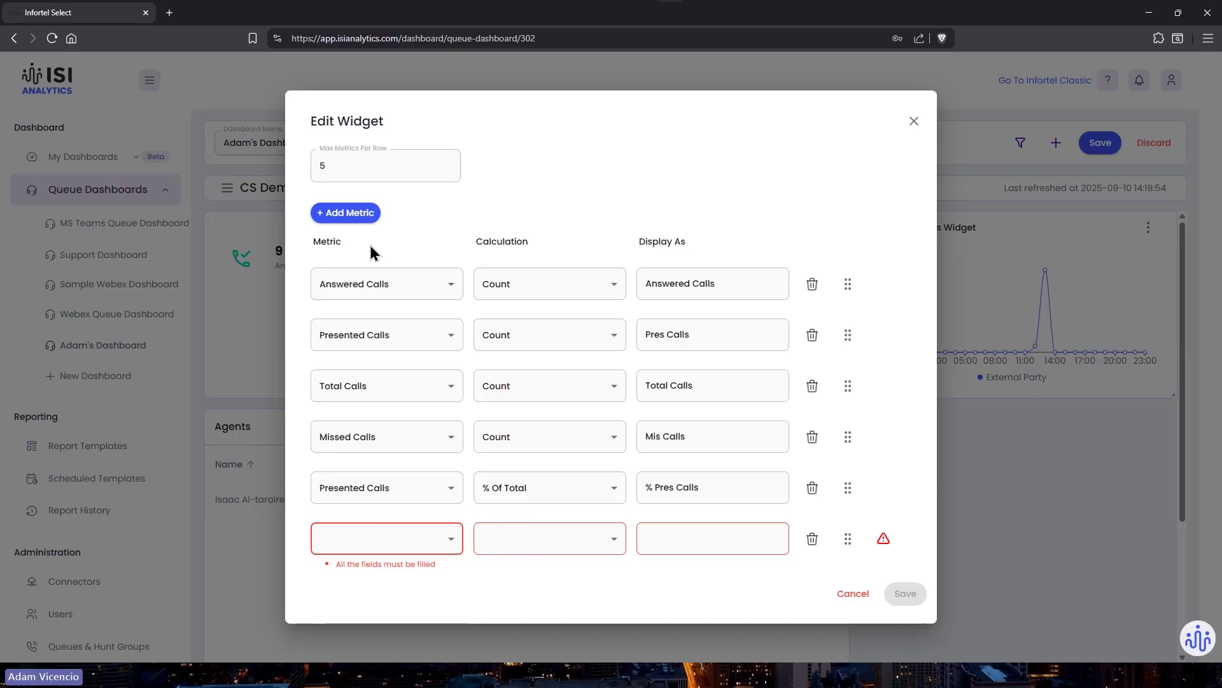
click(406, 540)
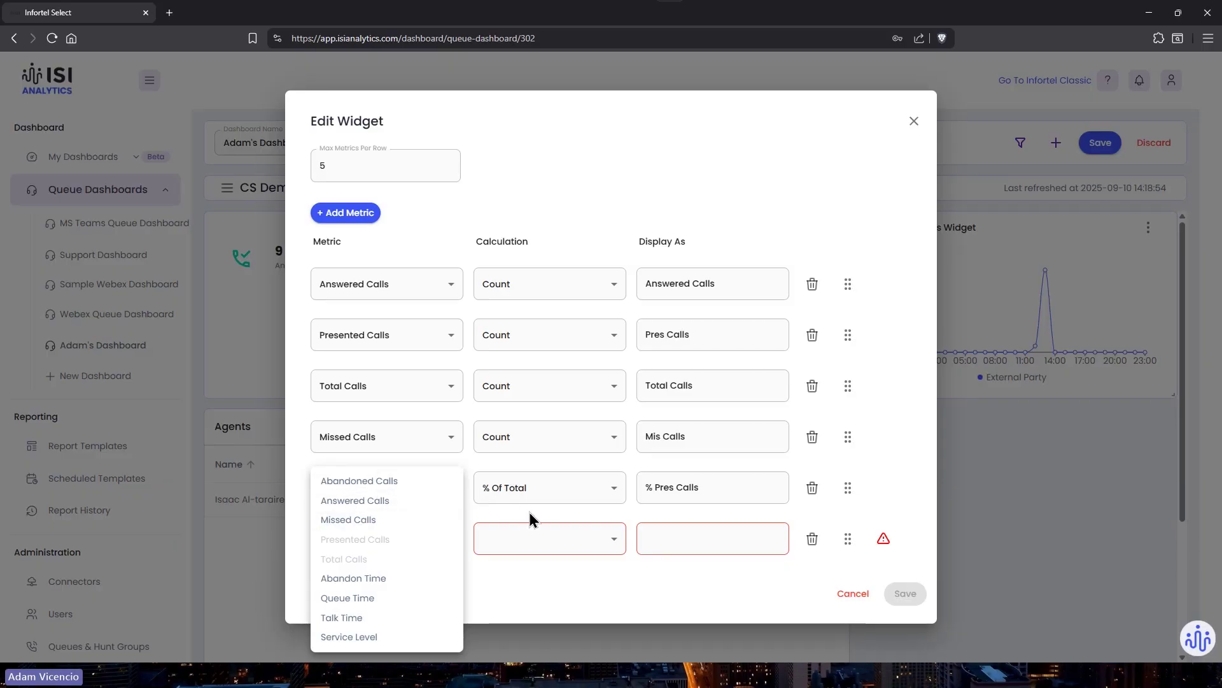
click(375, 599)
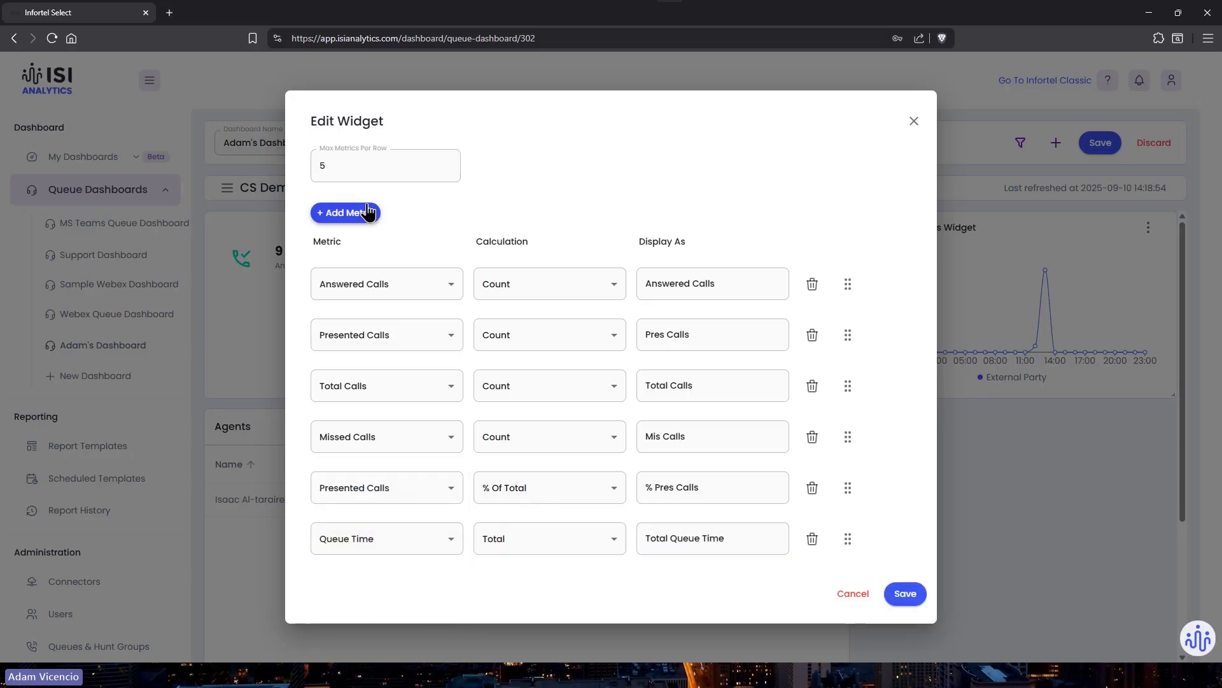
click(362, 214)
click(342, 583)
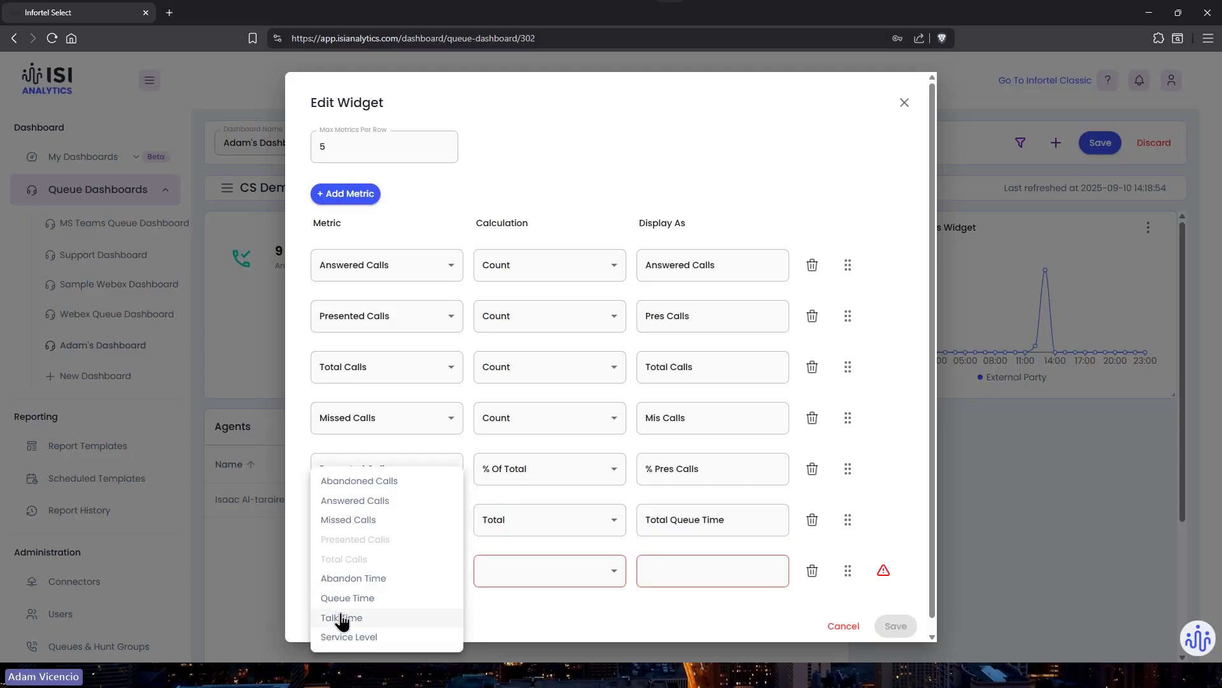
click(349, 612)
Add a Service Level metric row with the Percent calculation and check its calculation options.
click(360, 194)
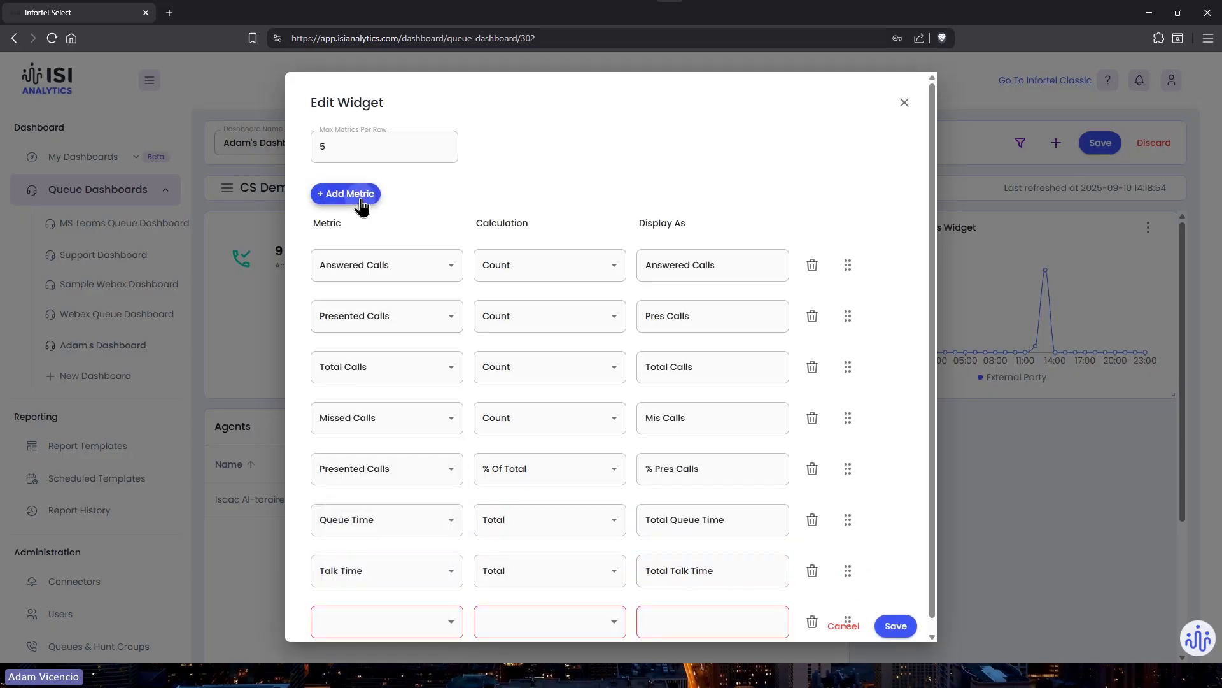
scroll(382, 577, down, 1)
scroll(383, 577, down, 1)
click(388, 568)
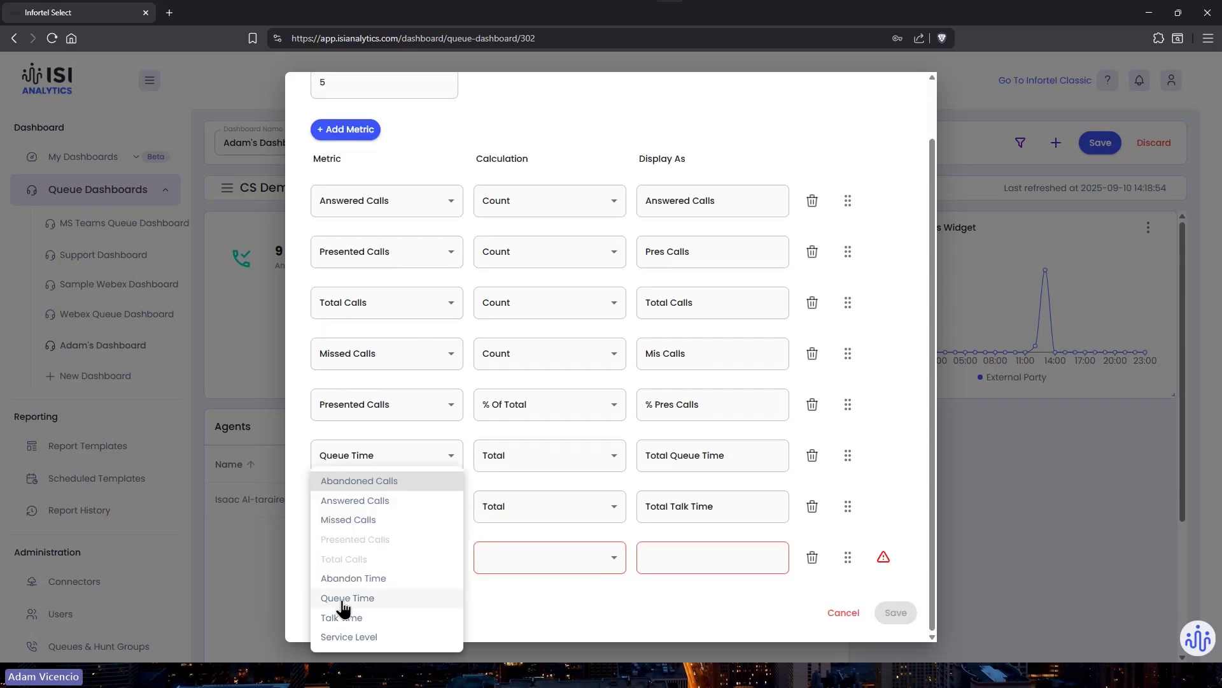
click(333, 634)
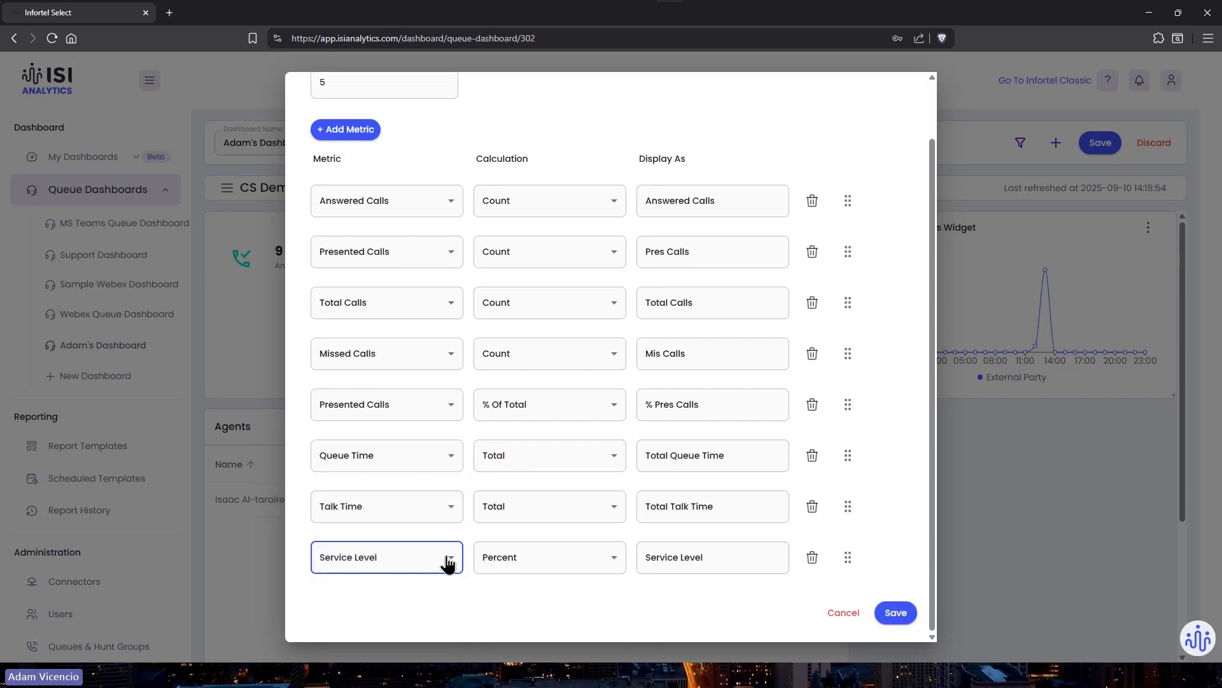
click(537, 559)
click(535, 562)
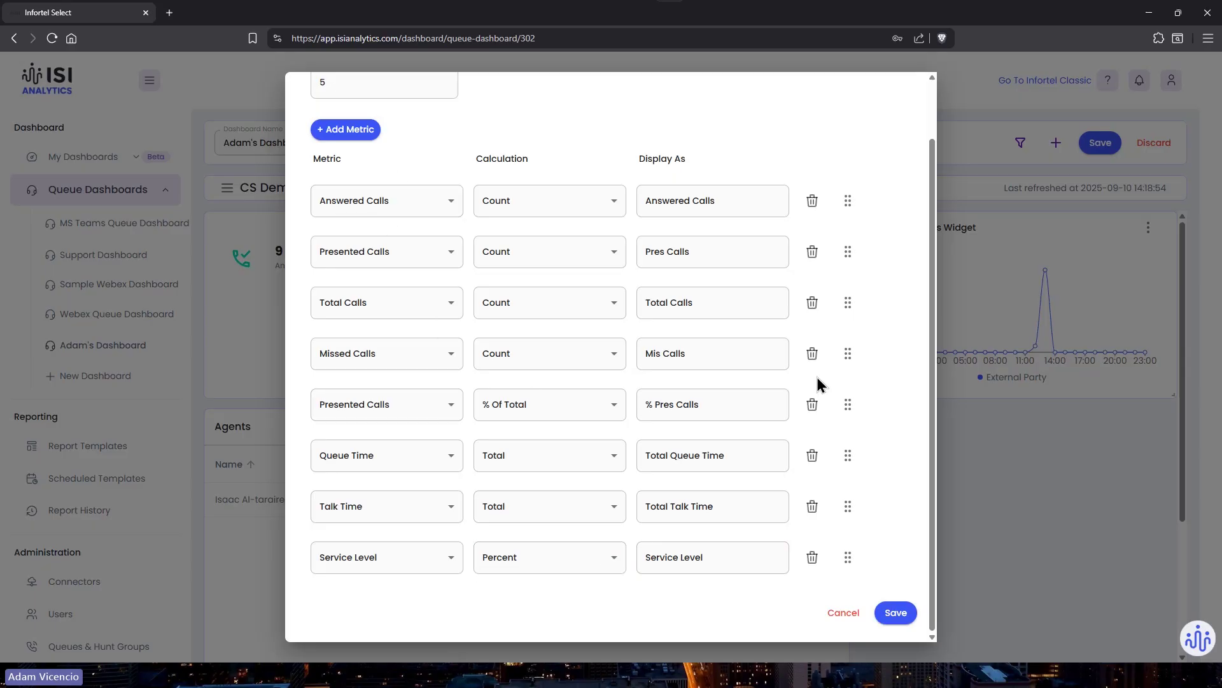
Reorder the metrics so % Pres Calls and Pres Calls come first and Total Calls sits just above Service Level, saving the widget.
drag(845, 402, 844, 200)
drag(847, 303, 849, 248)
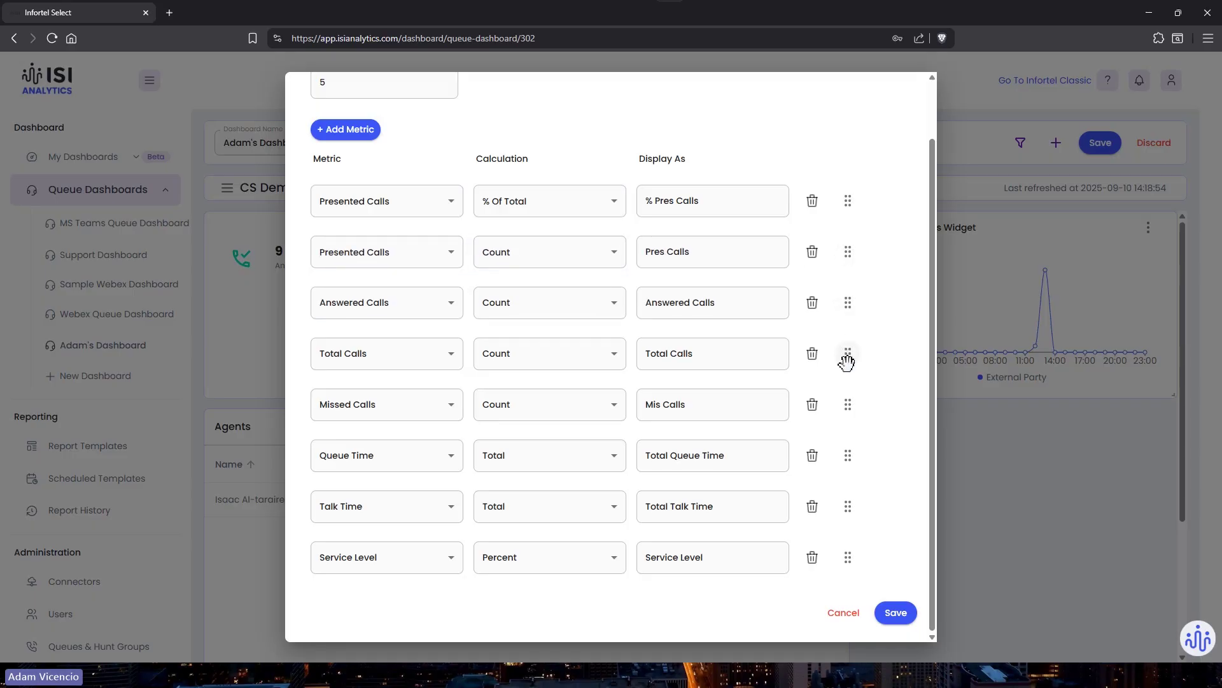
drag(847, 355, 840, 517)
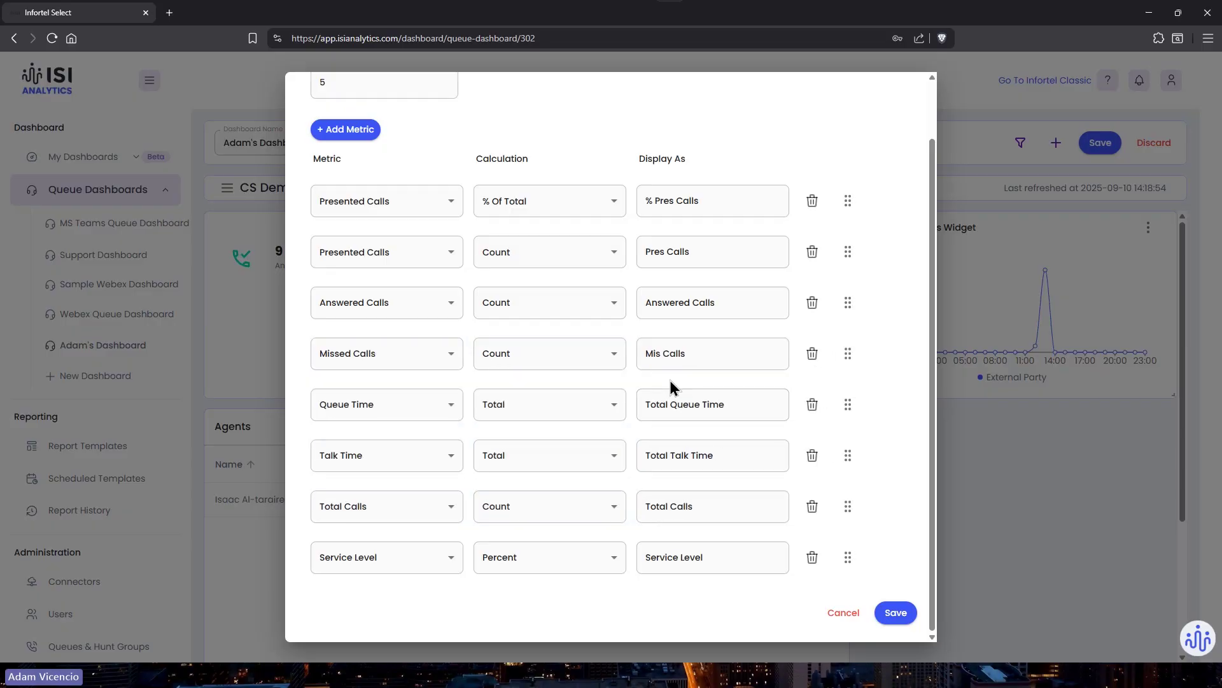
click(894, 613)
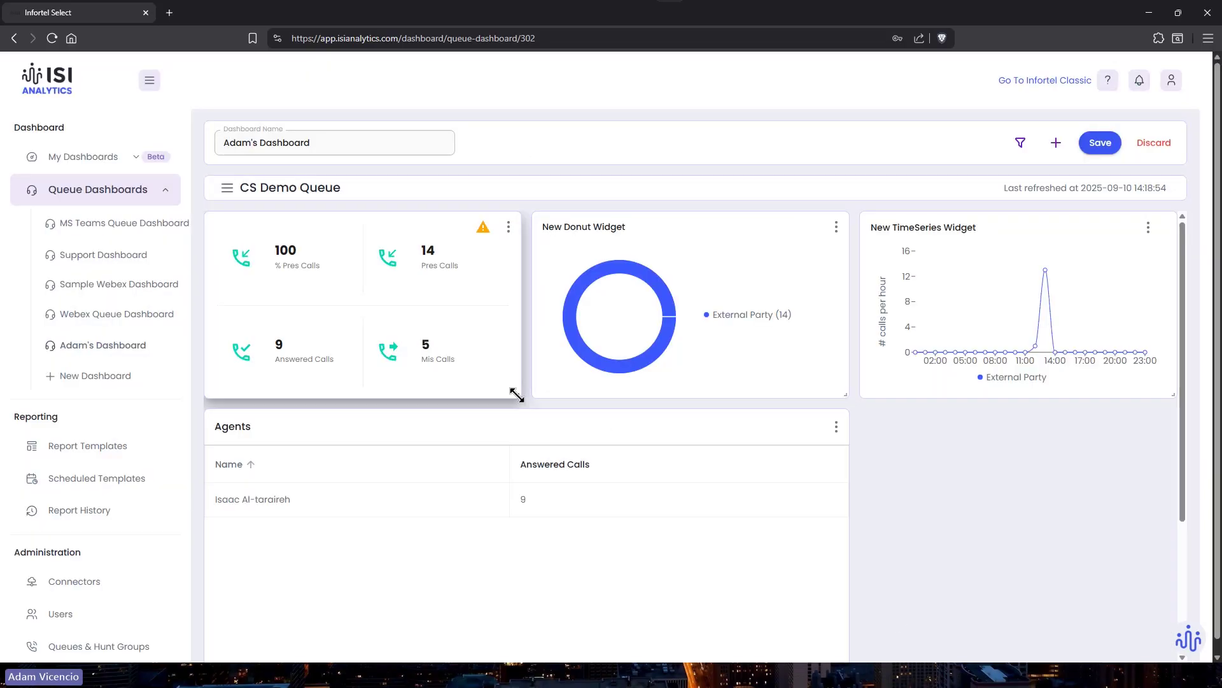
Widen the metrics widget to two columns, move the donut widget below the timeseries widget, and save the dashboard.
mouse_move(483, 237)
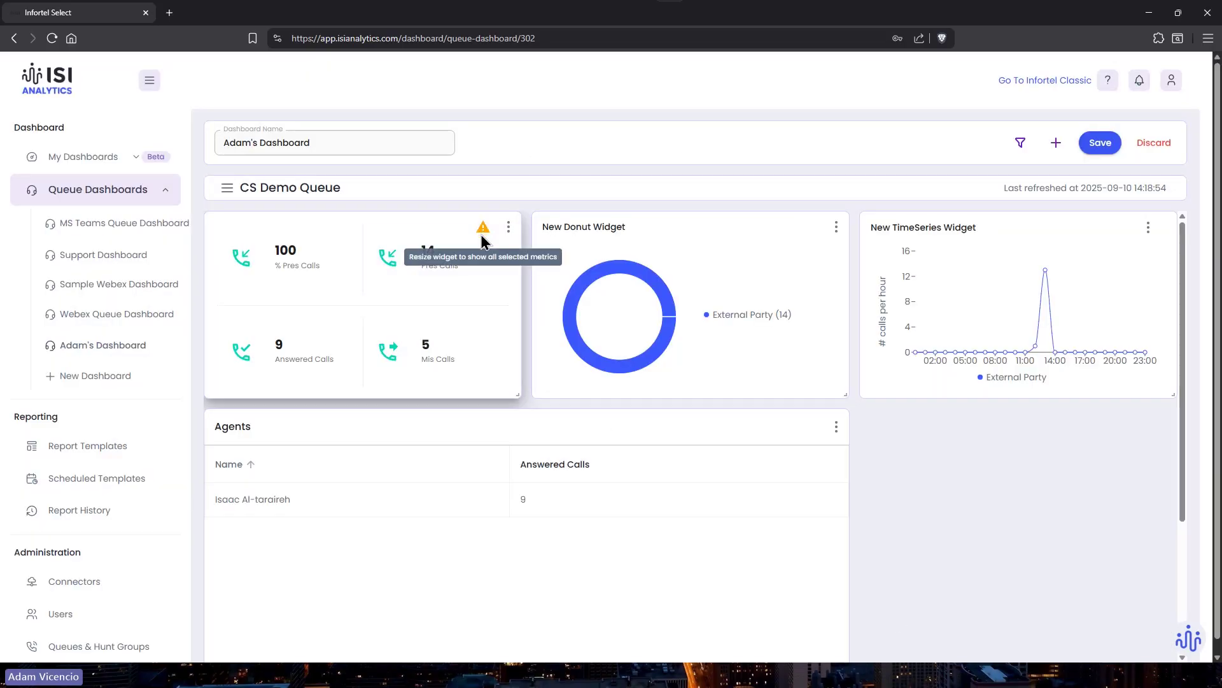
drag(515, 392, 796, 399)
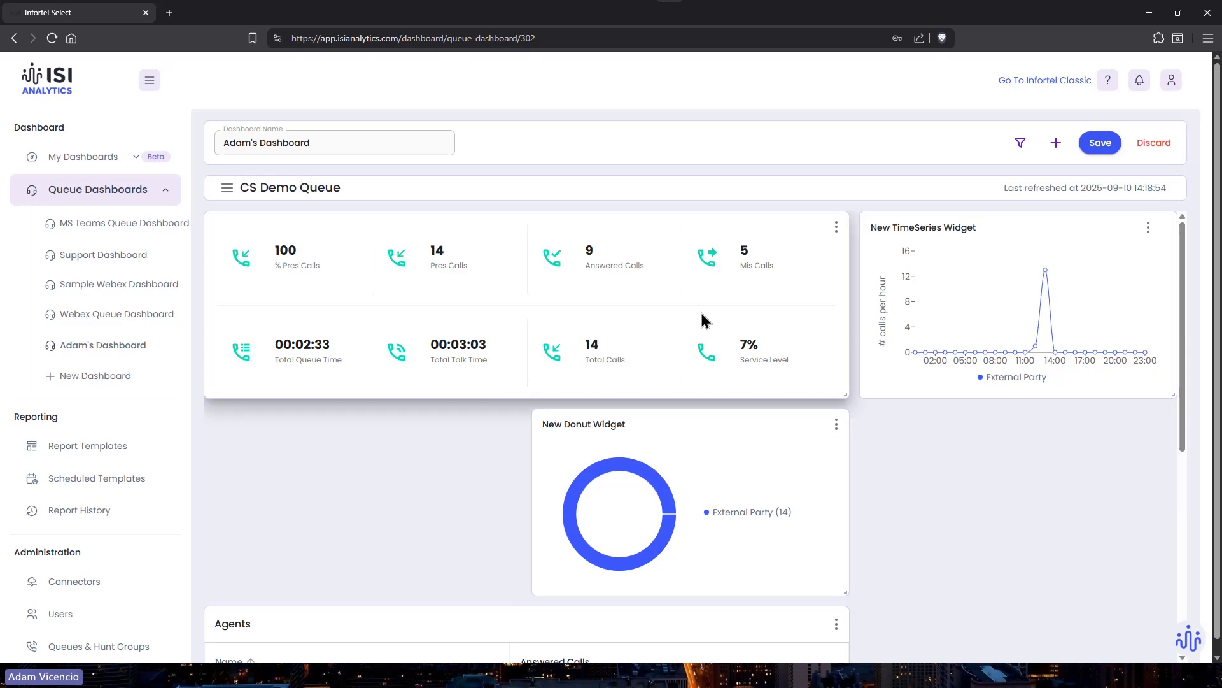
drag(694, 430, 1014, 422)
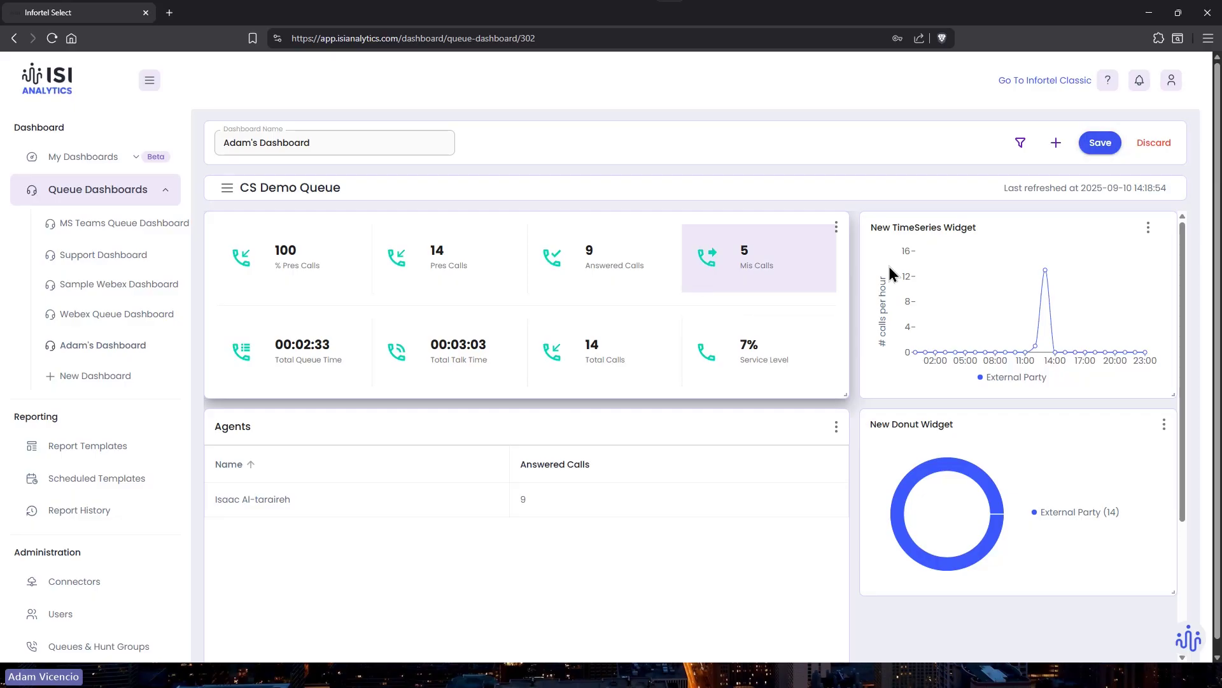
click(1091, 155)
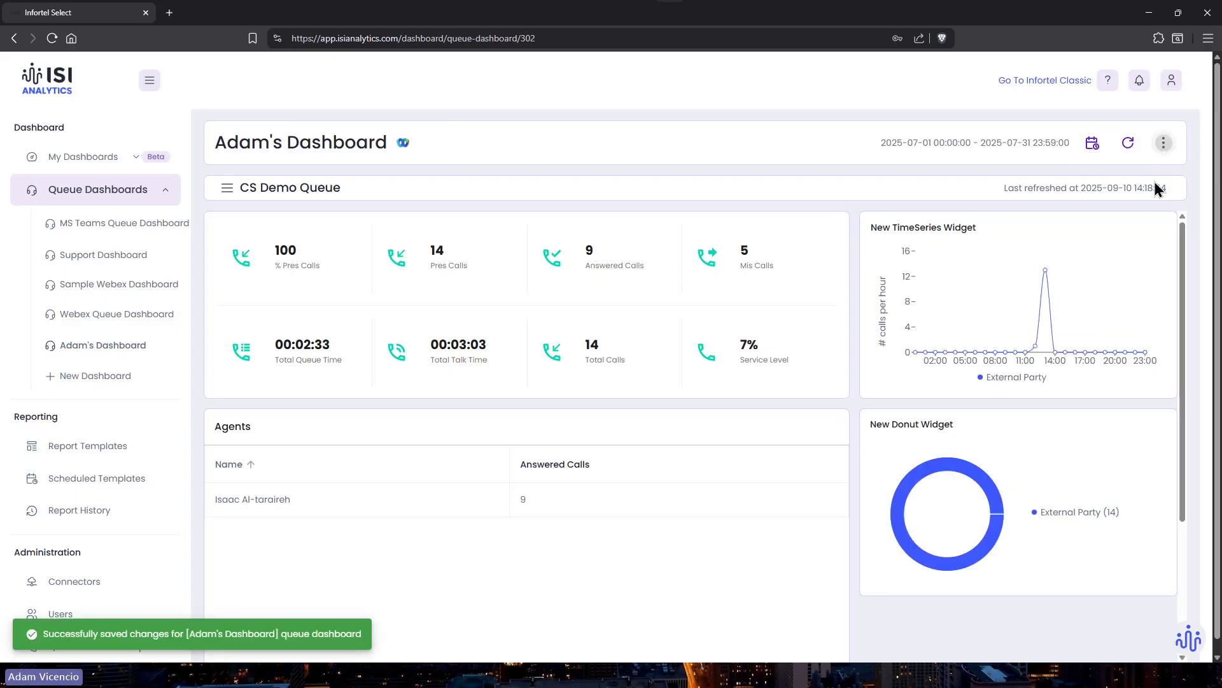
Reopen the dashboard for editing and move the donut widget above the timeseries widget.
click(1164, 143)
click(1127, 207)
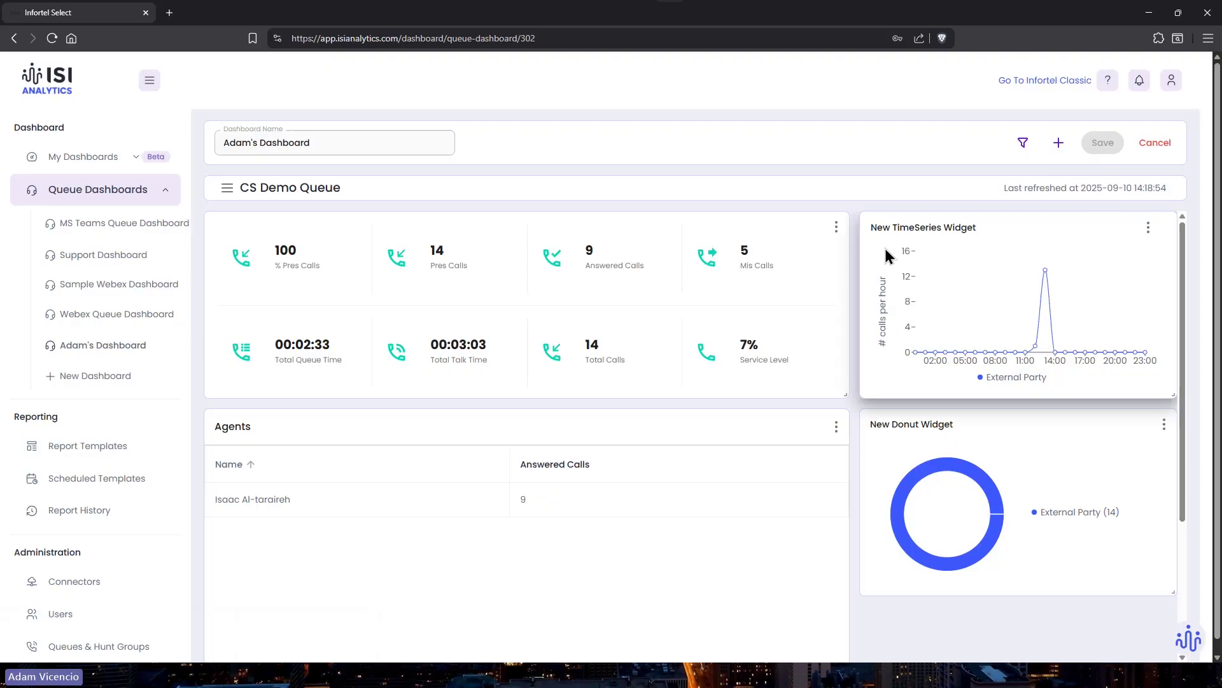
drag(945, 453, 1069, 253)
Review the Group By options in the donut widget's settings and close them without saving.
click(1164, 227)
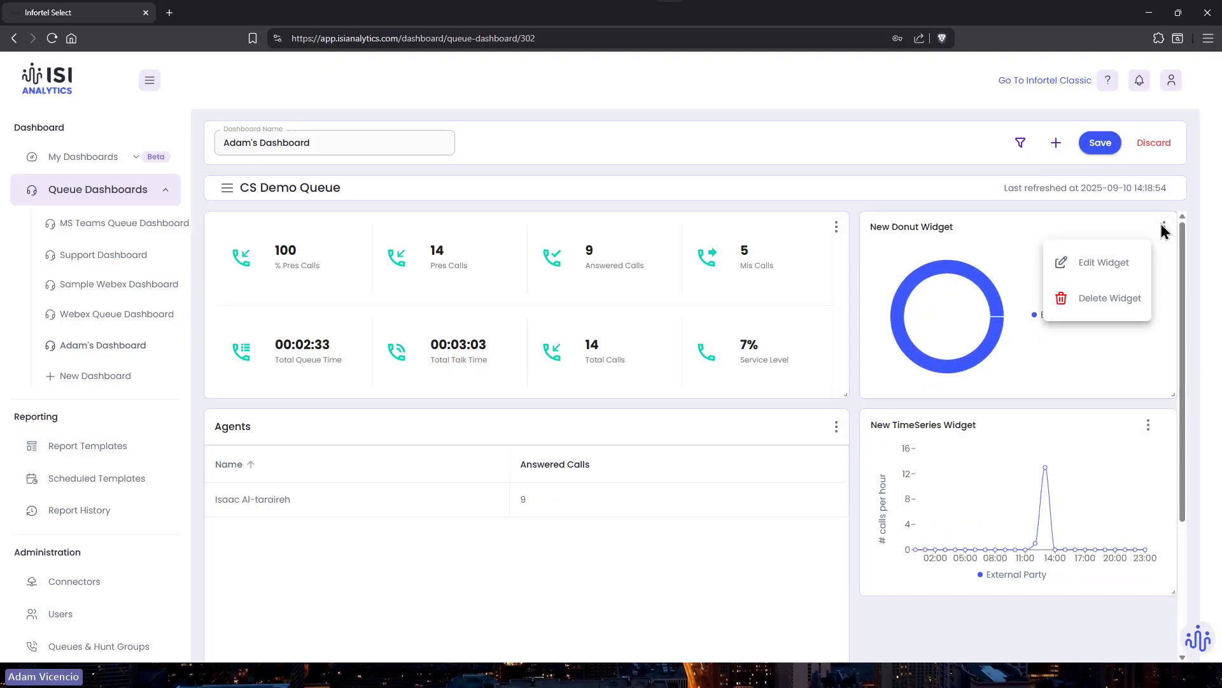
click(1097, 276)
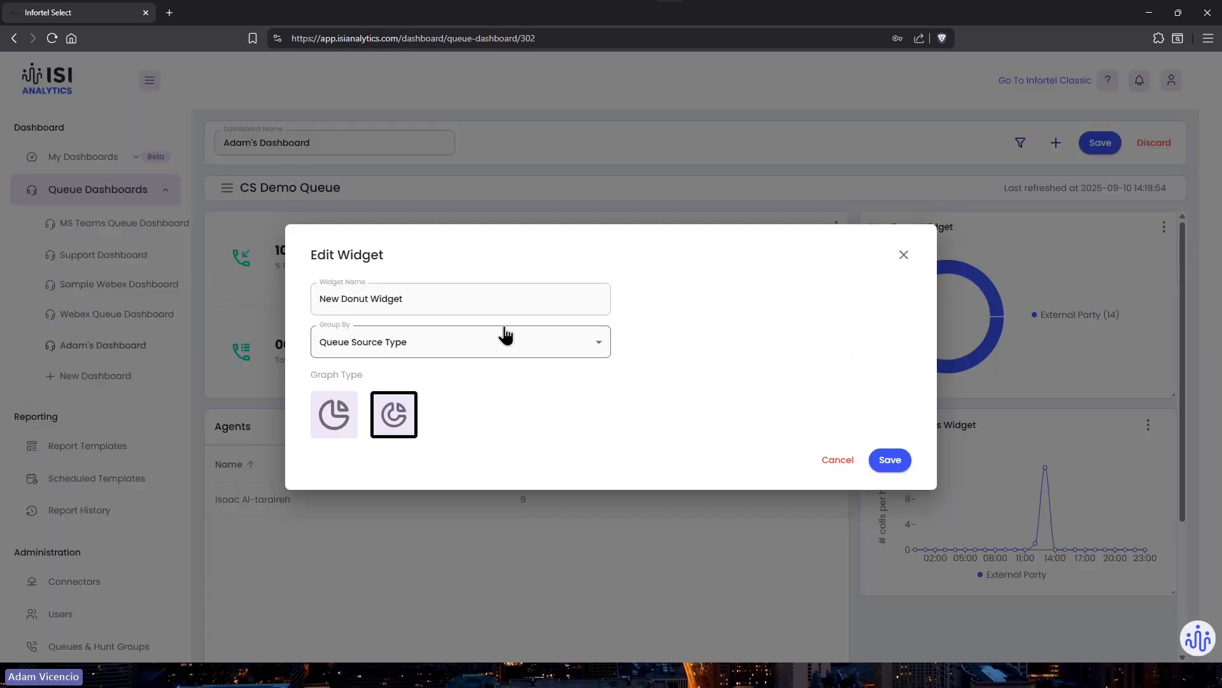
click(503, 343)
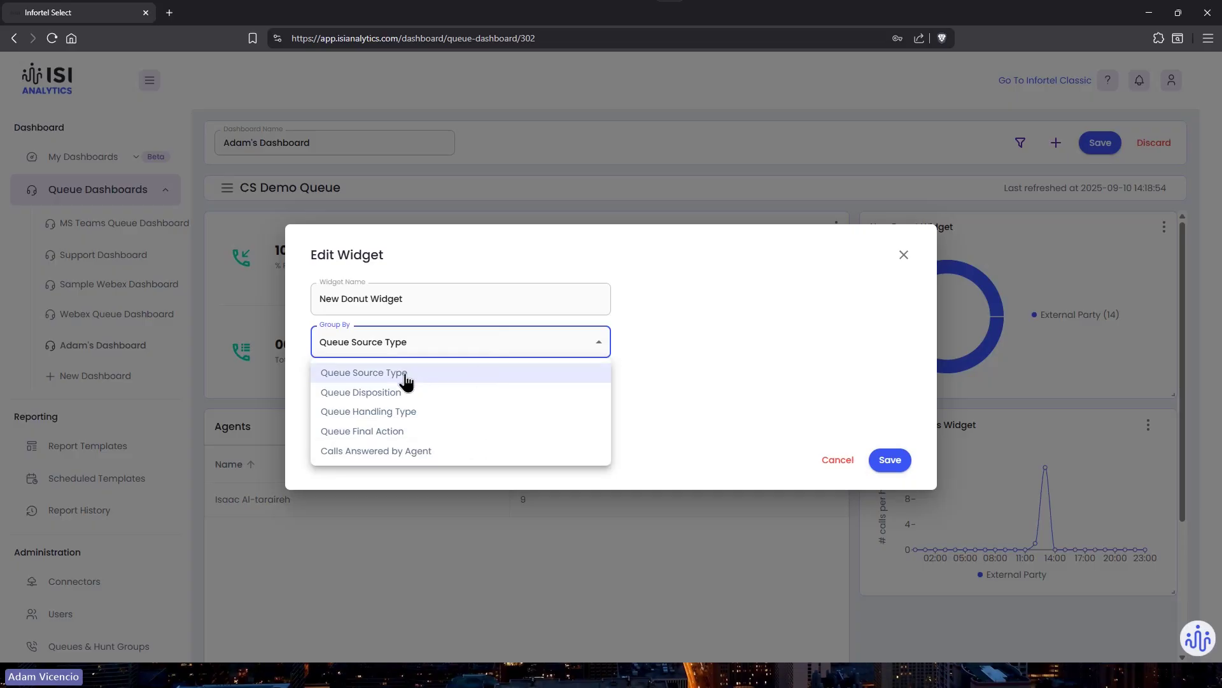
click(717, 319)
click(835, 460)
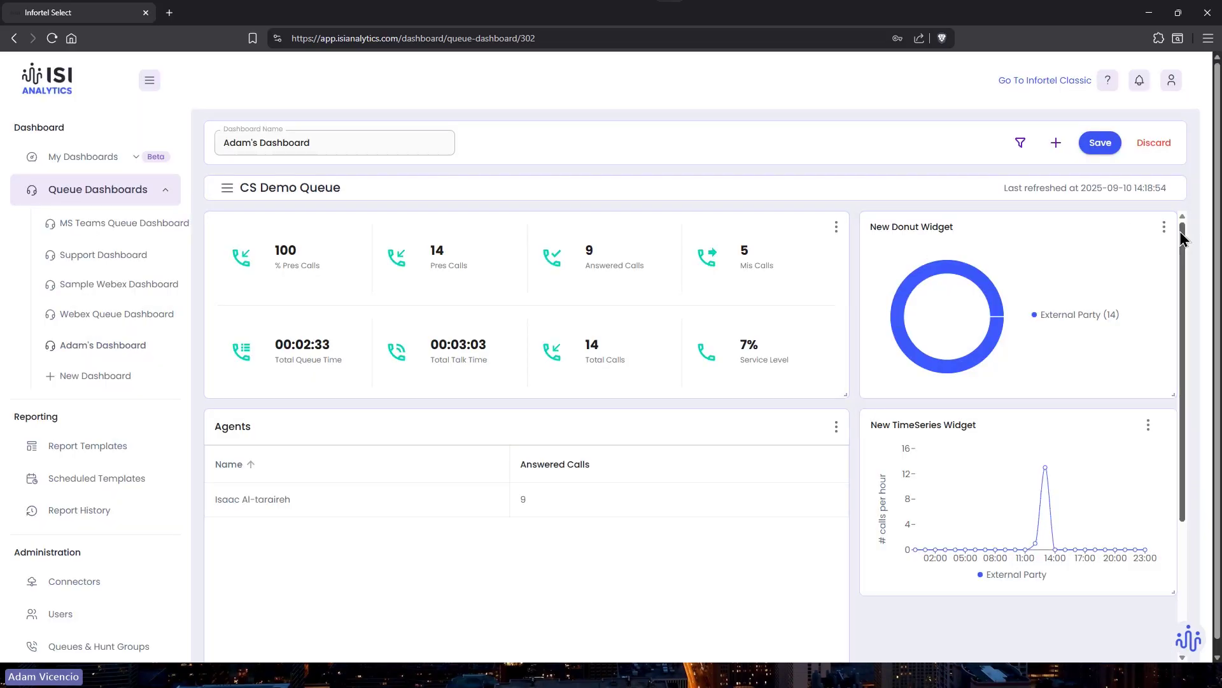
Group the donut widget by Queue Disposition, rename it "Q Disposition", and save the widget.
click(1164, 227)
click(1083, 262)
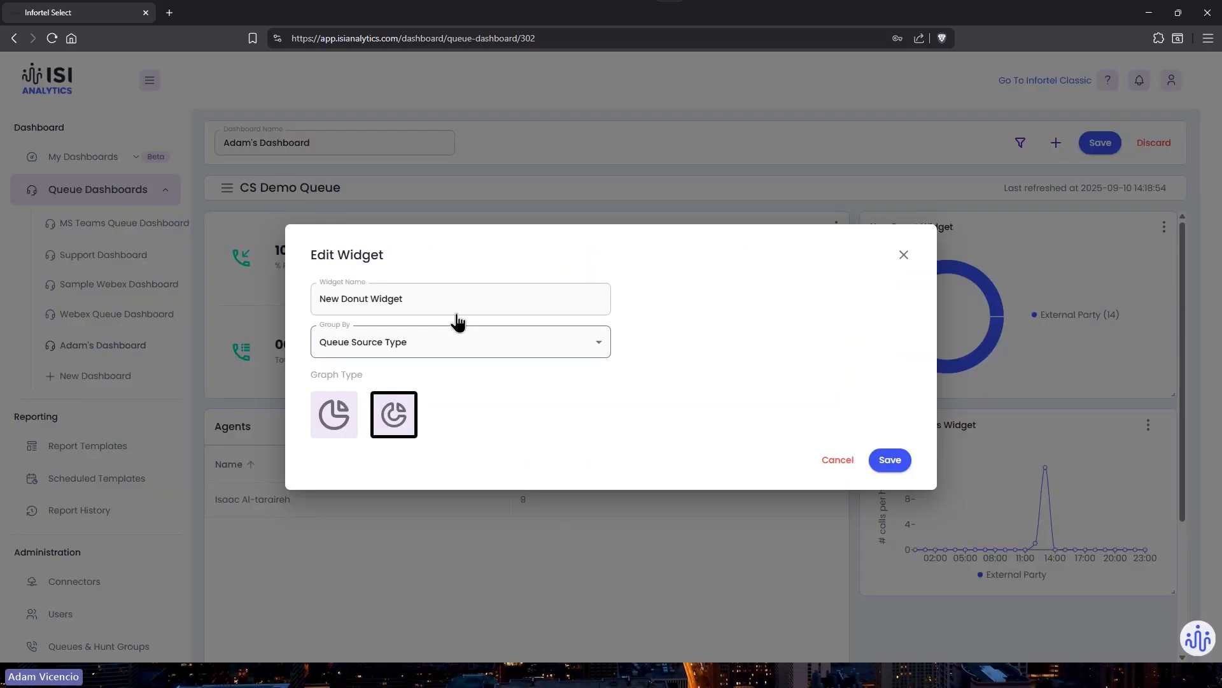
click(423, 344)
click(468, 390)
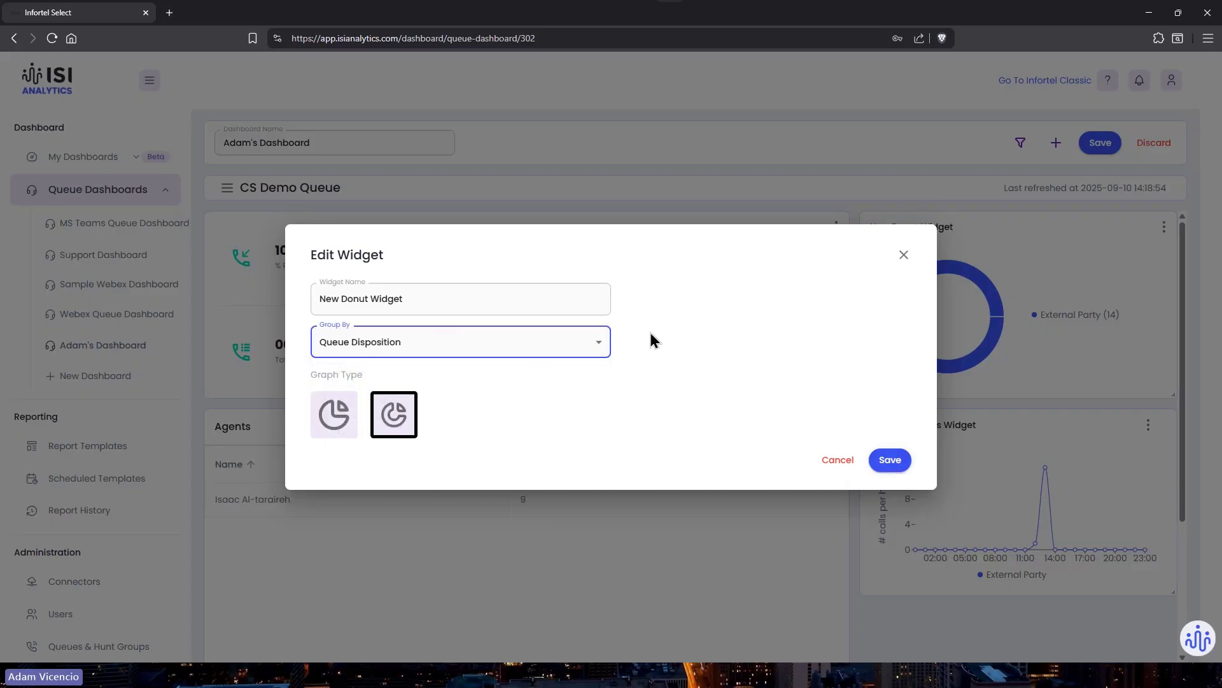
triple_click(529, 293)
text(Q)
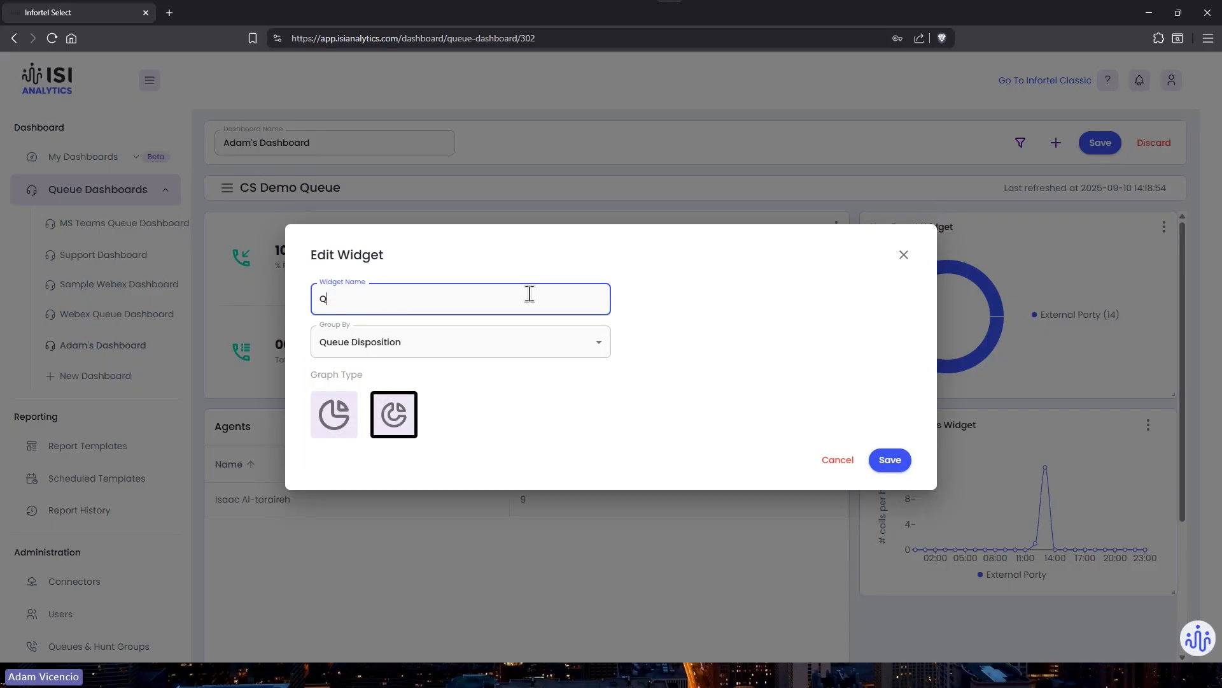
text( Disposition)
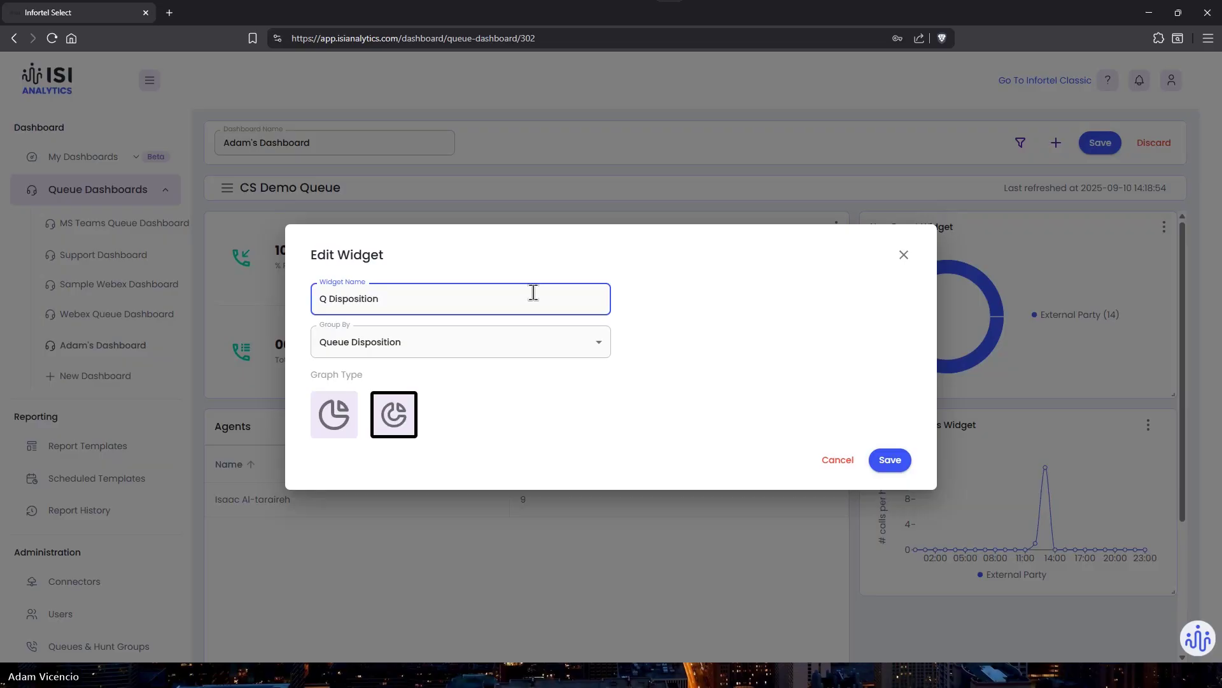
click(881, 460)
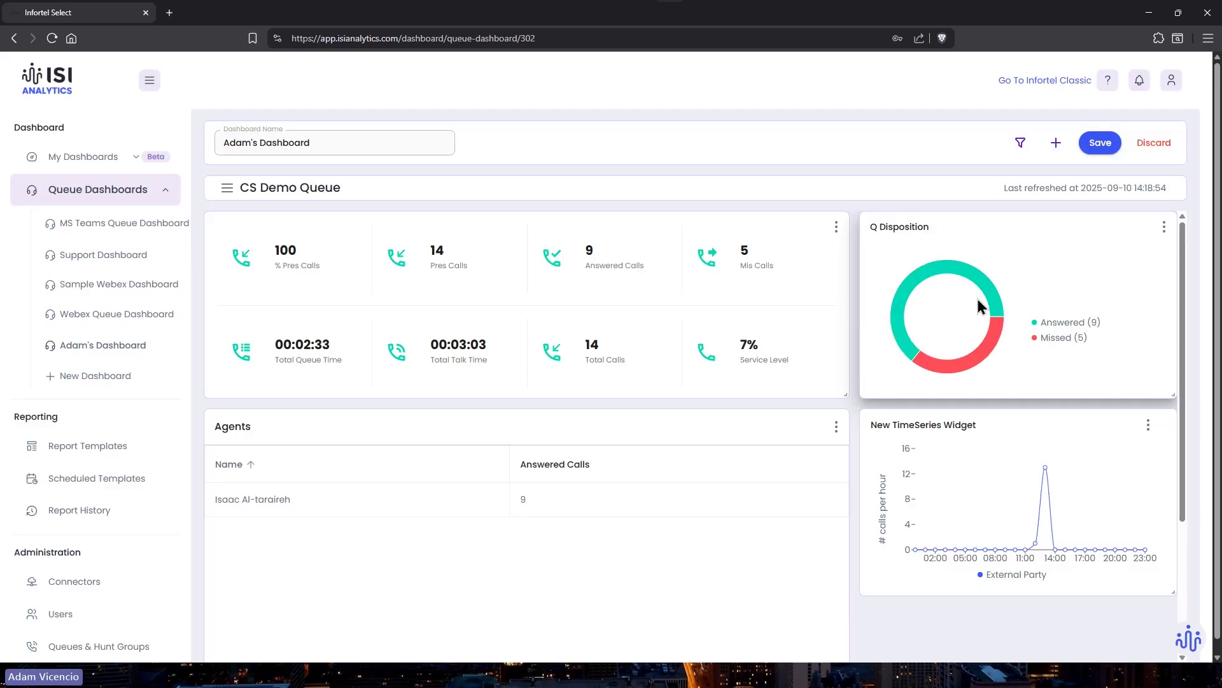
Drill into the answered calls of the Q Disposition donut to view their breakdown, and exit the preview.
mouse_move(965, 283)
click(931, 271)
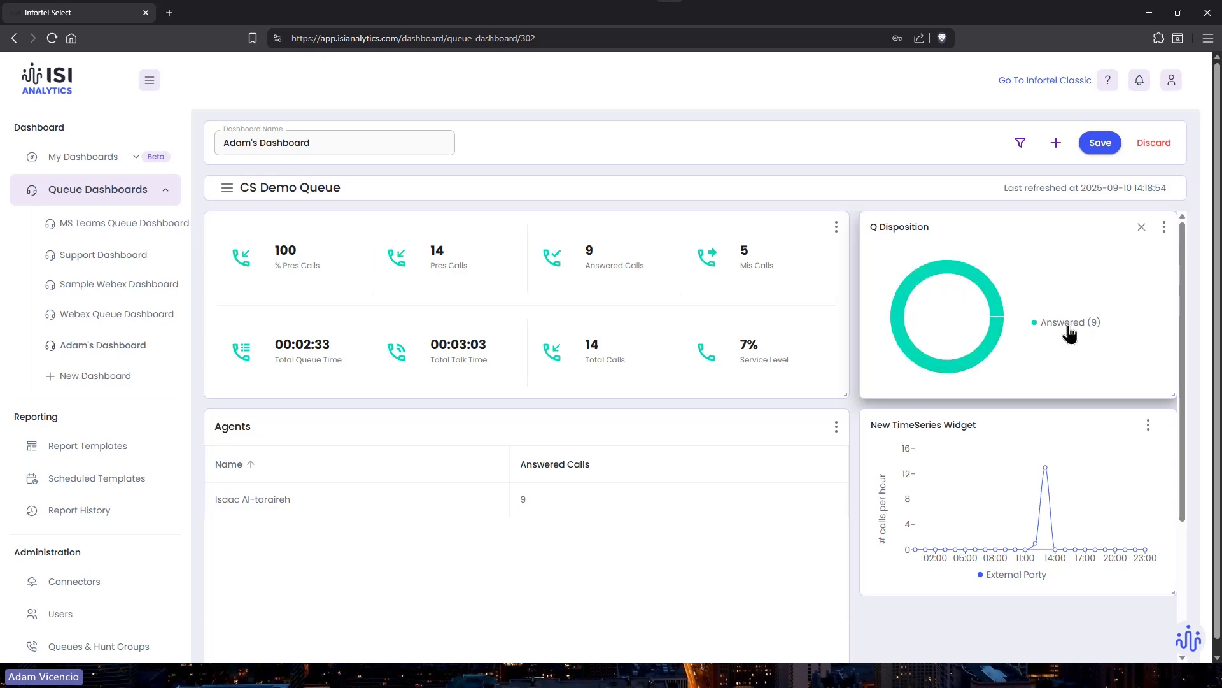
click(965, 274)
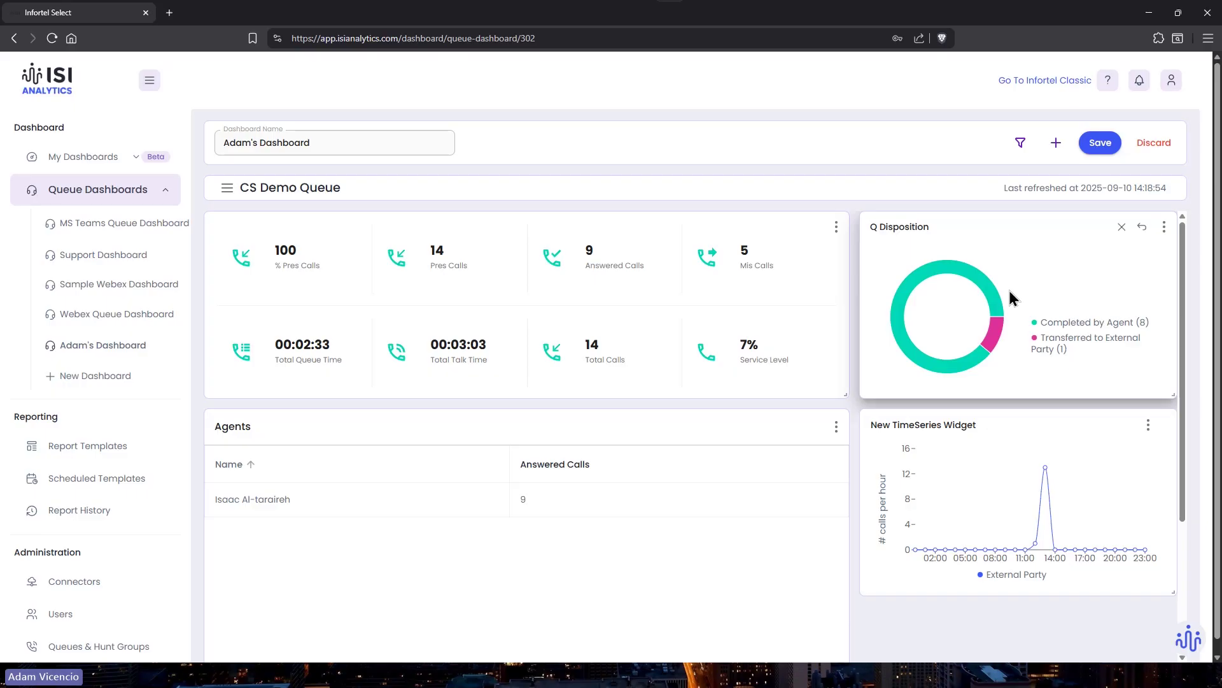
click(973, 277)
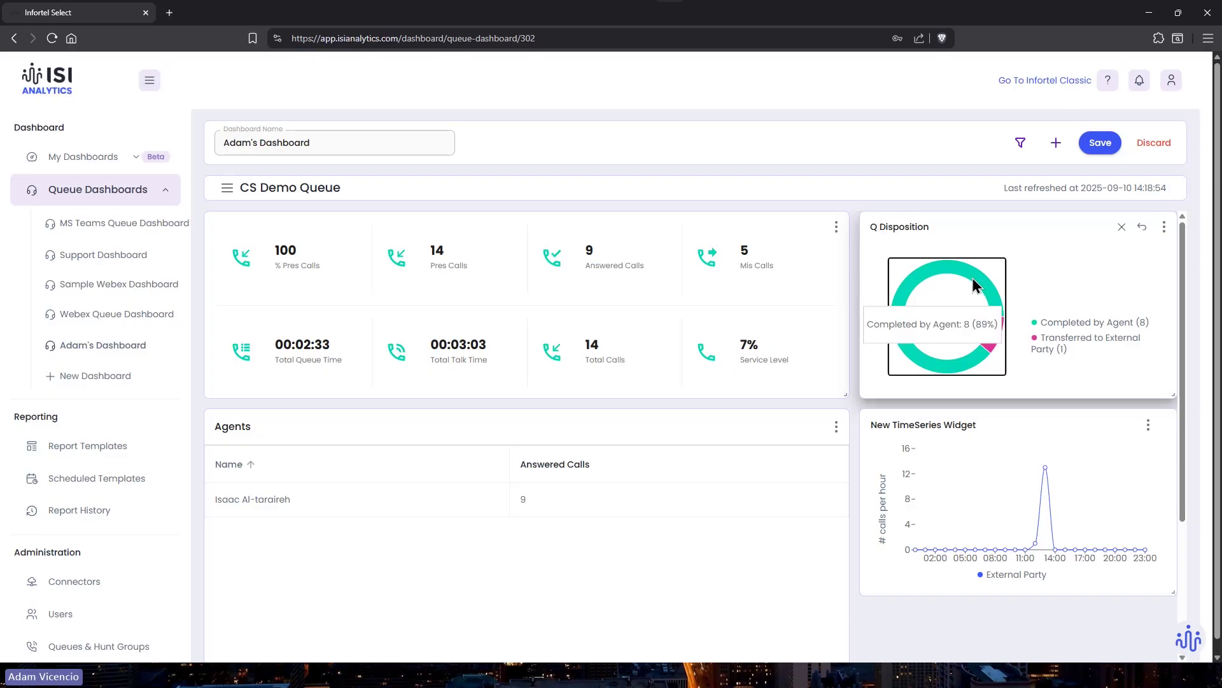
click(1140, 233)
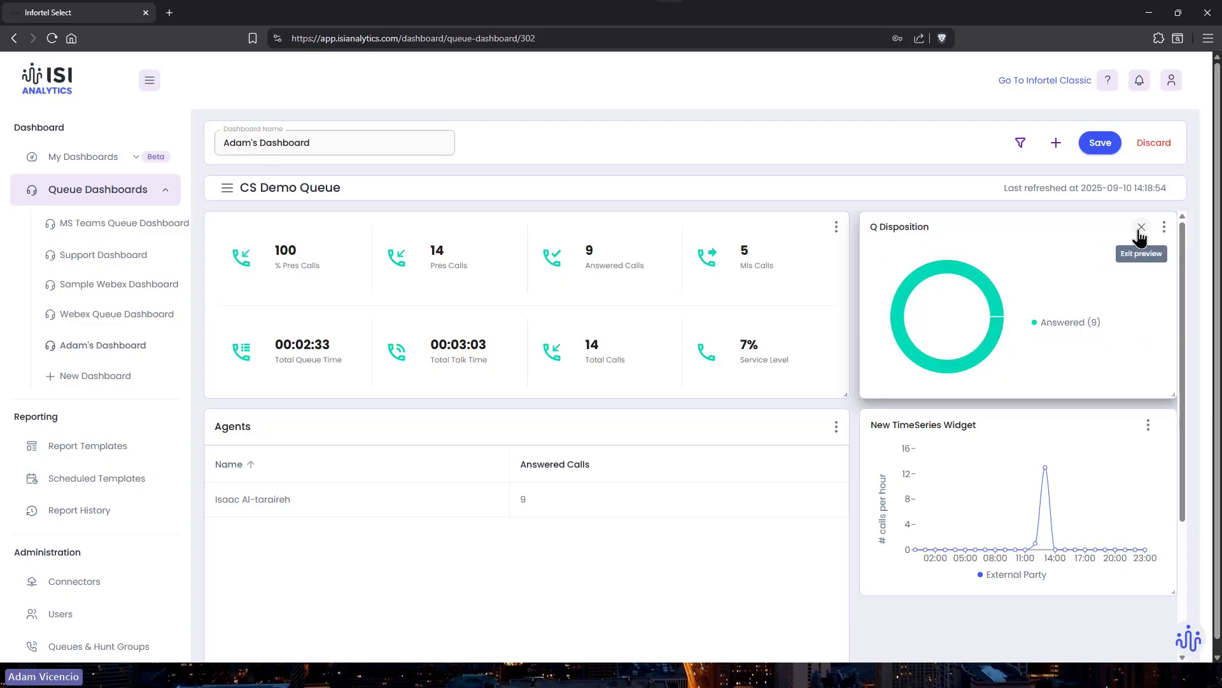
click(1142, 228)
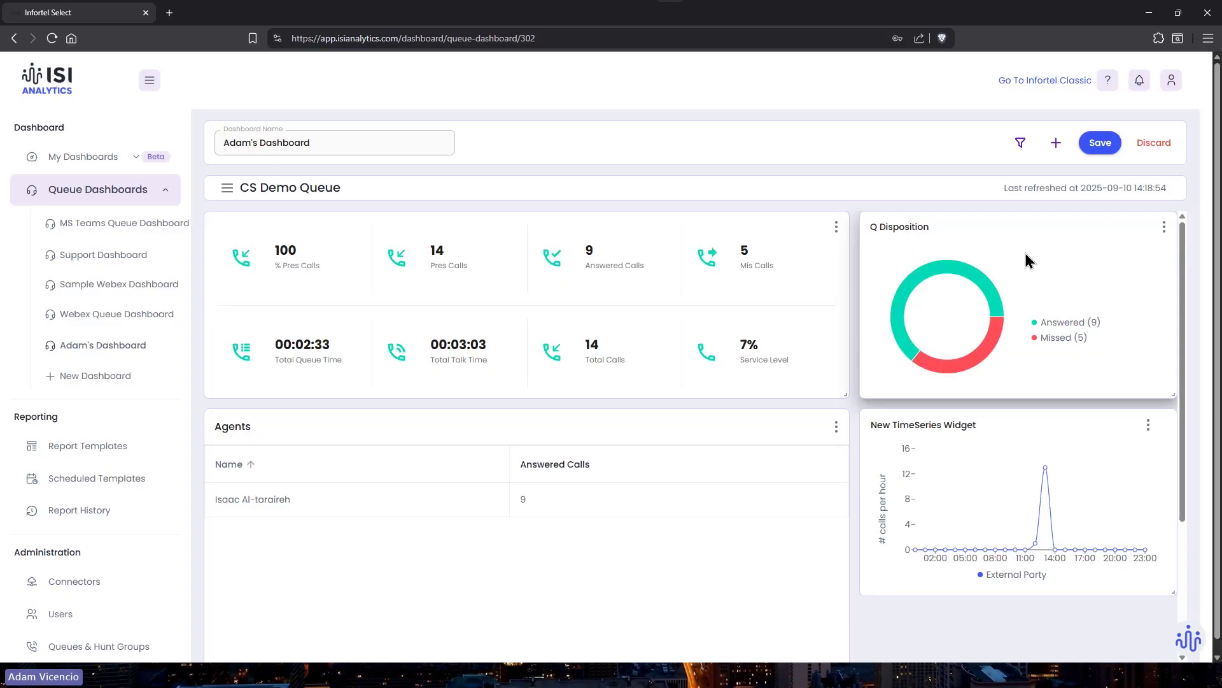
click(1163, 228)
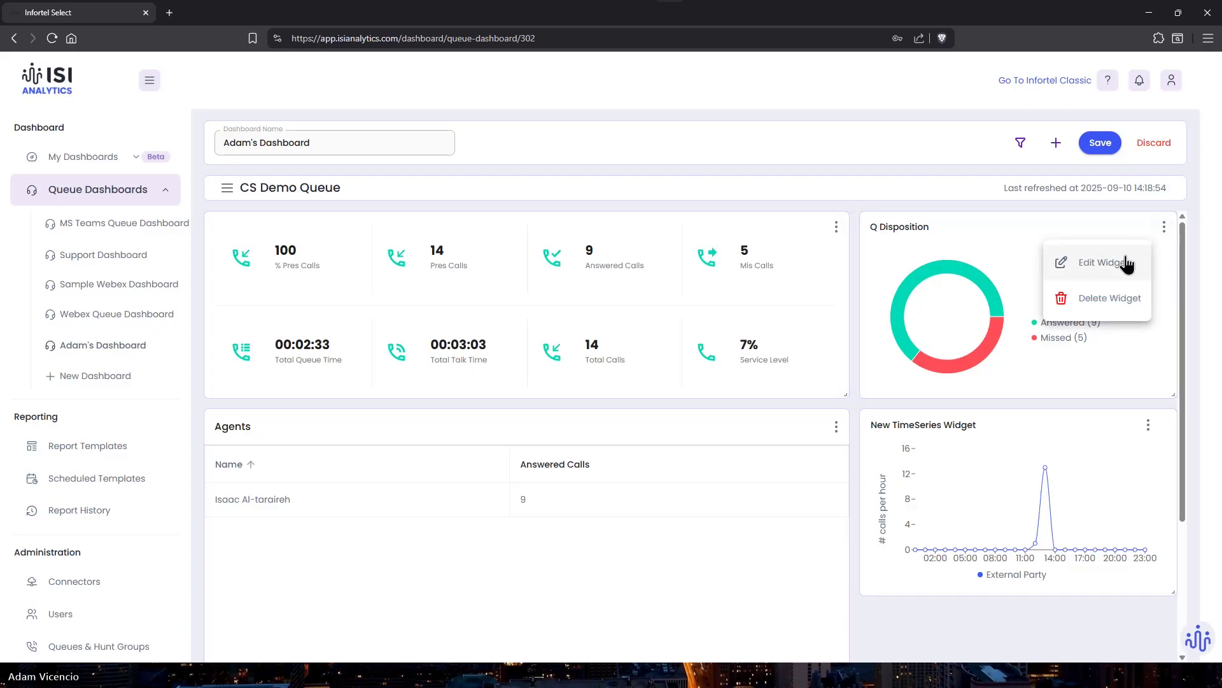
click(948, 272)
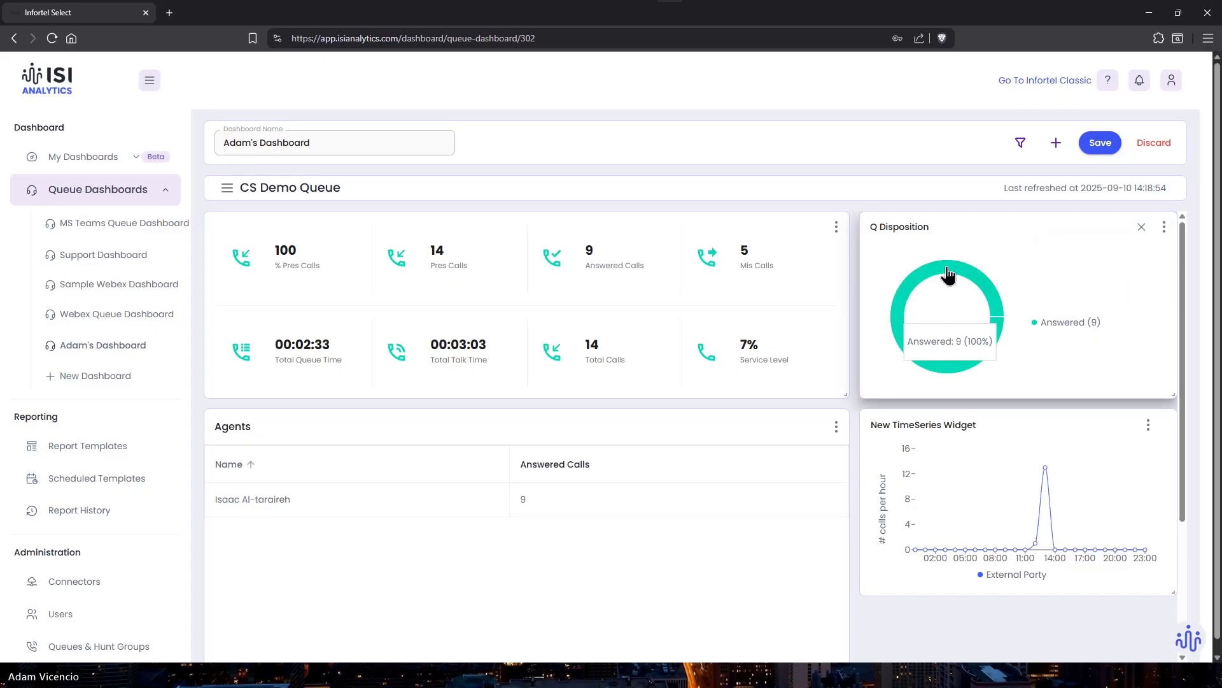
click(1141, 227)
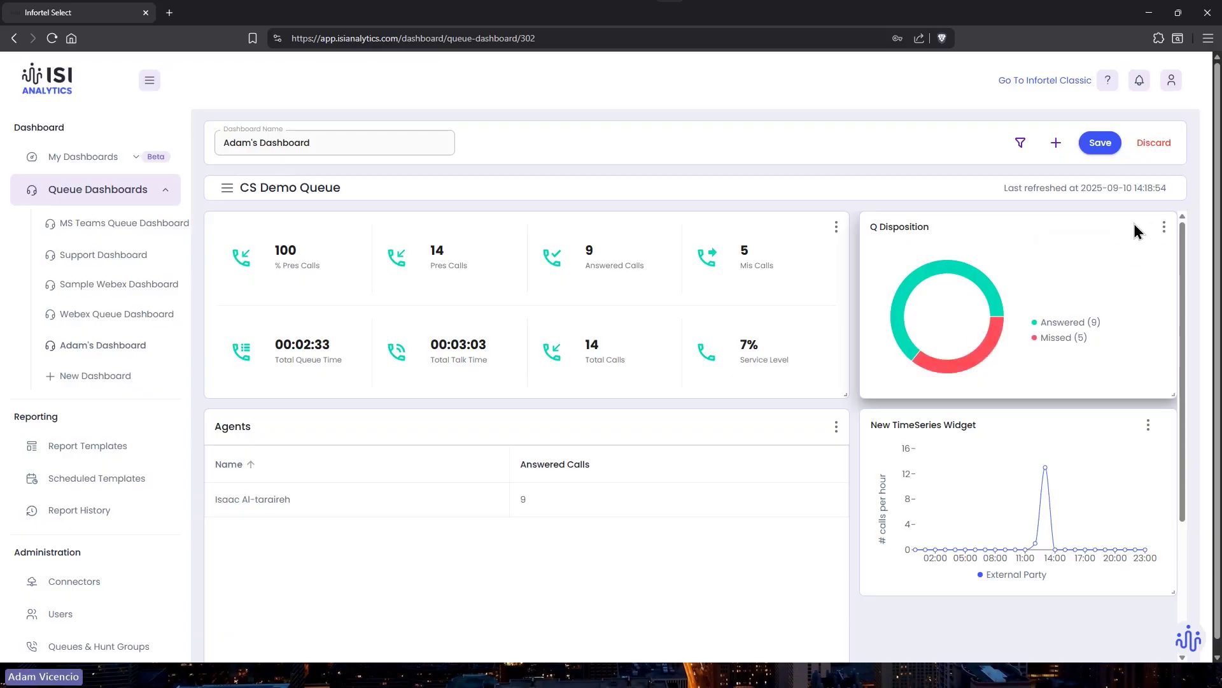
Add another donut widget to the dashboard and place it between the Q Disposition and timeseries widgets.
click(1056, 143)
click(645, 271)
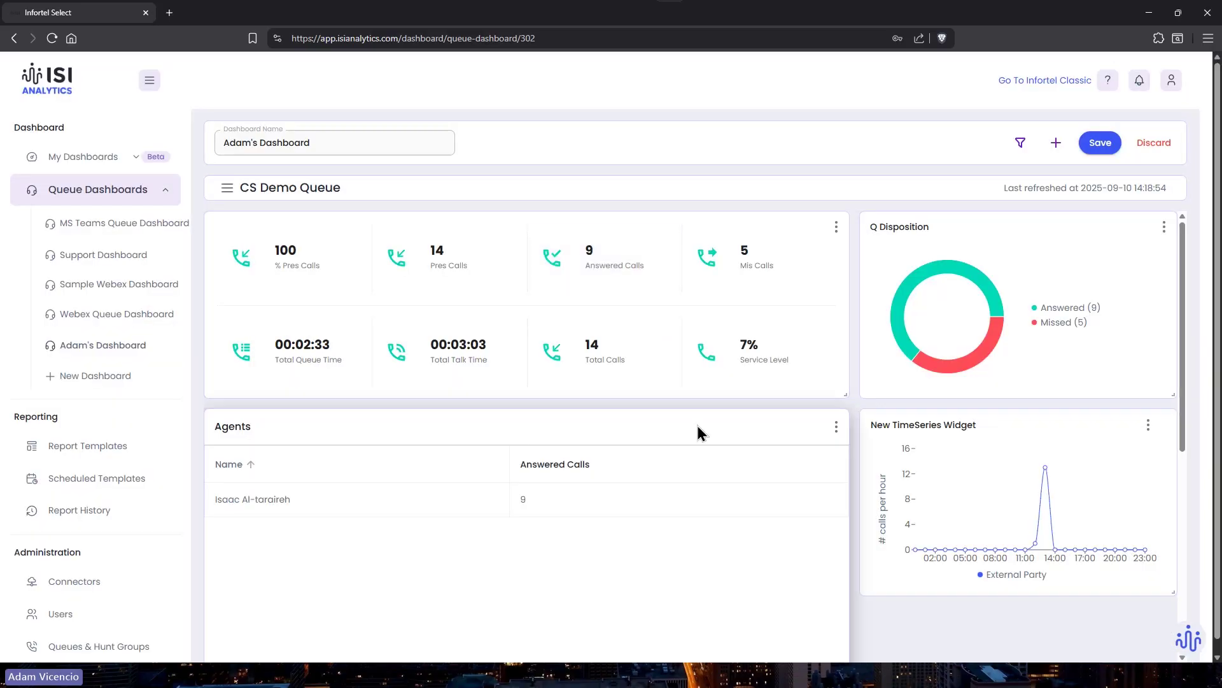
scroll(698, 431, down, 4)
drag(584, 501, 965, 459)
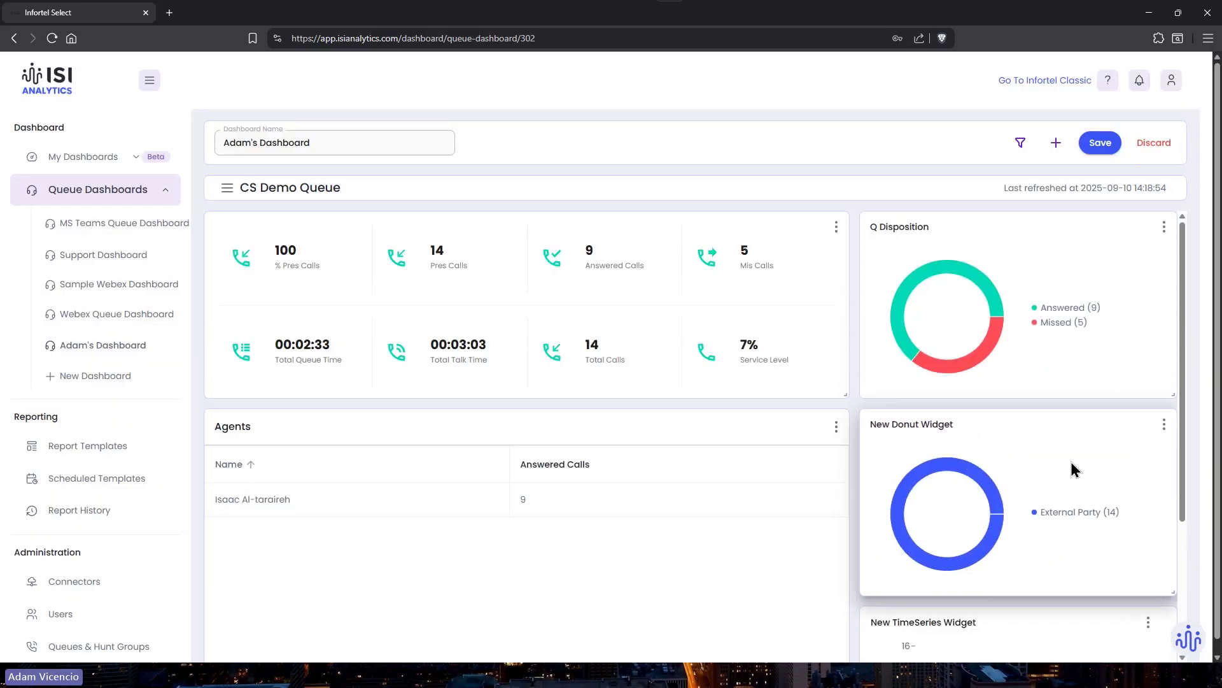
Group the new donut widget by Queue Final Action, rename it "Q Final Action", and save the widget.
click(1165, 424)
click(1101, 470)
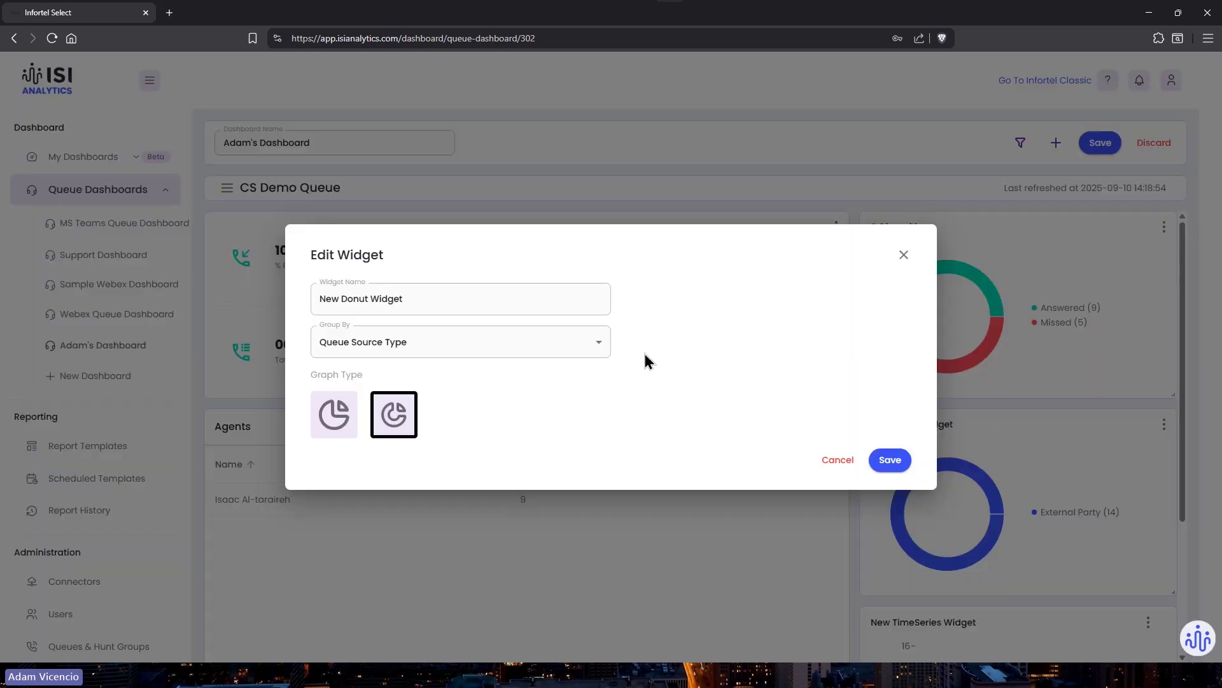
click(505, 338)
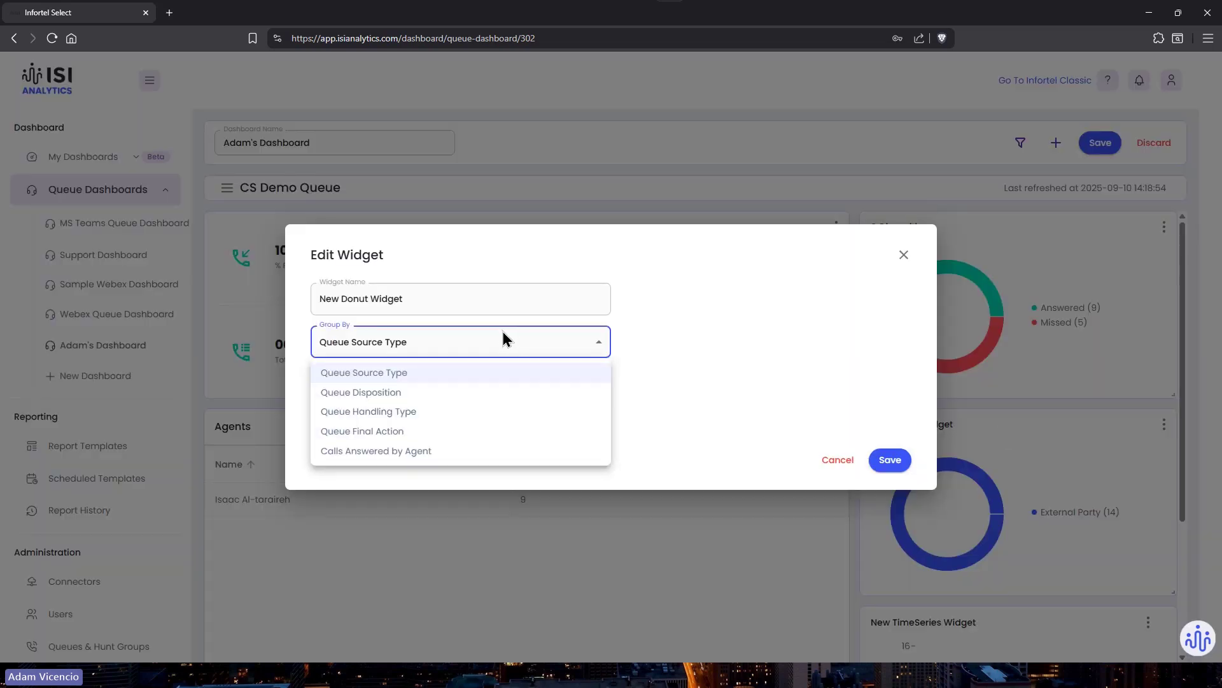
click(453, 431)
triple_click(402, 292)
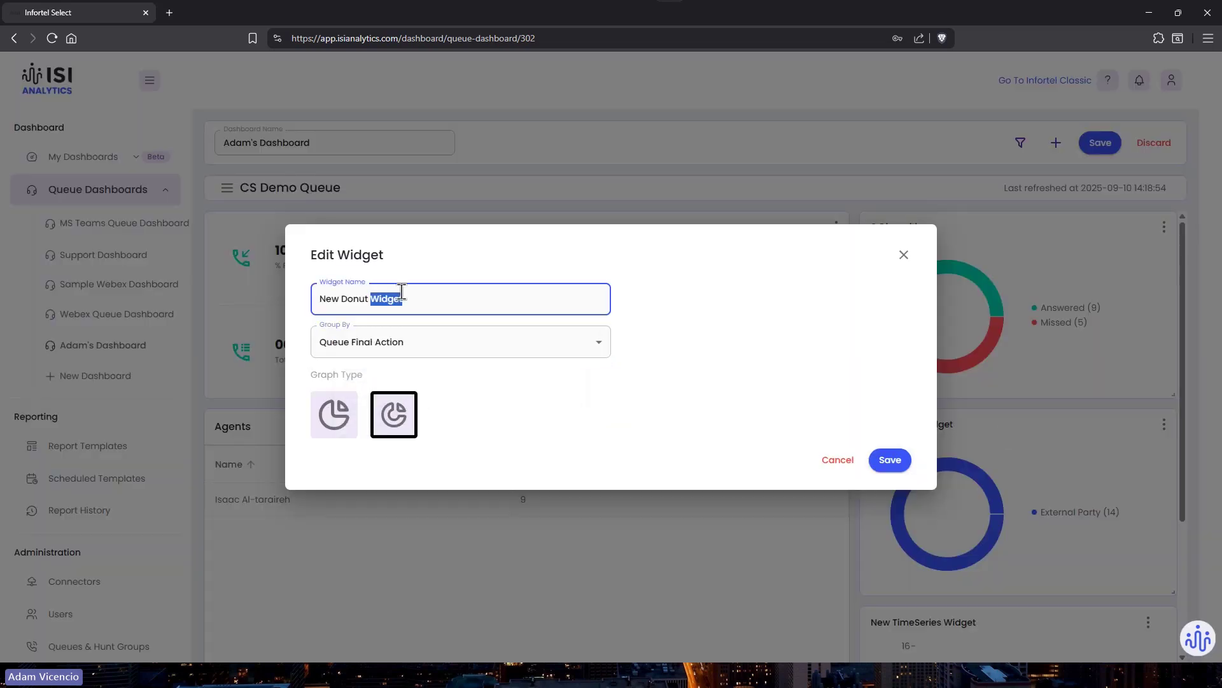
text(Q Fon)
text(na)
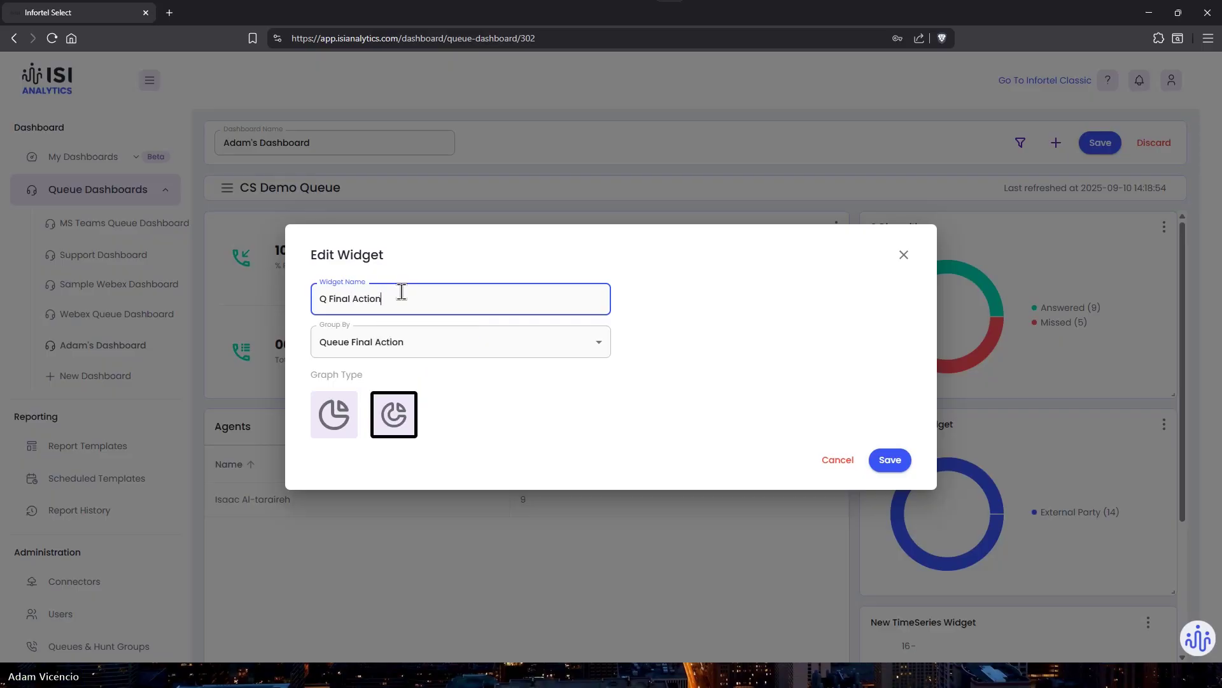
click(890, 460)
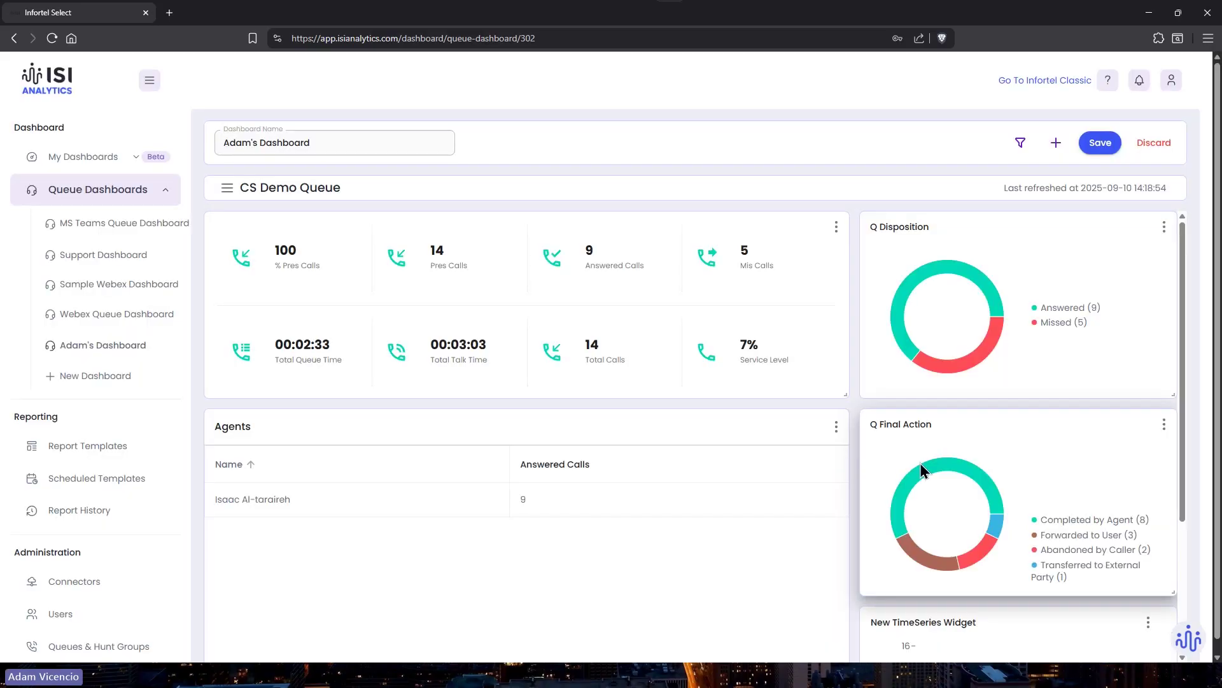
Move the timeseries widget above the Q Disposition donut, beside the metrics widget.
scroll(986, 484, down, 1)
scroll(1037, 433, up, 1)
mouse_move(988, 484)
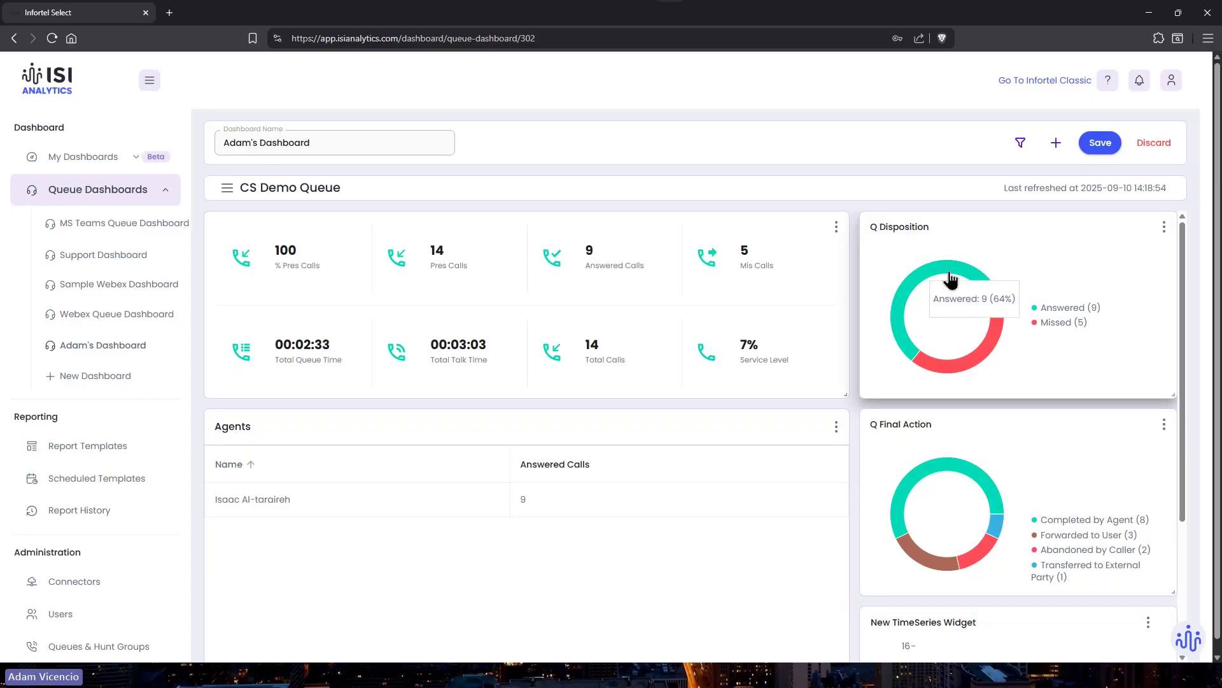
scroll(944, 449, down, 1)
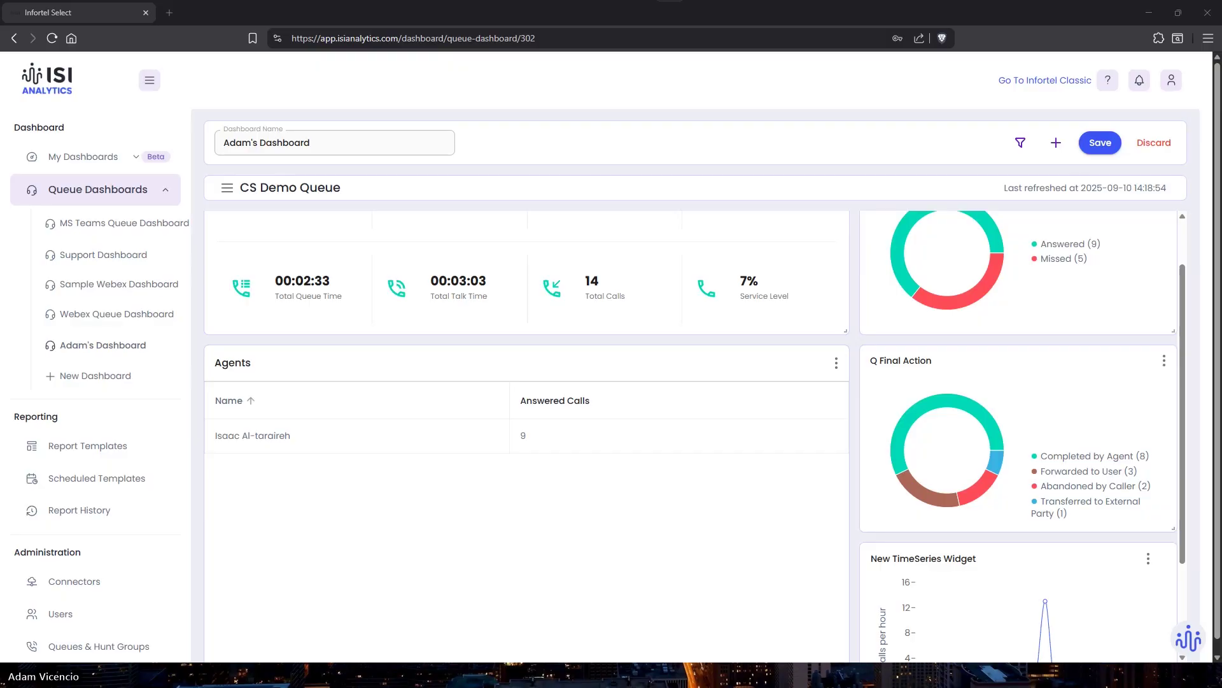
scroll(757, 465, down, 2)
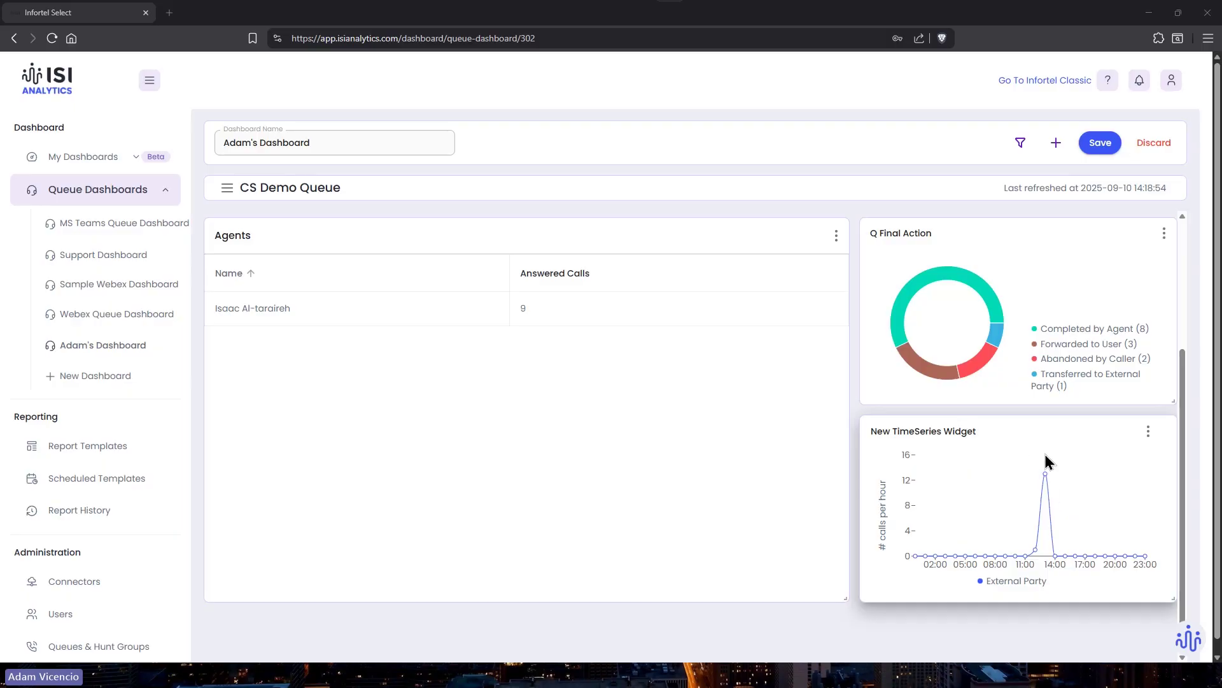
scroll(1038, 474, up, 3)
drag(982, 560, 978, 252)
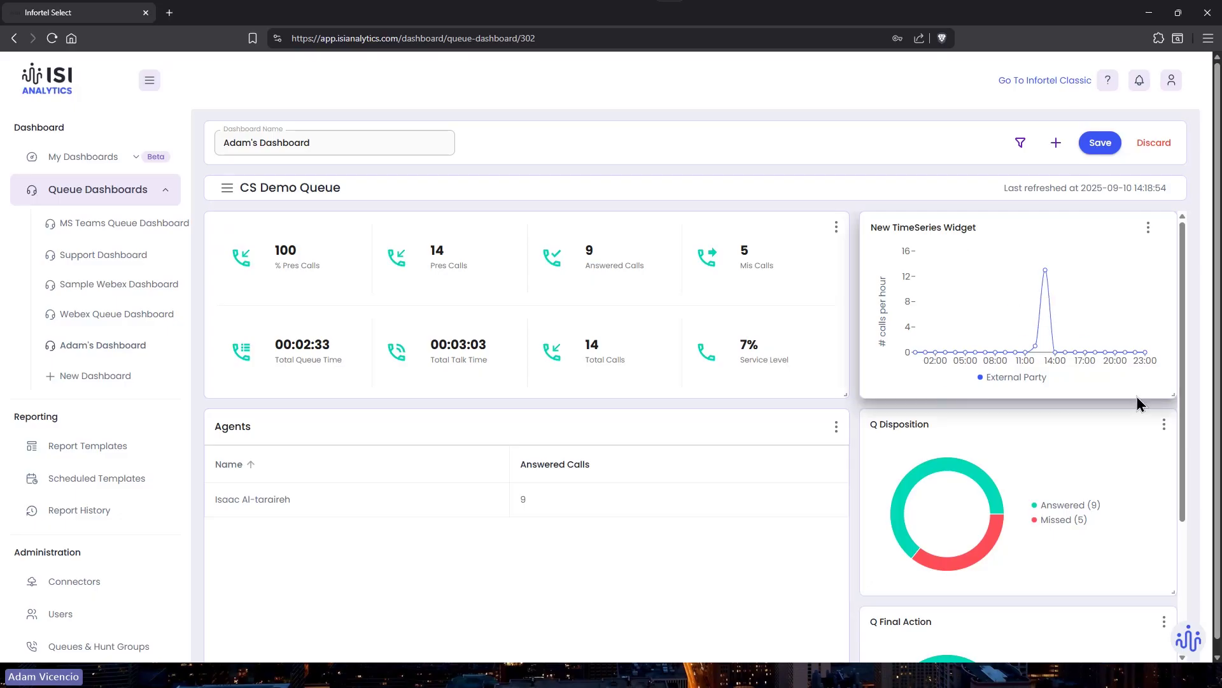
scroll(821, 433, down, 1)
scroll(823, 522, down, 2)
scroll(796, 477, up, 3)
scroll(624, 344, down, 1)
scroll(505, 295, up, 1)
scroll(506, 295, down, 1)
scroll(510, 295, up, 1)
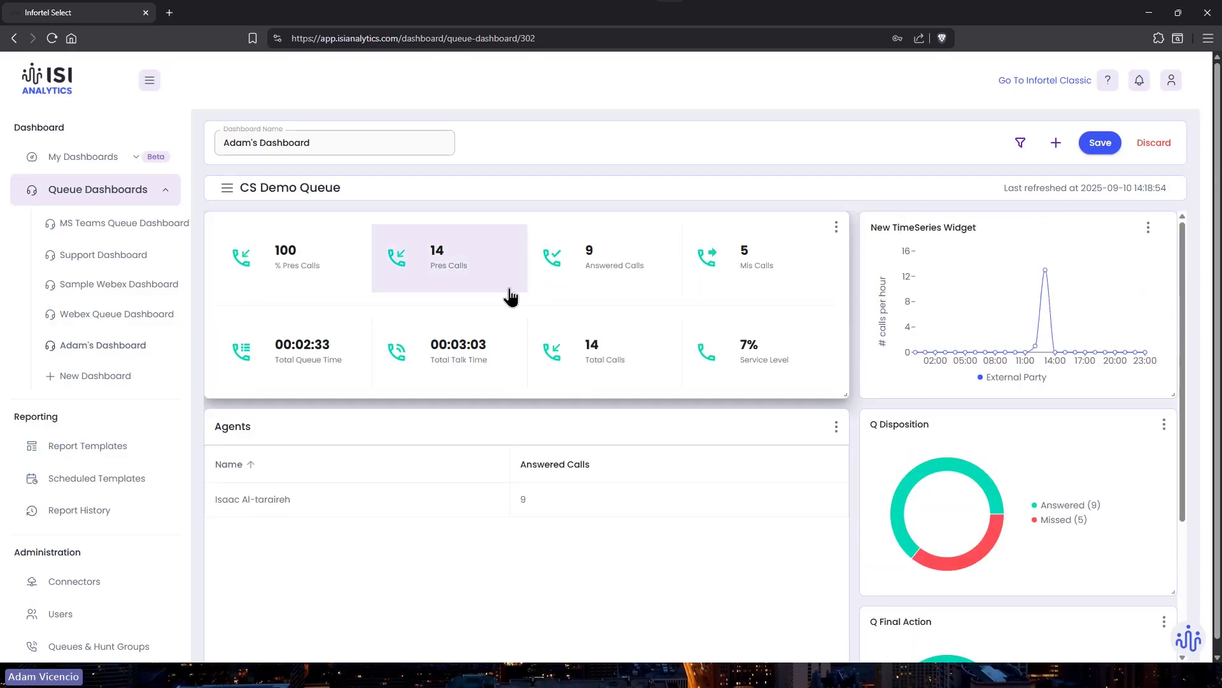
Set the metrics widget's maximum metrics per row to 3 and save the widget.
click(836, 228)
click(781, 267)
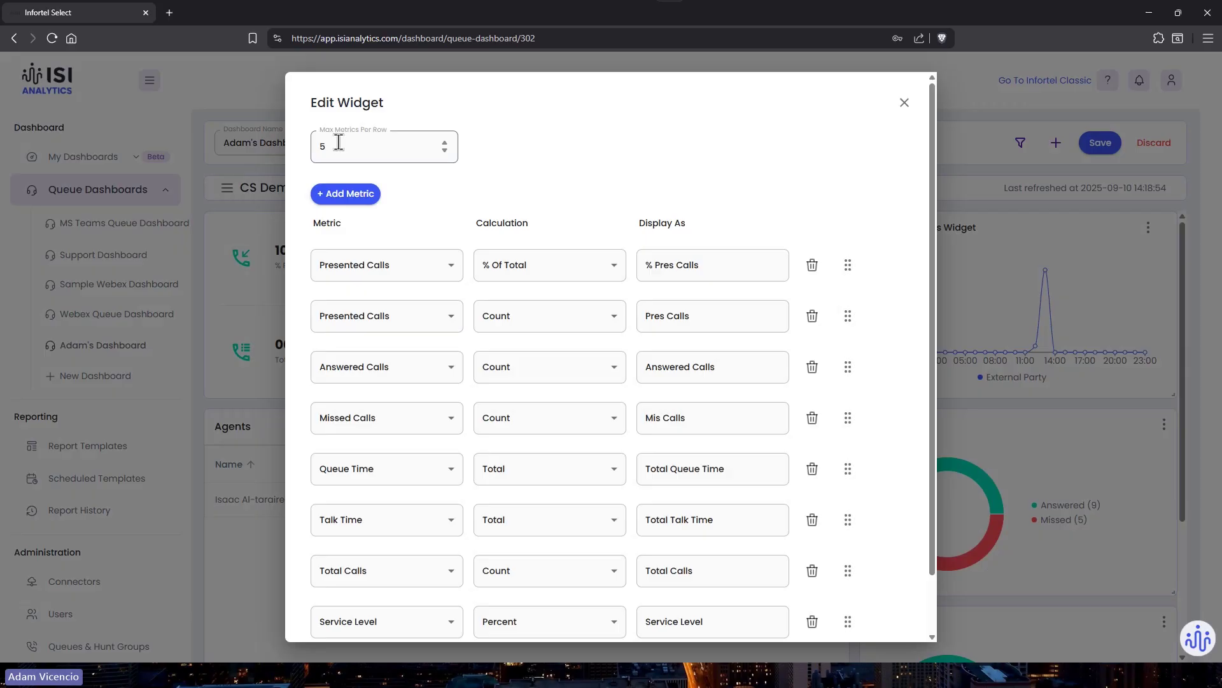
drag(339, 147, 299, 154)
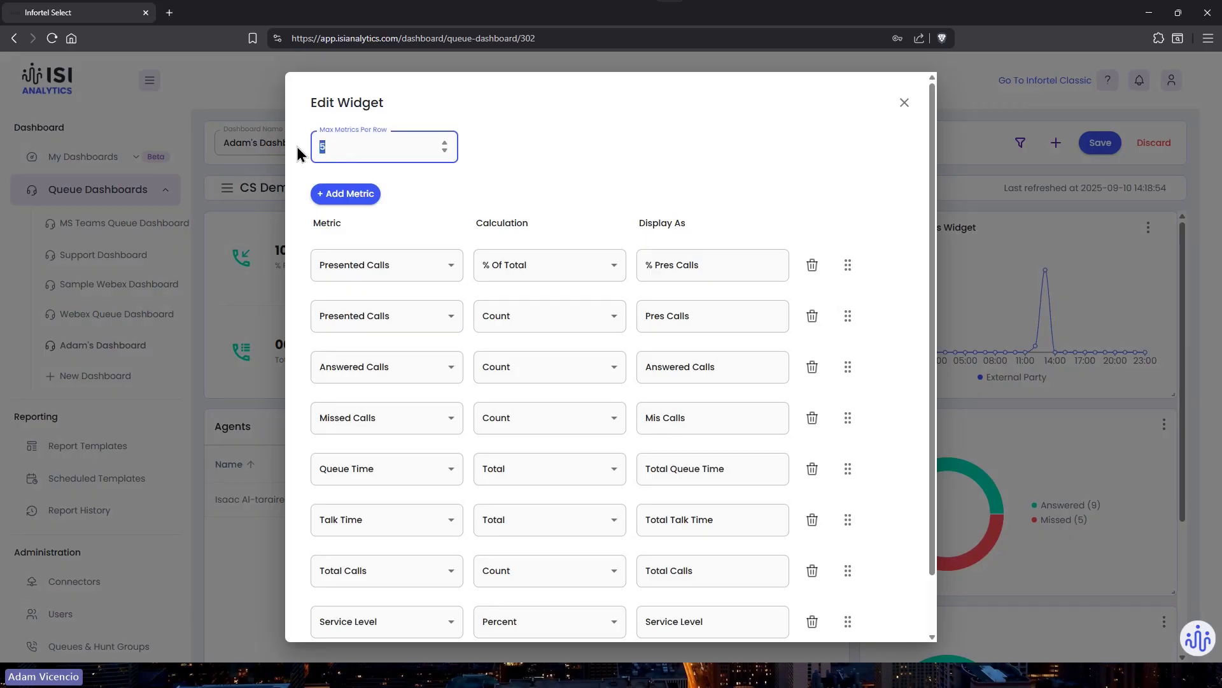
scroll(554, 458, down, 2)
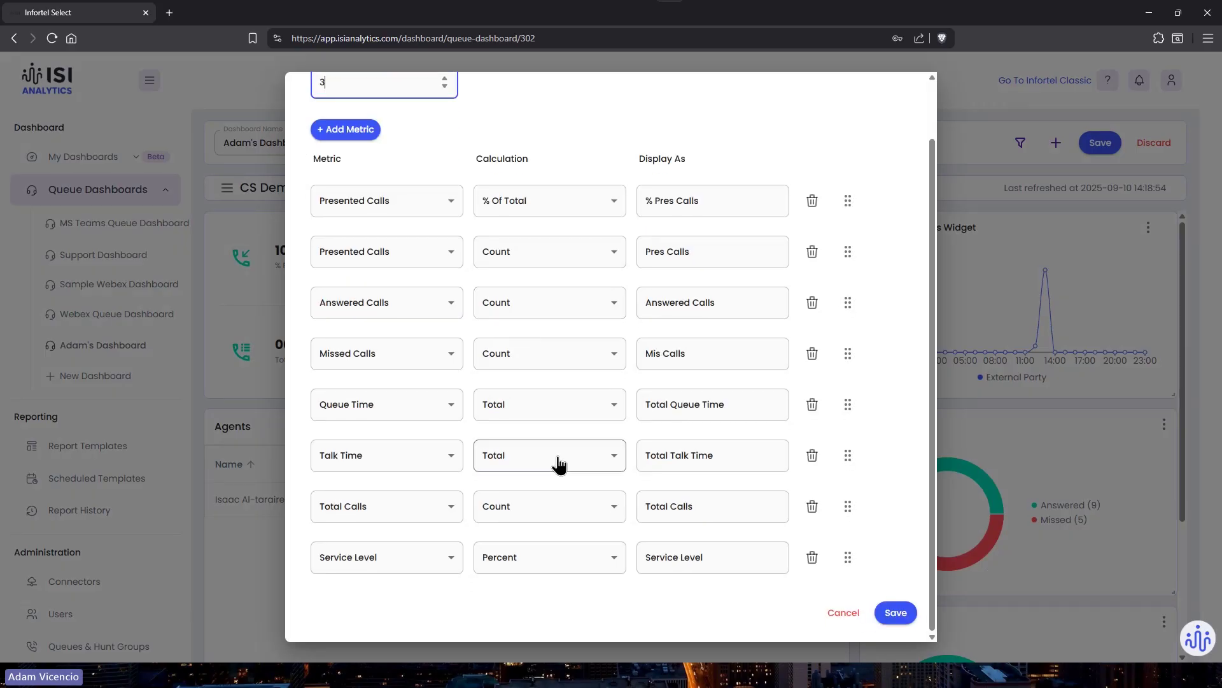
click(902, 615)
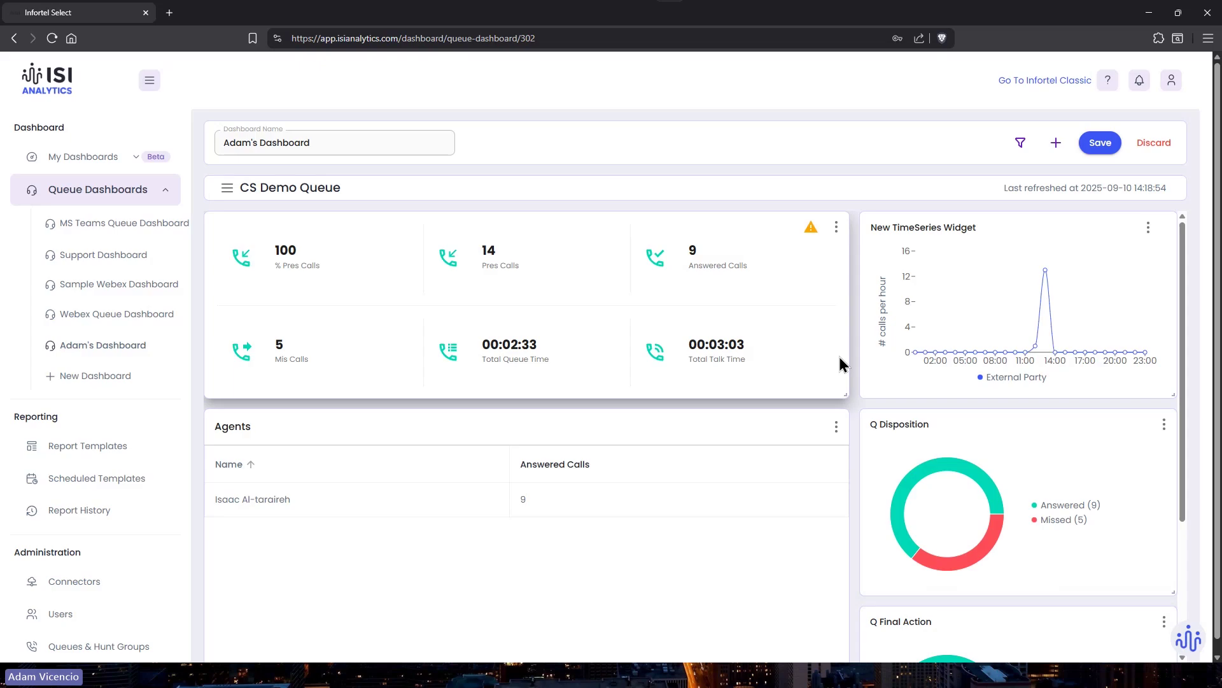
Make the metrics widget narrower and taller to fit all its metrics, and enlarge the timeseries widget to fill the space beside it.
drag(840, 393, 605, 445)
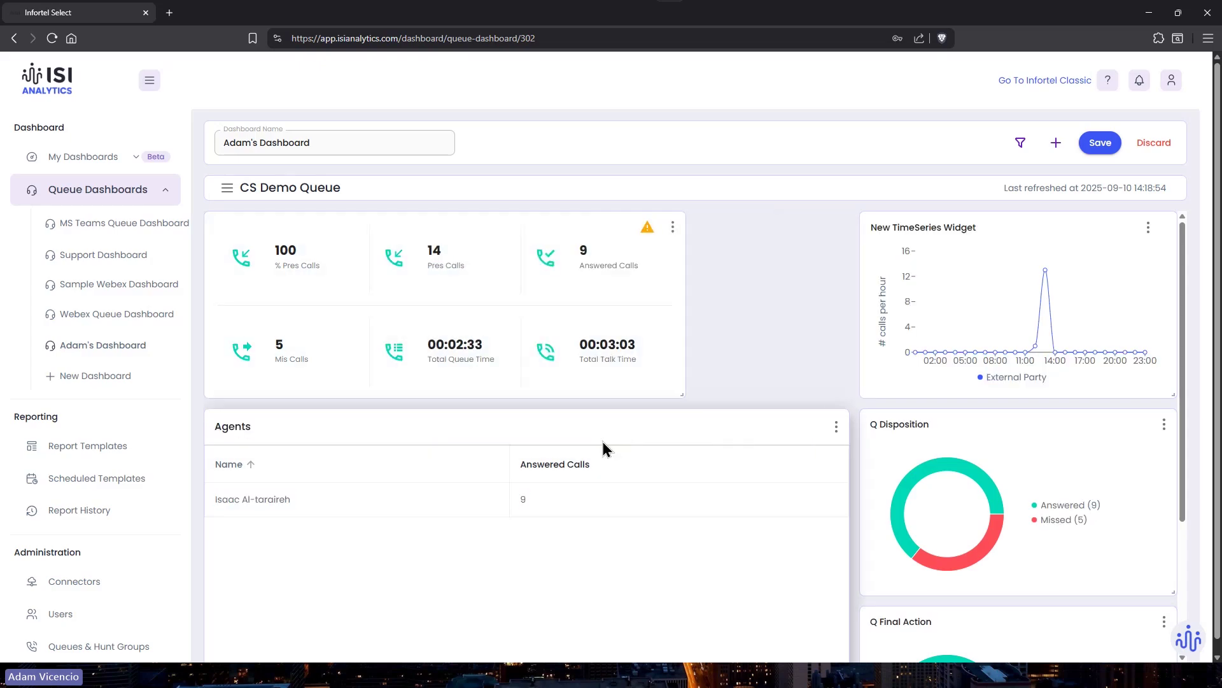
drag(680, 394, 682, 487)
drag(881, 317, 951, 227)
drag(1027, 235, 879, 245)
drag(1004, 397, 1165, 496)
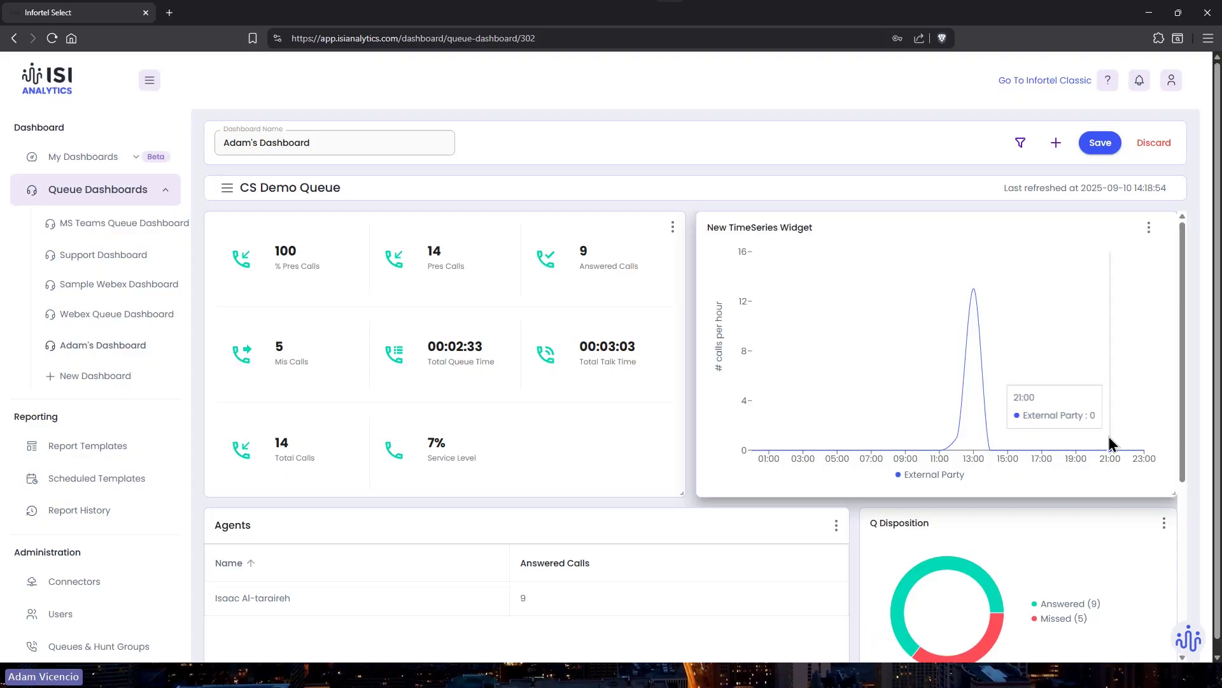
Open the new timeseries widget's settings and keep Hours as its time grouping and Queue Call Counts as its type.
click(1151, 230)
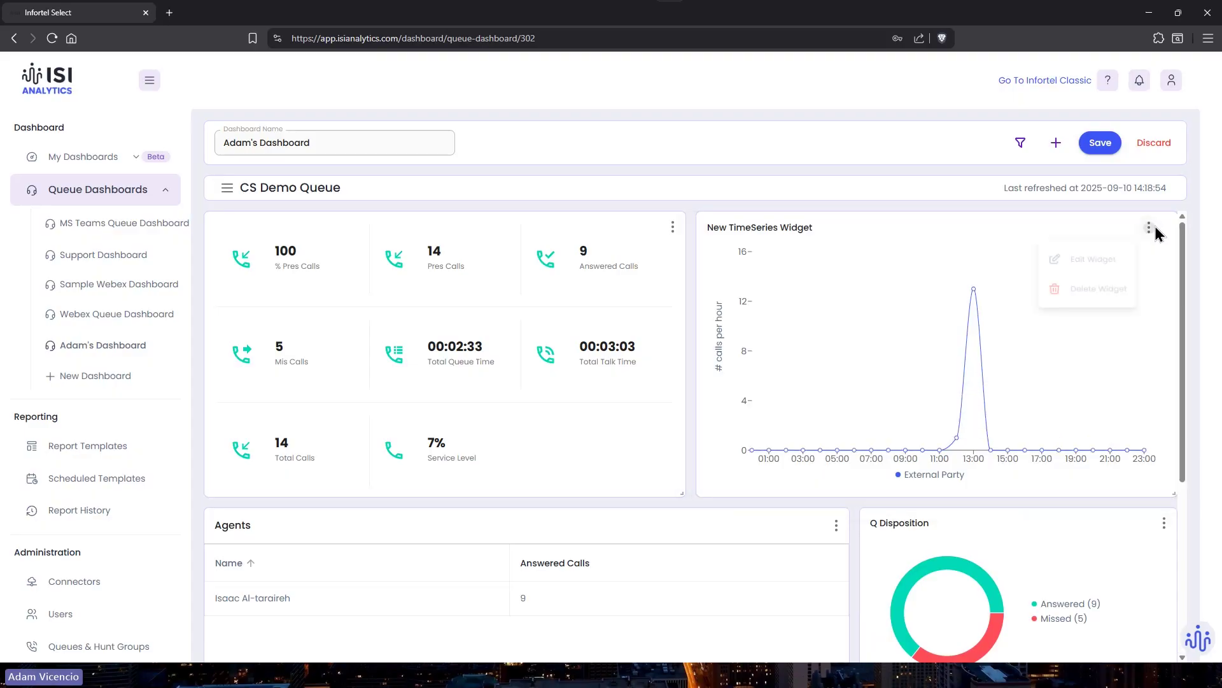
click(1099, 271)
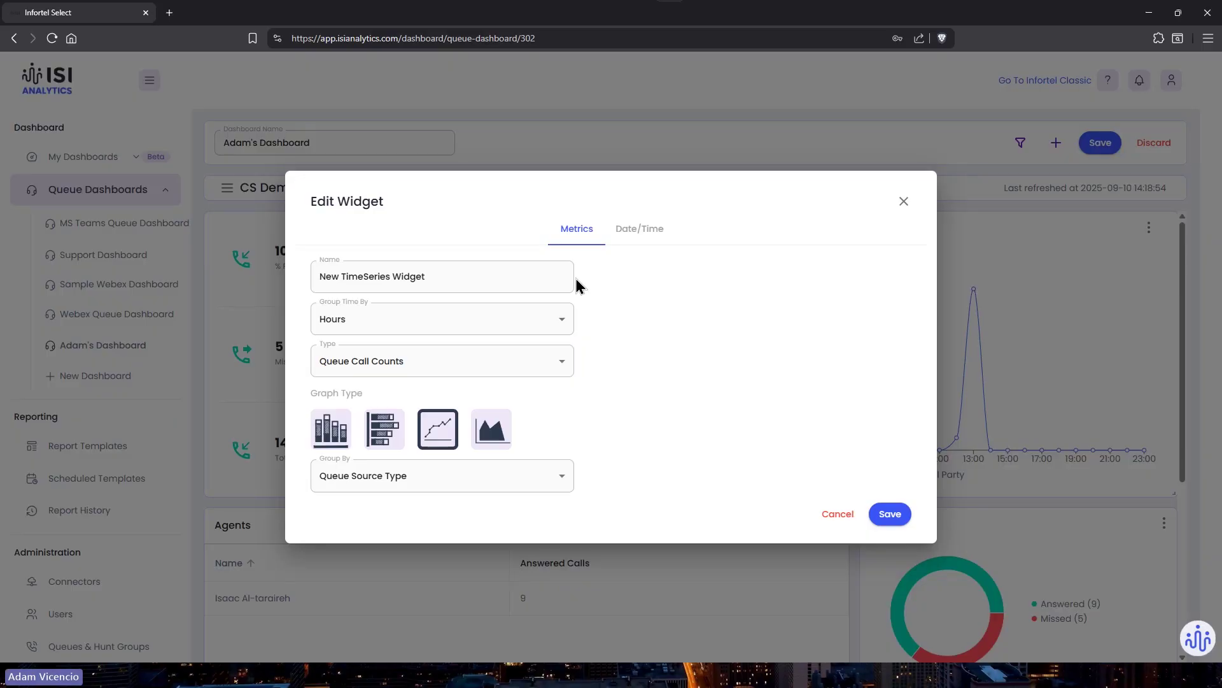
click(459, 321)
click(456, 320)
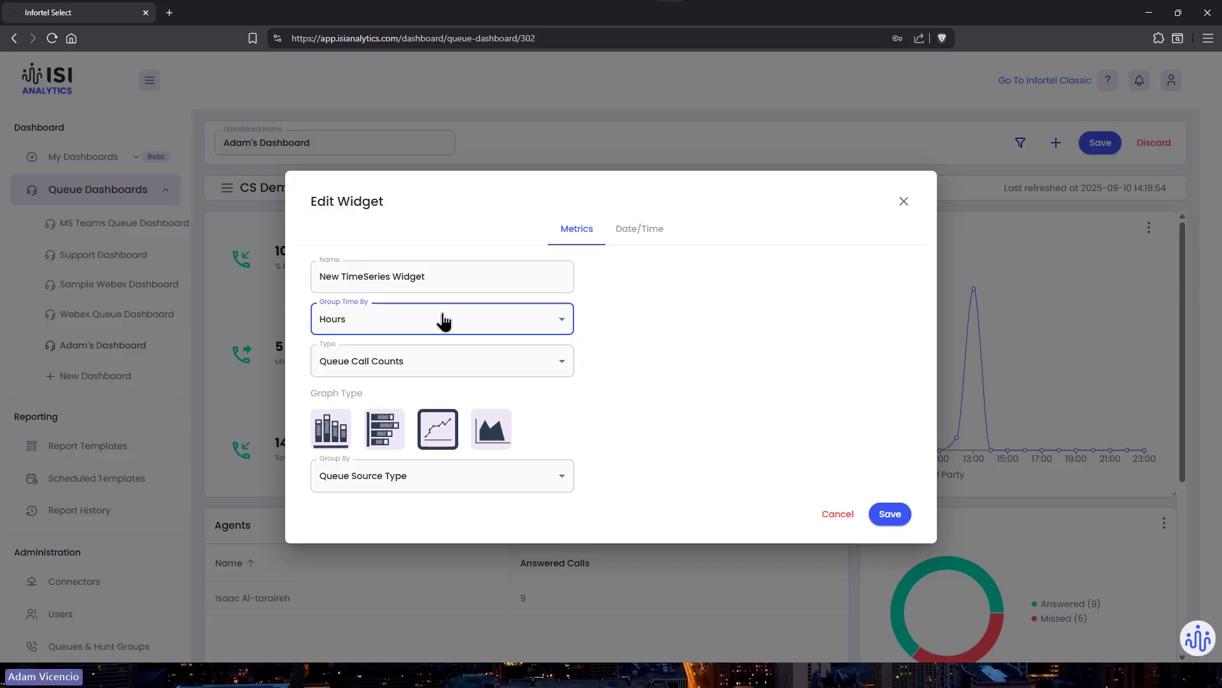
click(386, 331)
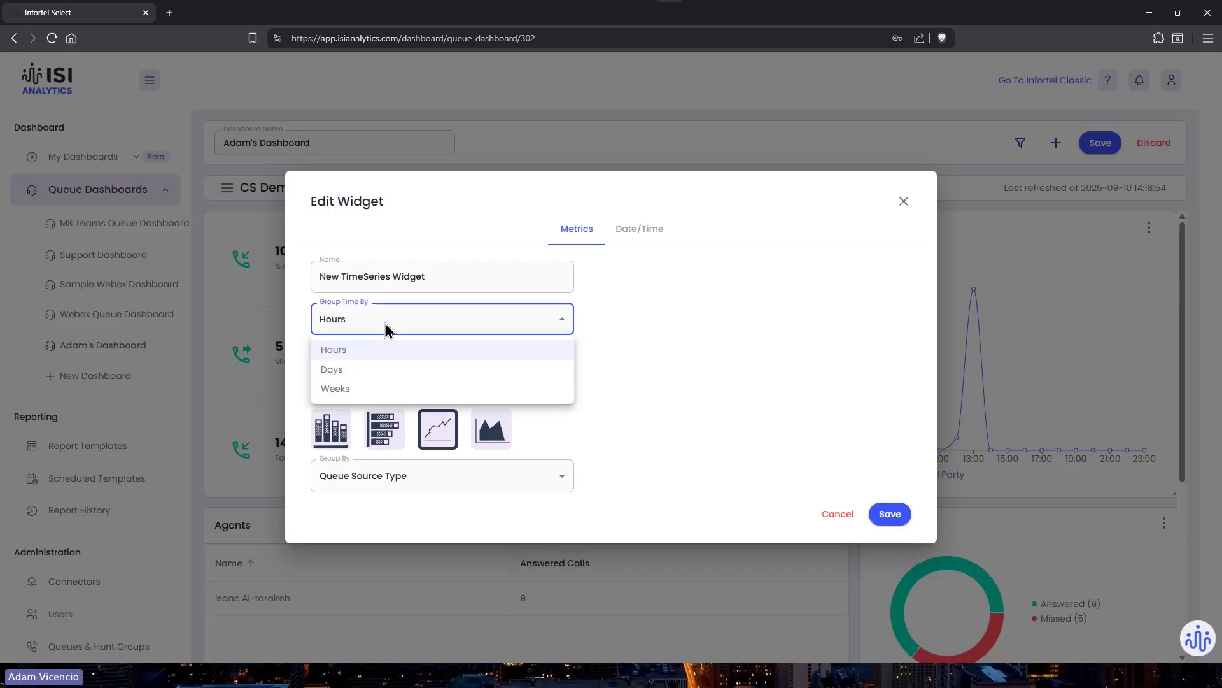
click(337, 350)
click(364, 366)
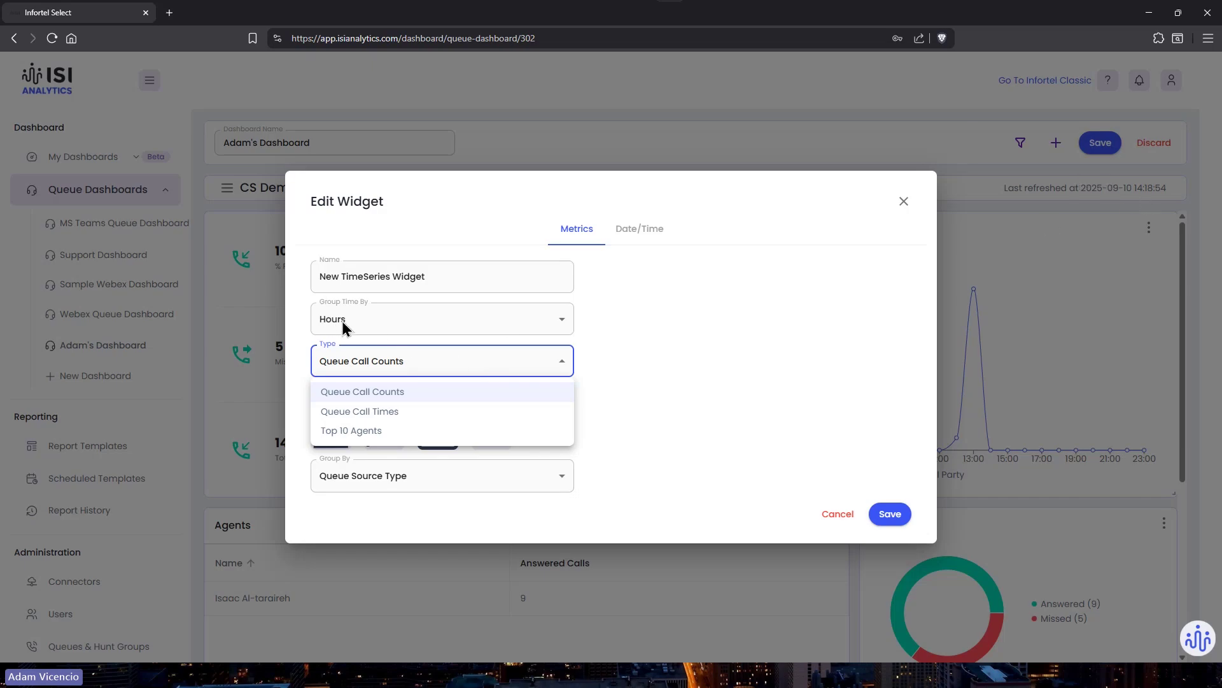
click(385, 367)
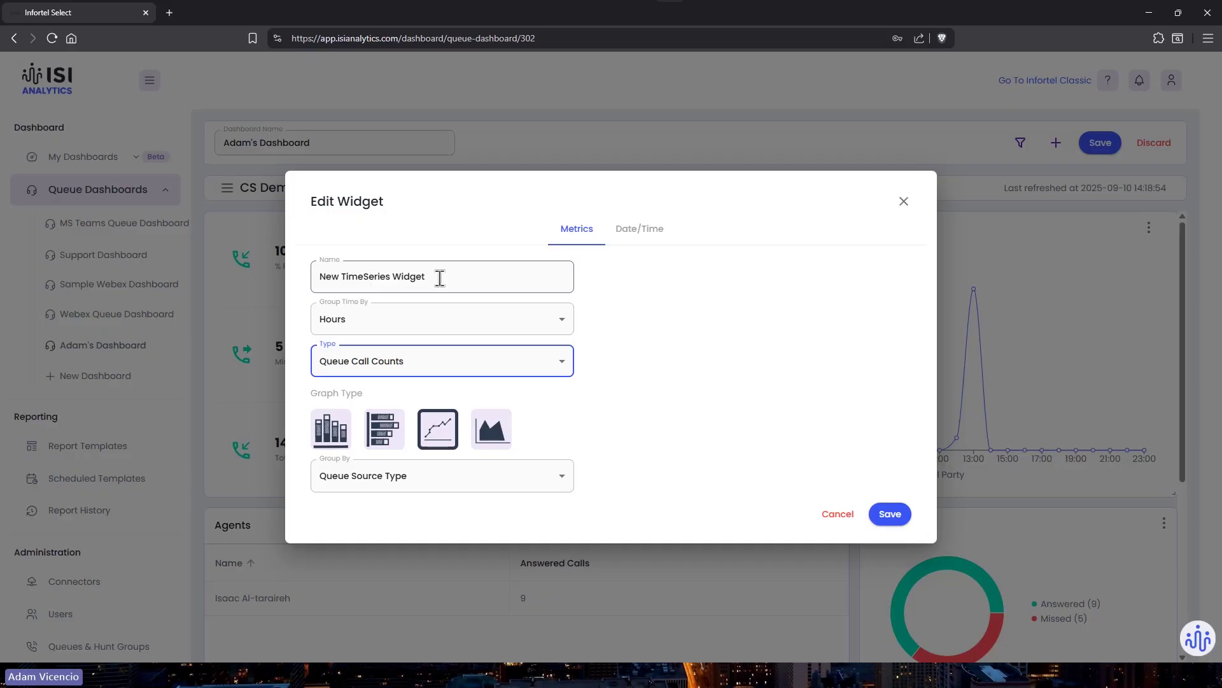
Rename the timeseries widget "Monthly Queue Busy Hours", keep its Queue Source Type grouping, and save the widget and the dashboard.
drag(436, 276, 312, 271)
text(Nib)
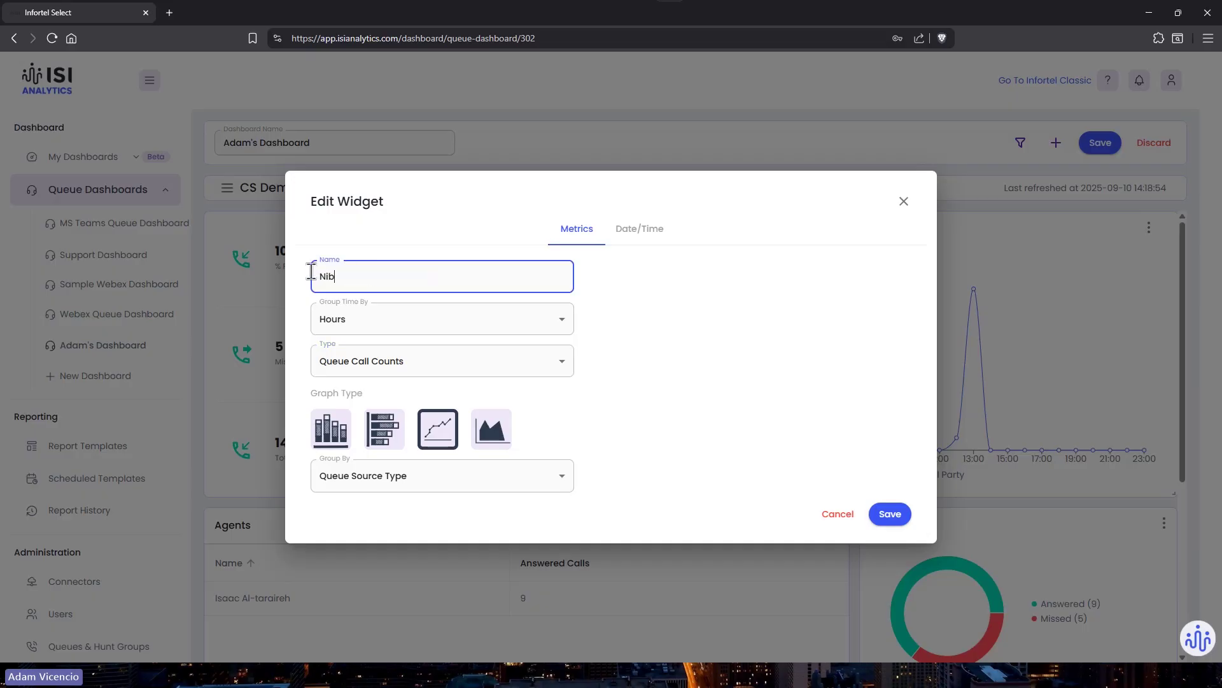
text(onth)
text(ly Queue Busy Hours)
click(459, 474)
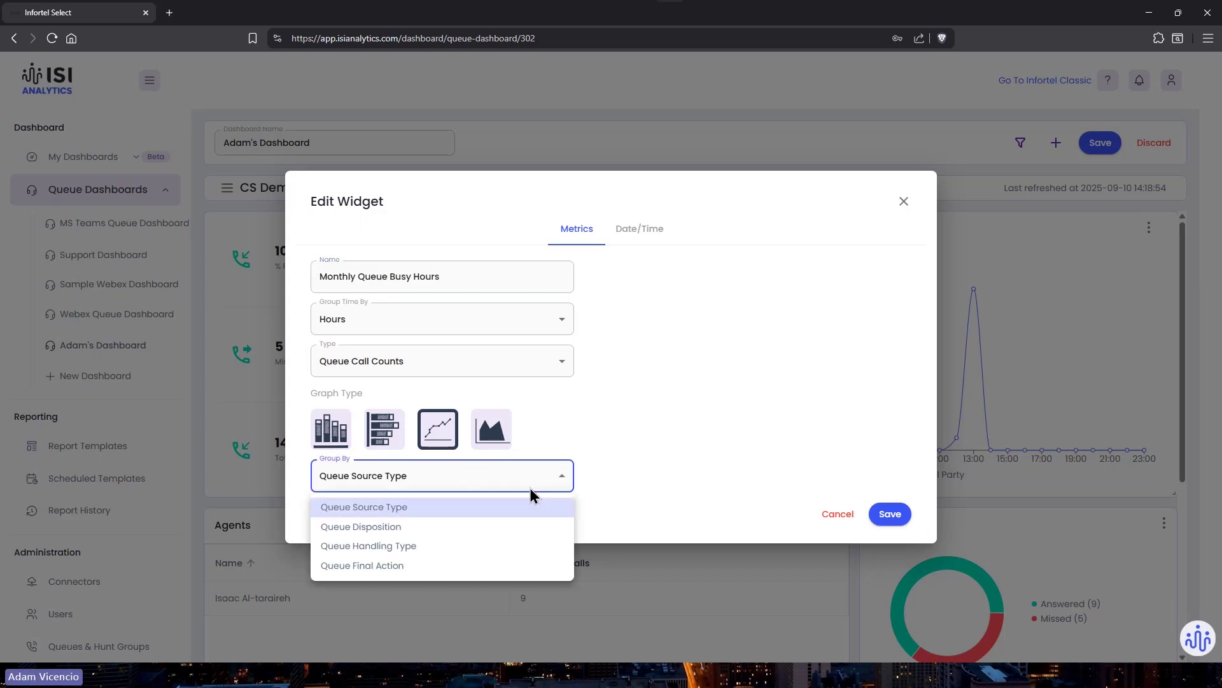
click(888, 517)
click(887, 517)
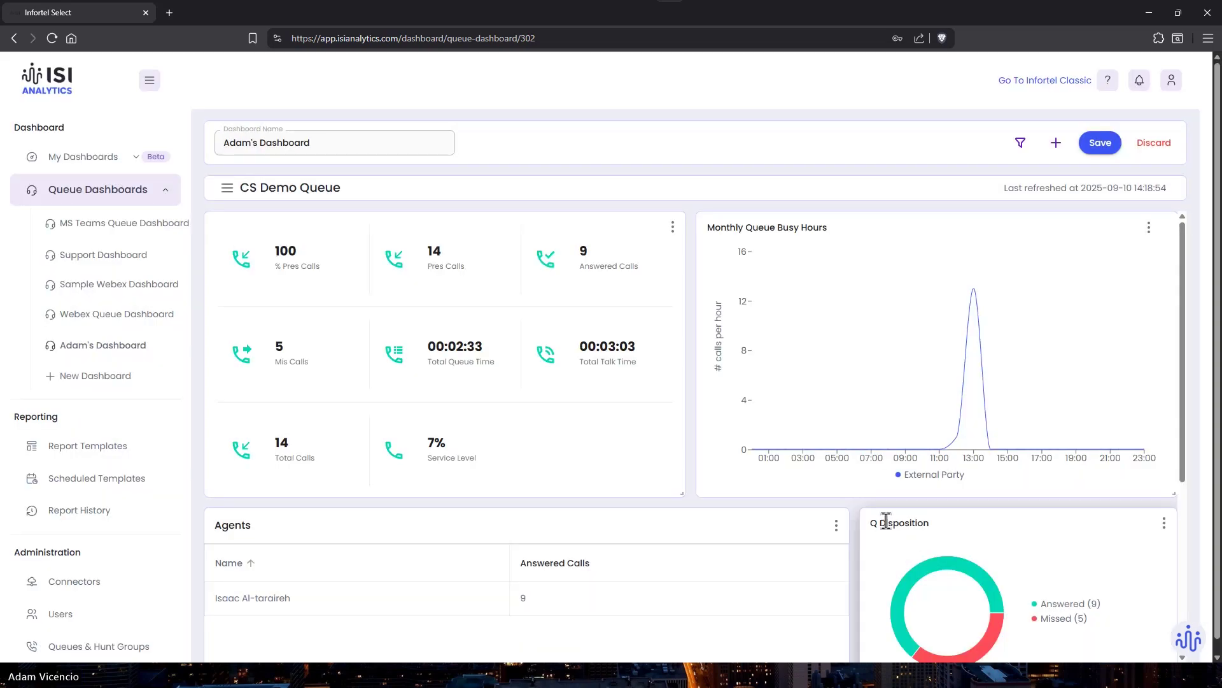
mouse_move(969, 323)
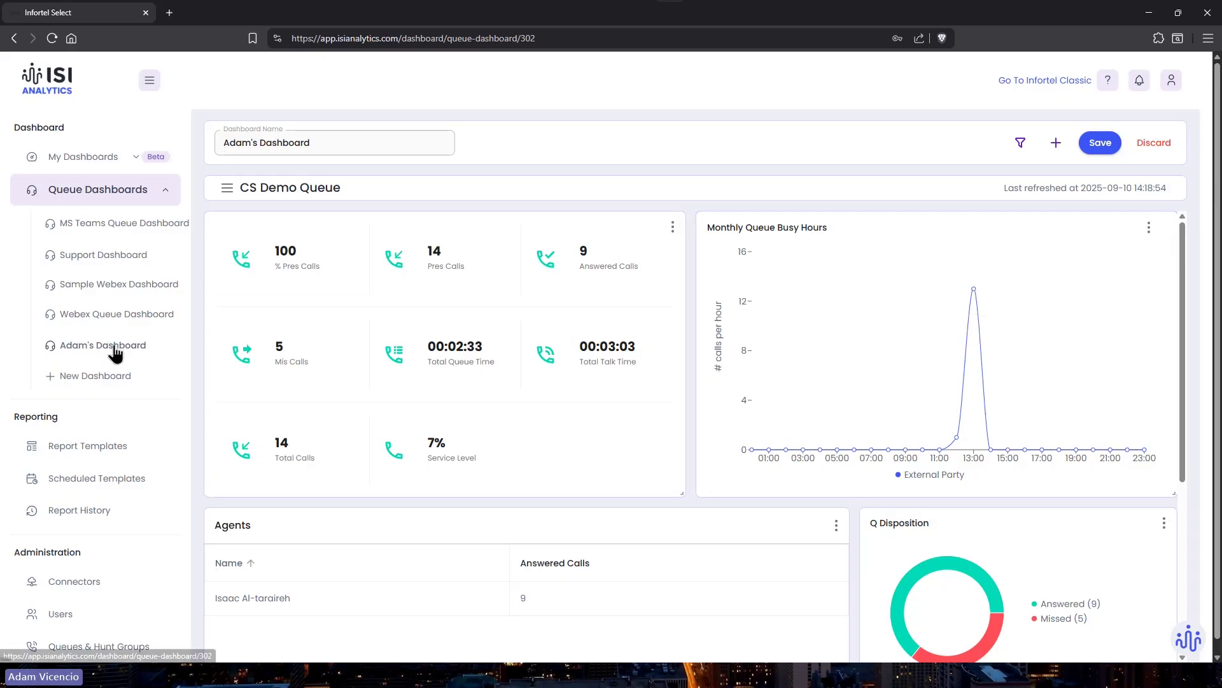
click(1100, 146)
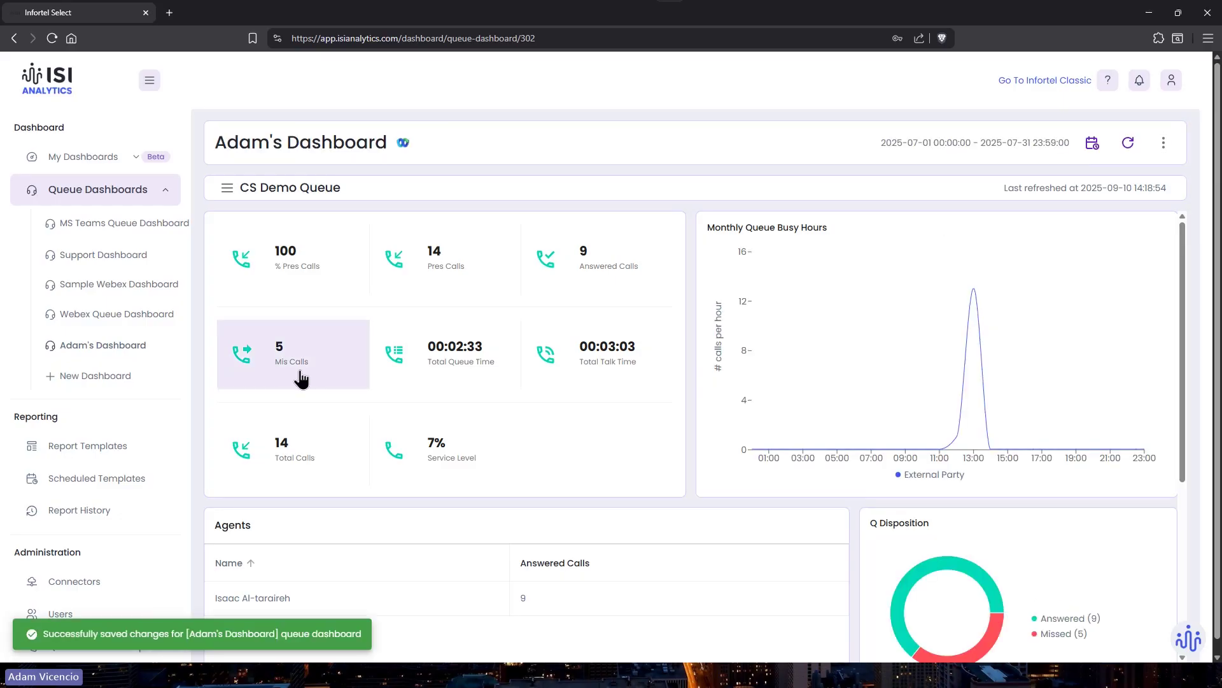
Check the Webex Queue Dashboard's date range, and set the custom dashboard's range to 07/27/2025 through 08/04/2025.
click(117, 319)
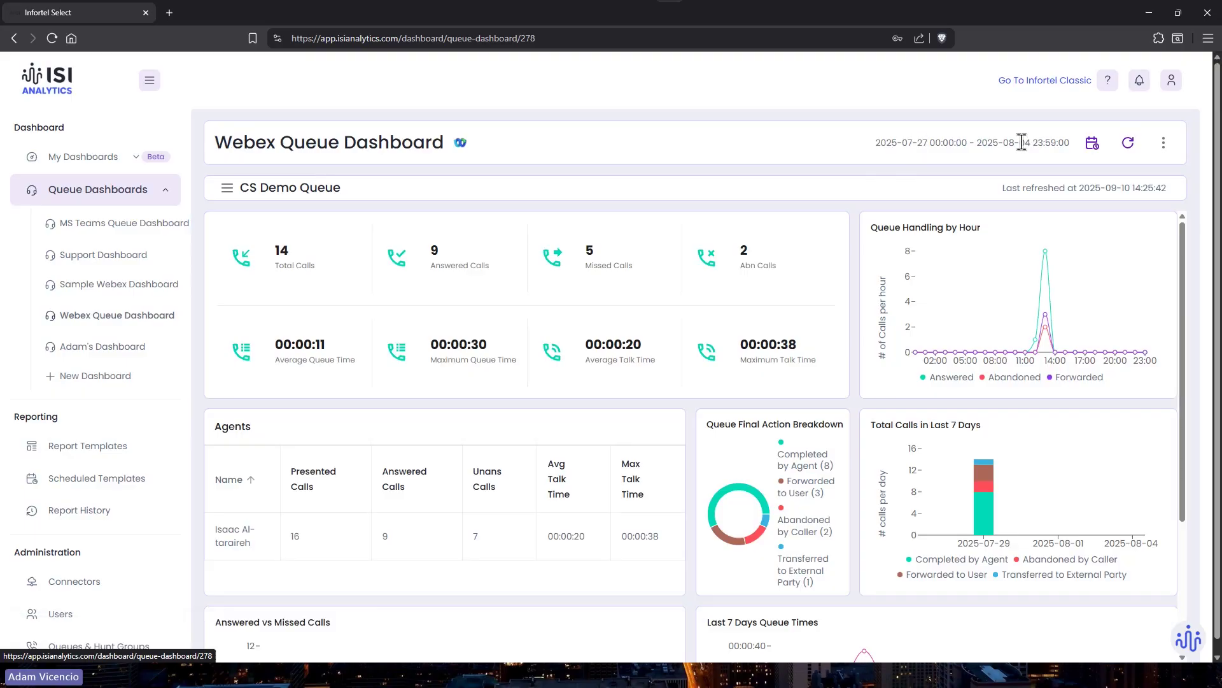
click(75, 355)
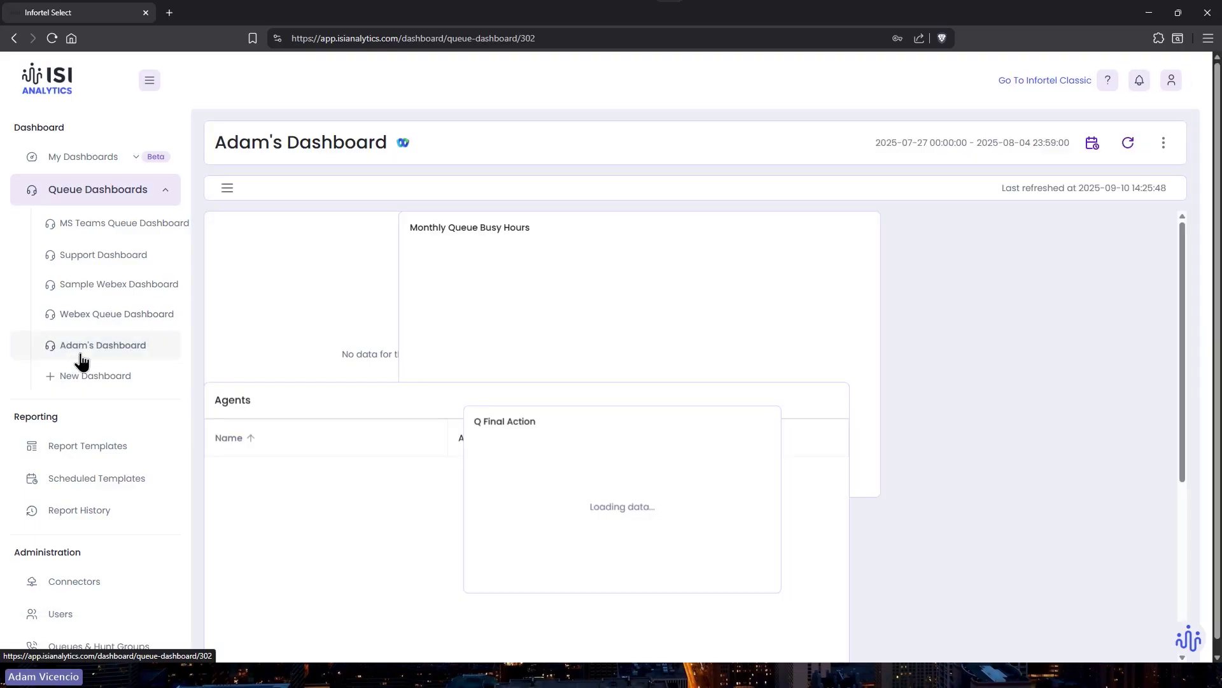
click(1094, 144)
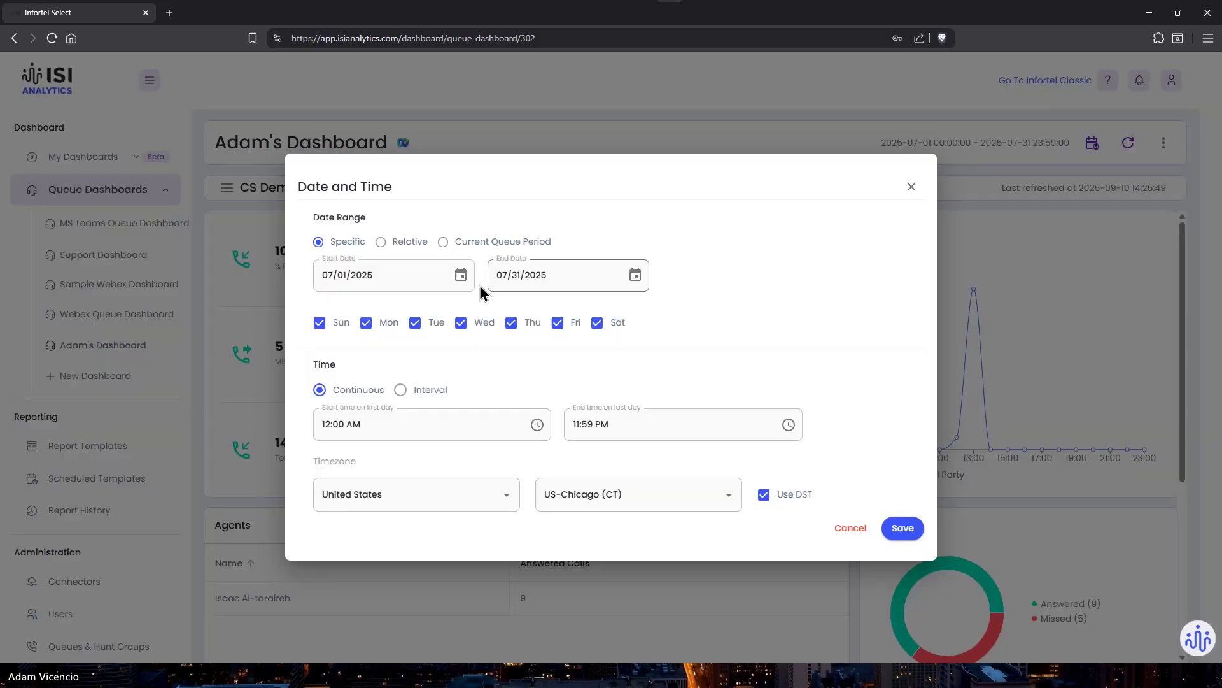
click(341, 275)
text(27)
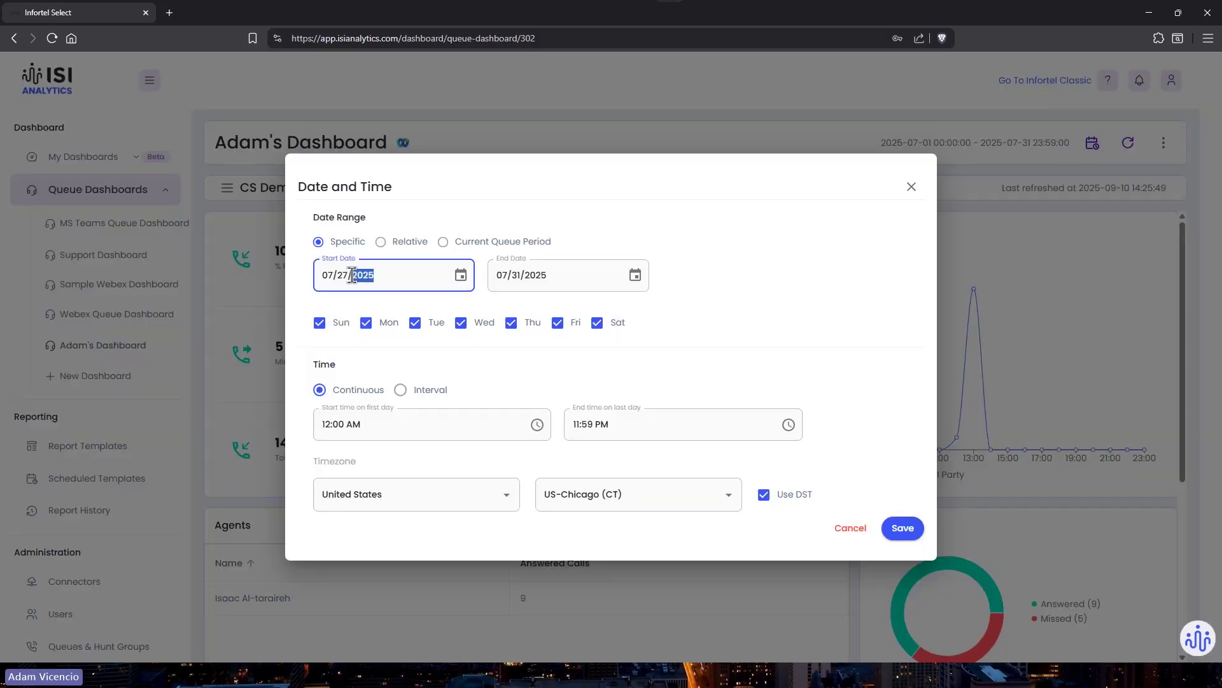
key(Tab)
text(0804)
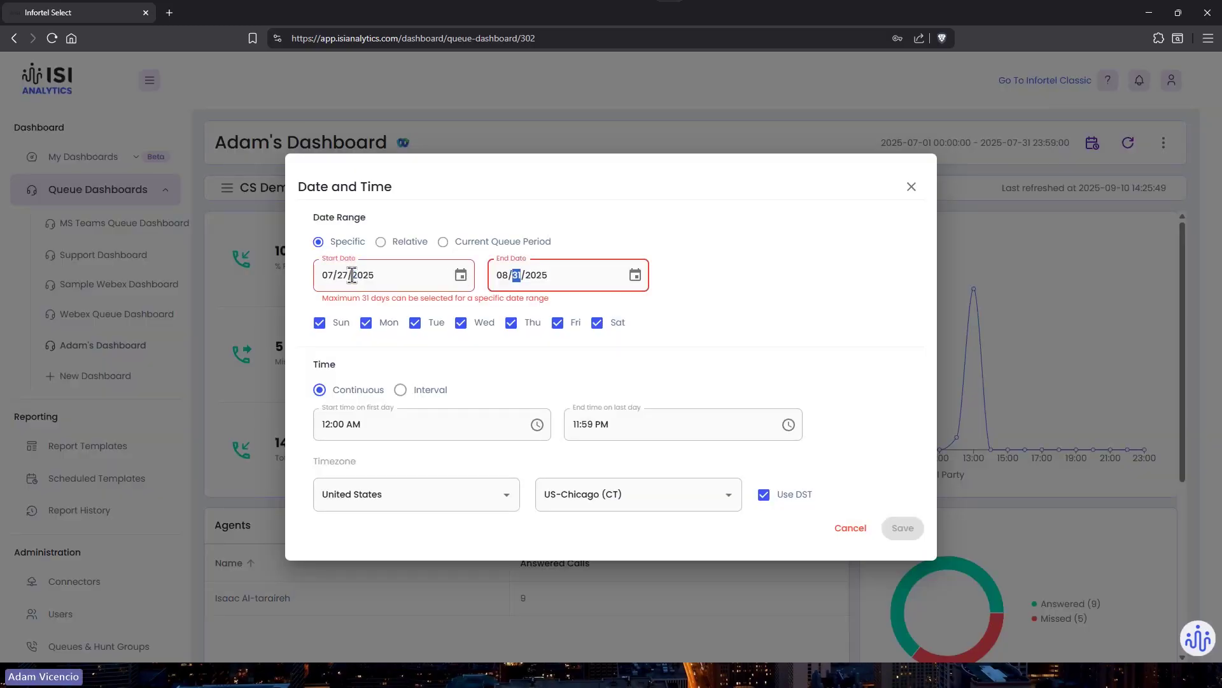
click(901, 528)
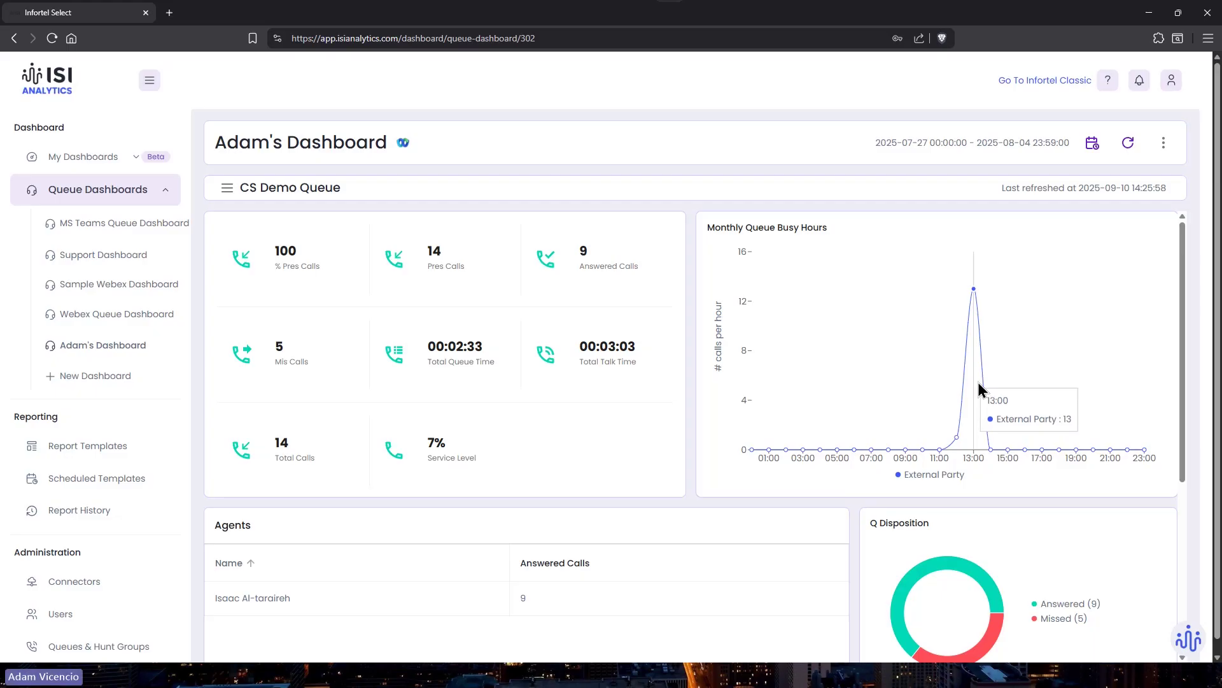
Edit the custom dashboard so the Monthly Queue Busy Hours widget is grouped by Queue Final Action, and save the widget.
click(1162, 144)
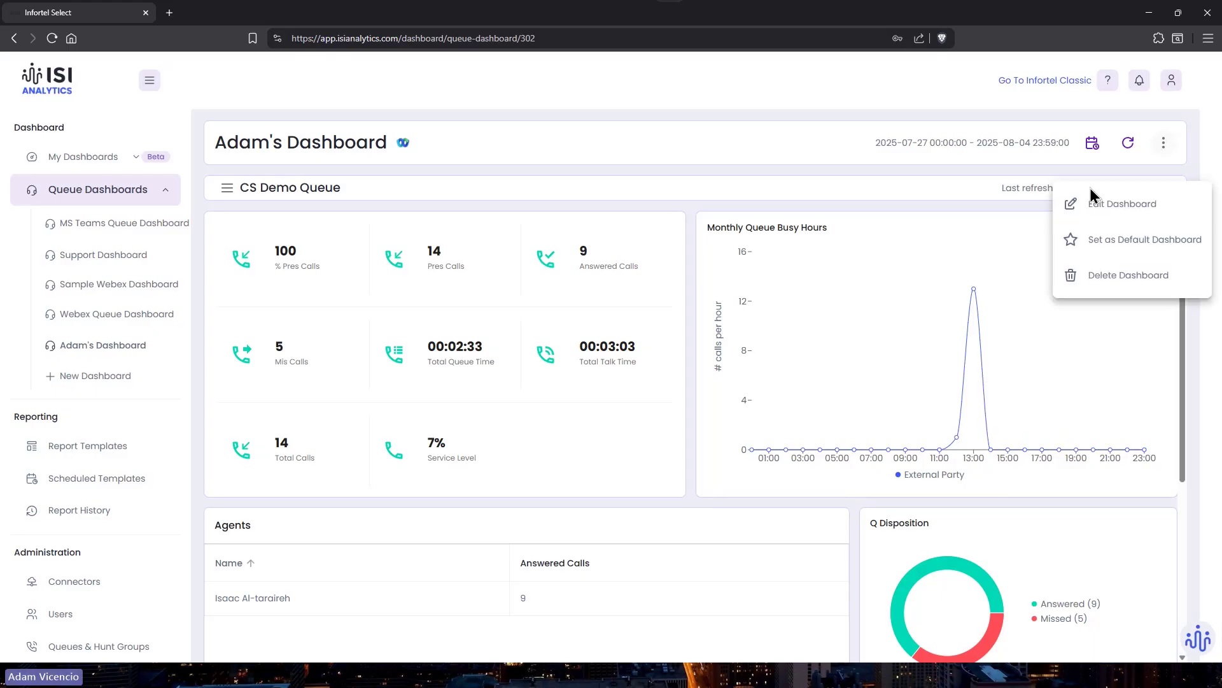
click(1088, 215)
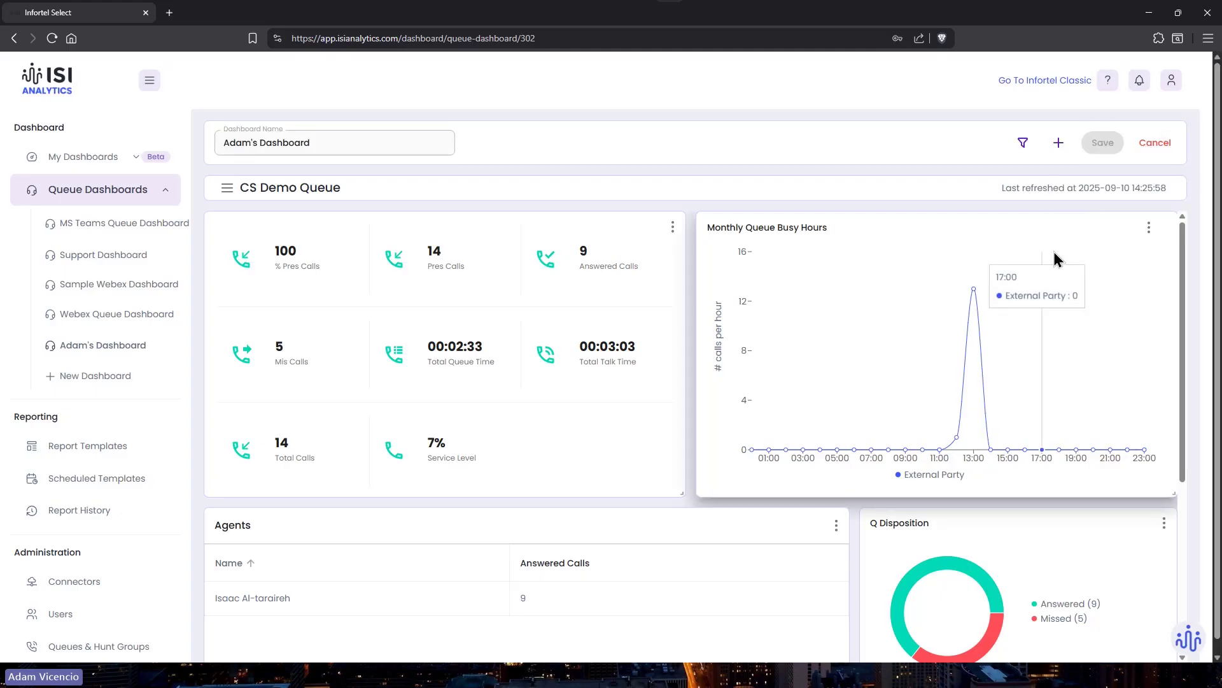
click(1149, 228)
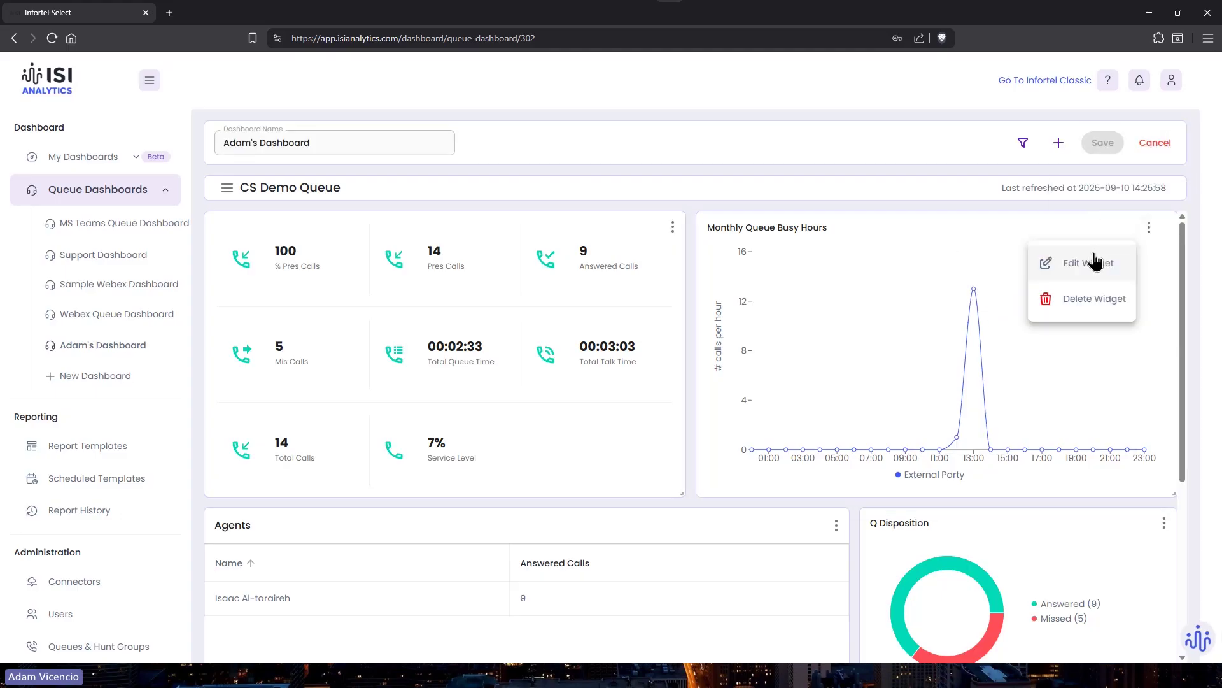
click(1093, 261)
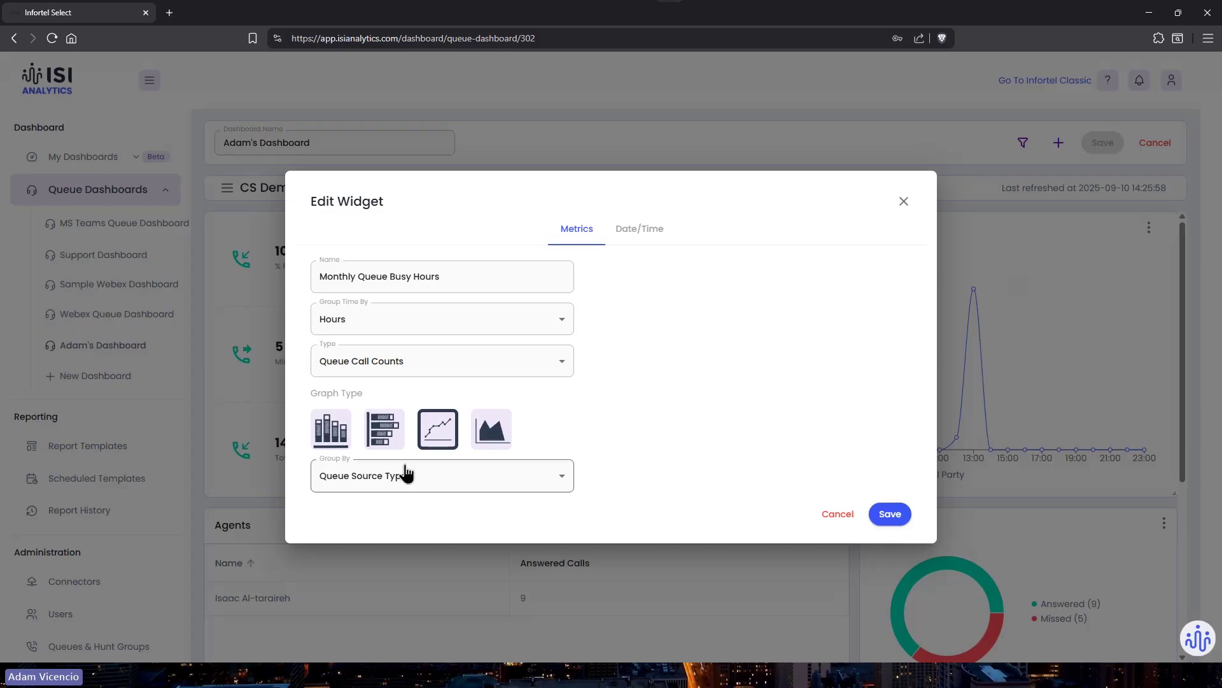
click(477, 474)
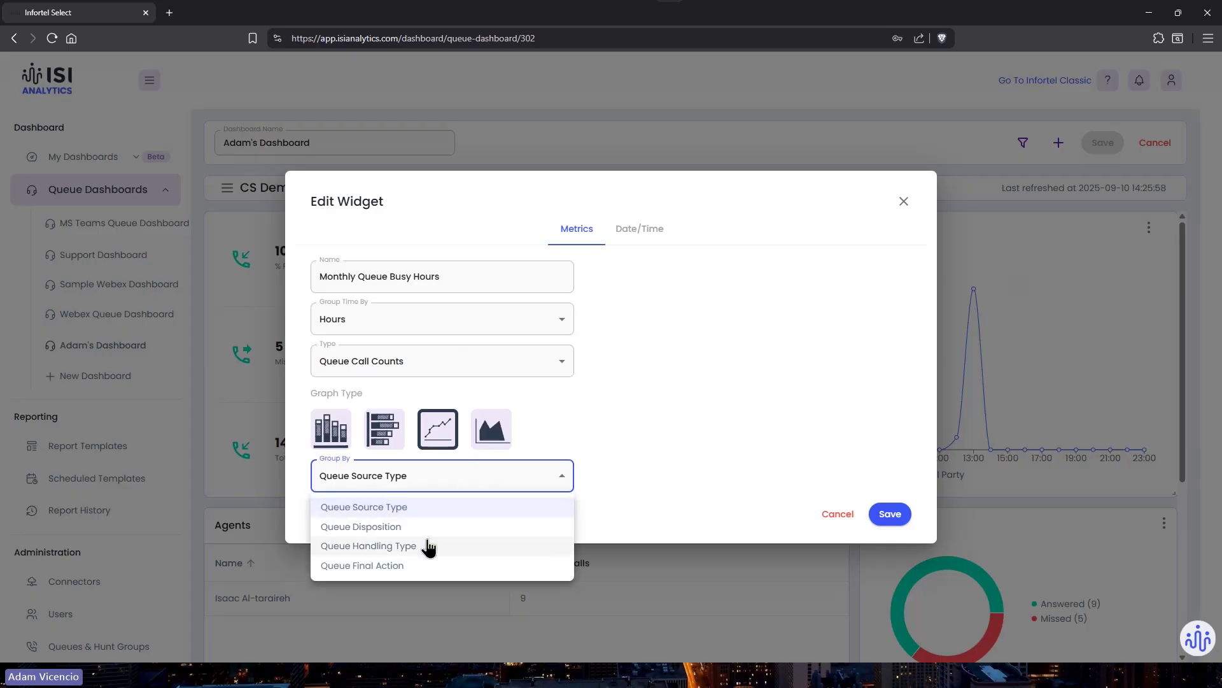
click(410, 566)
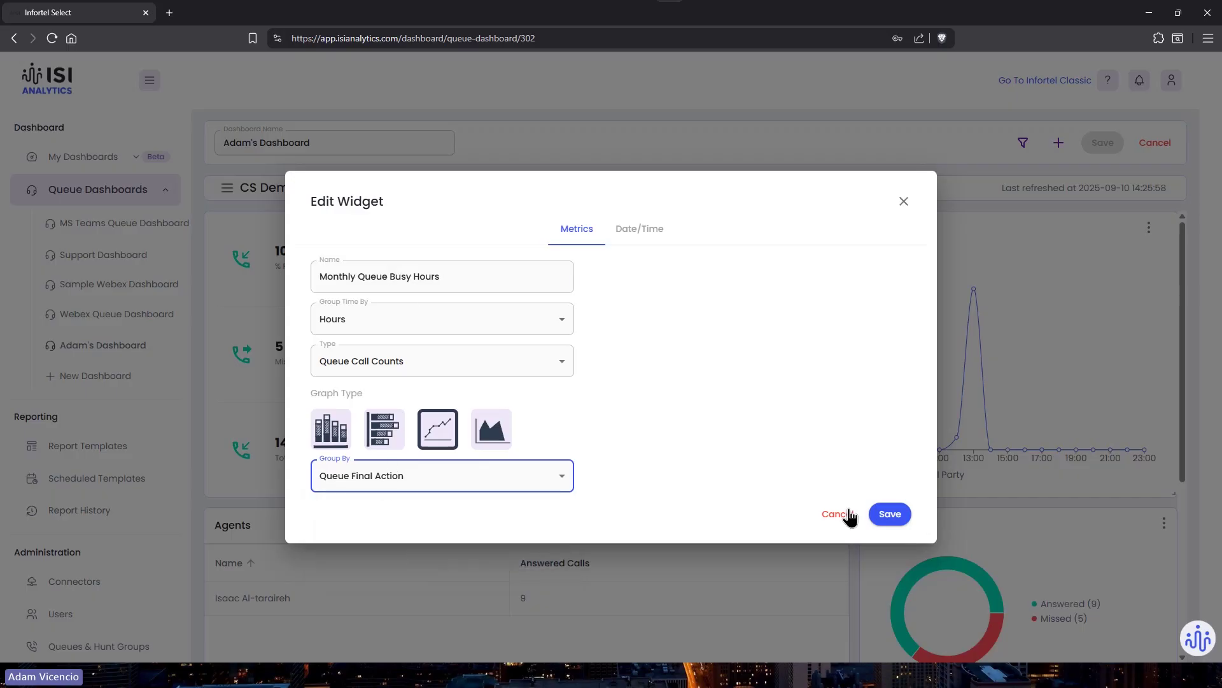
click(890, 515)
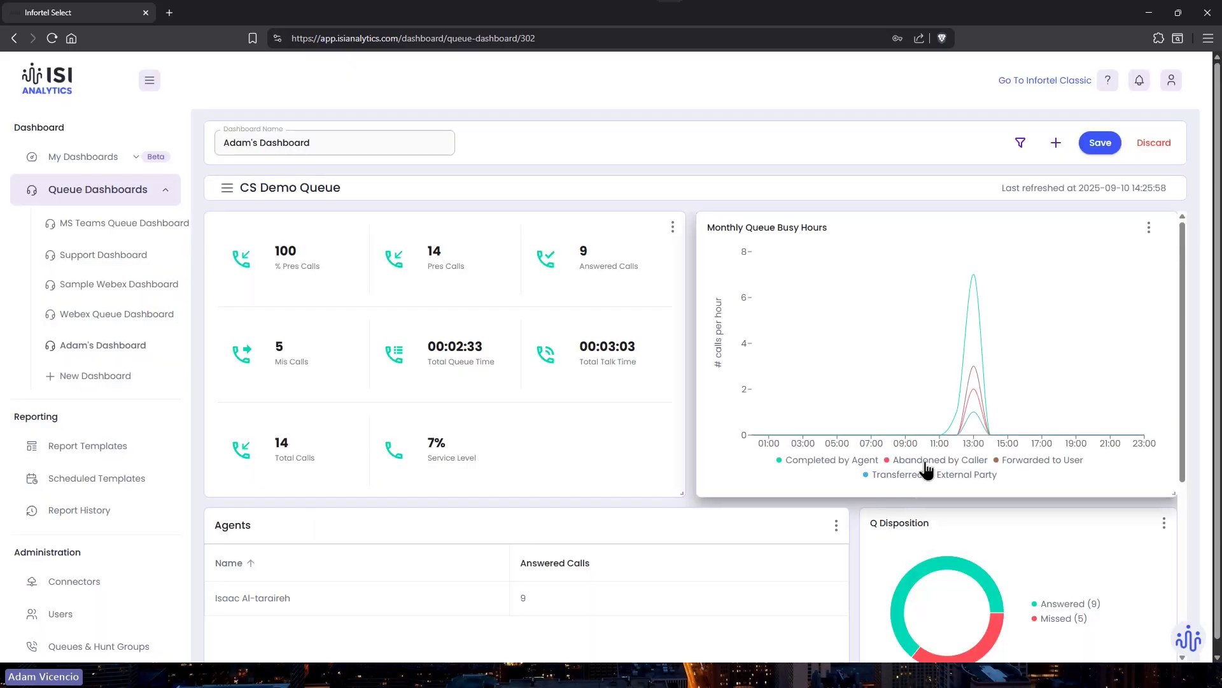
Open the Agents widget for editing and add three empty metric rows below Answered Calls.
mouse_move(958, 267)
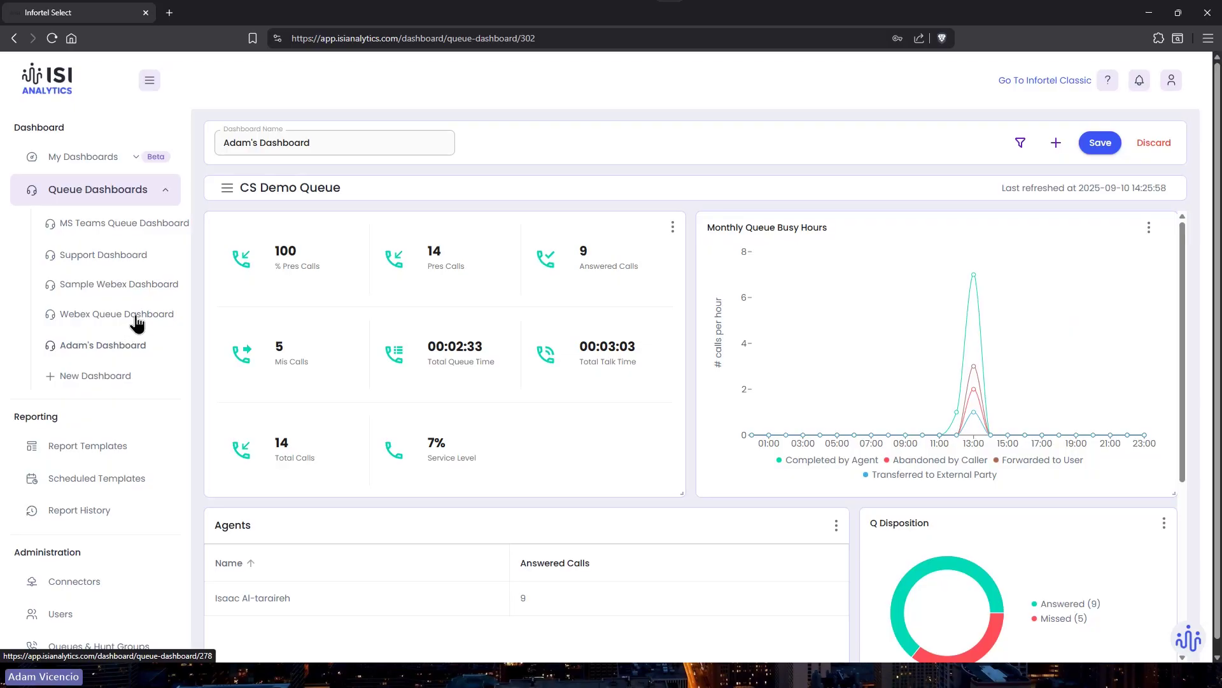
scroll(791, 355, down, 2)
scroll(802, 369, up, 2)
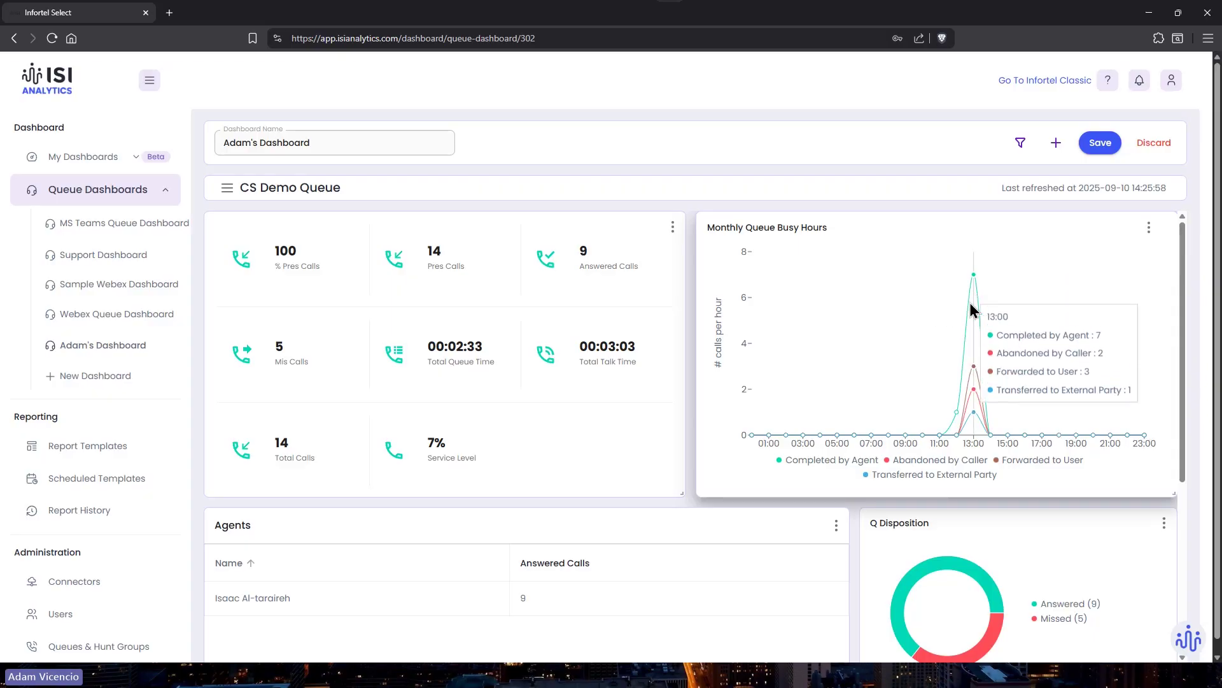
scroll(962, 318, down, 3)
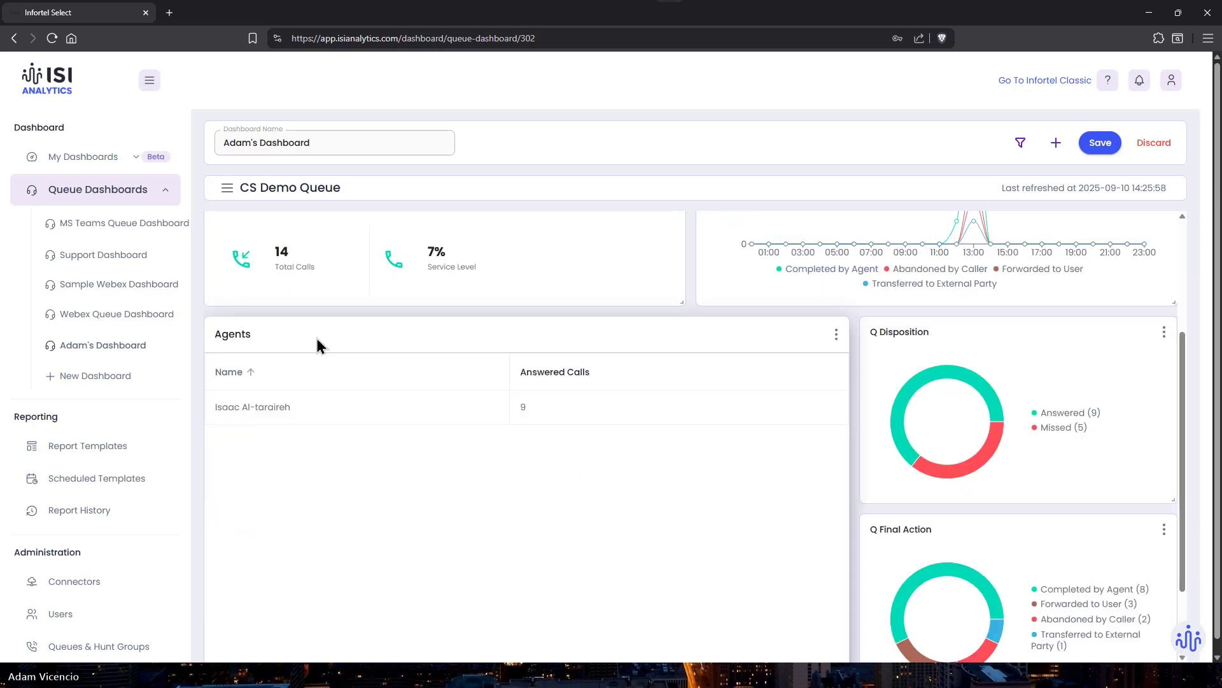
click(836, 334)
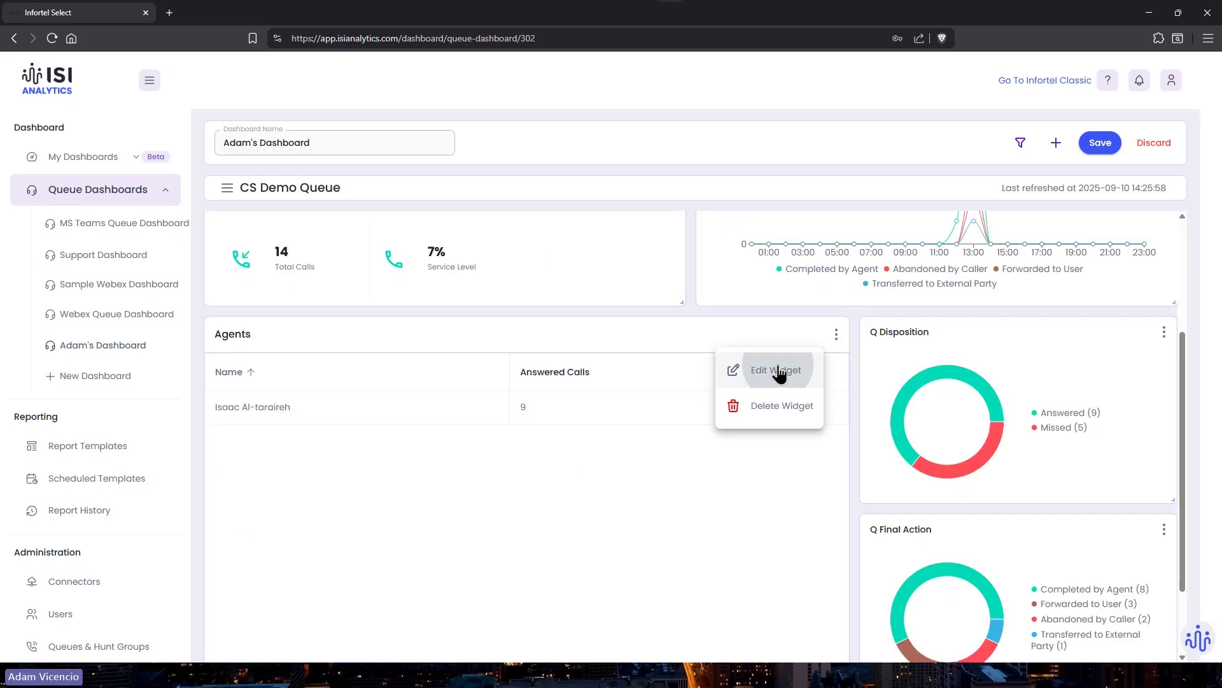
click(780, 372)
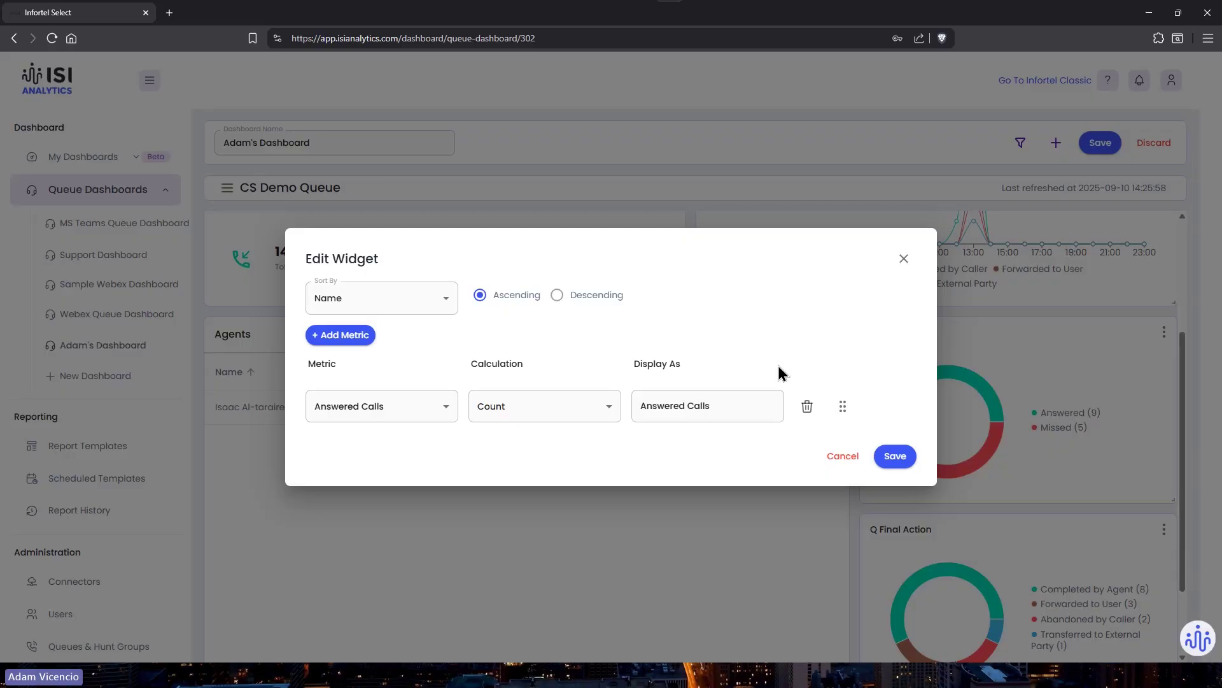
click(343, 335)
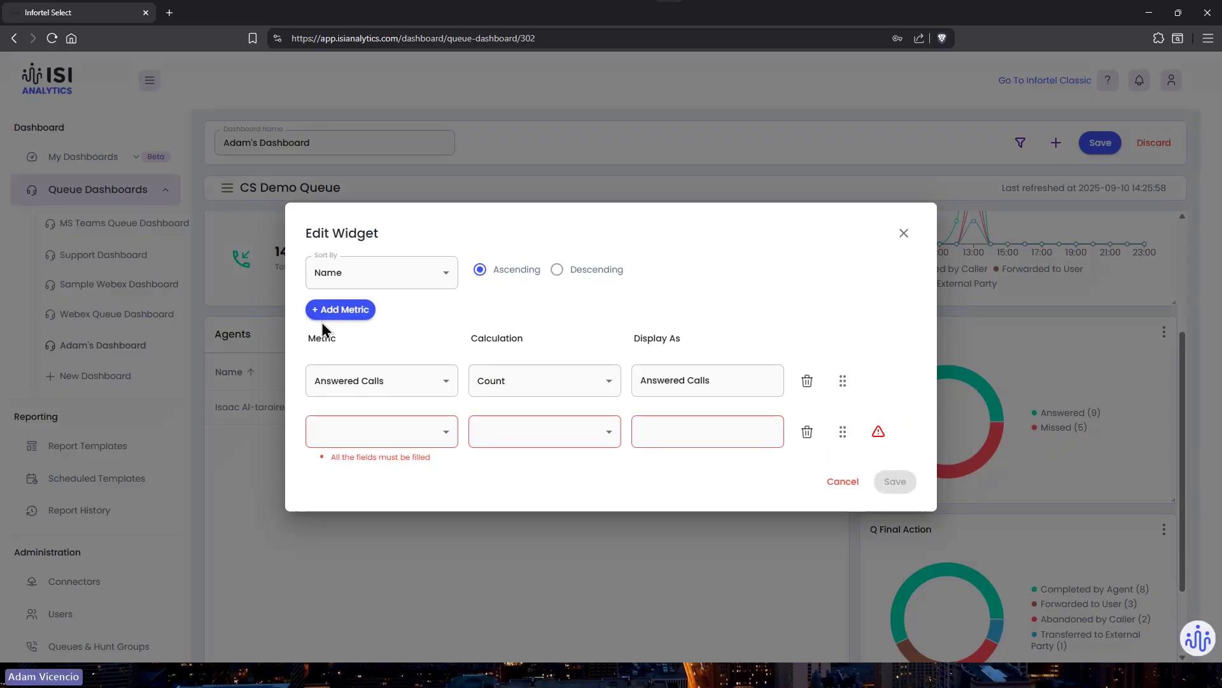
click(347, 309)
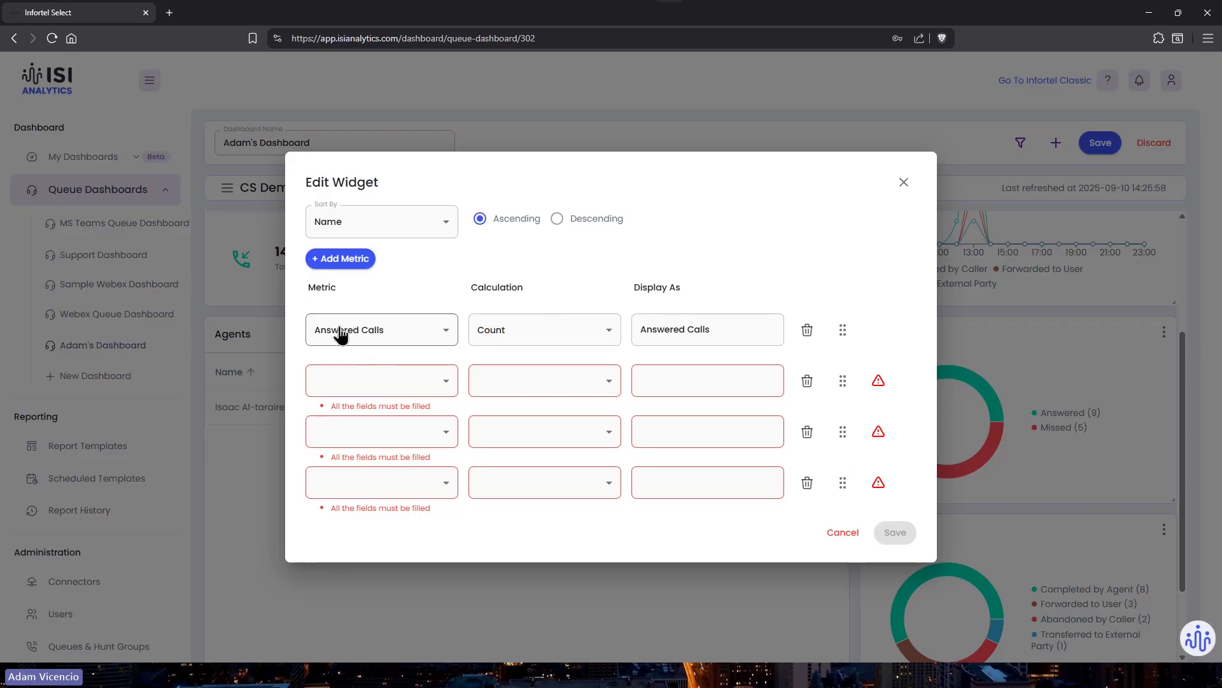
Set the Agents widget's three new metric rows to Presented Calls, Unanswered Calls and Talk Time.
click(389, 380)
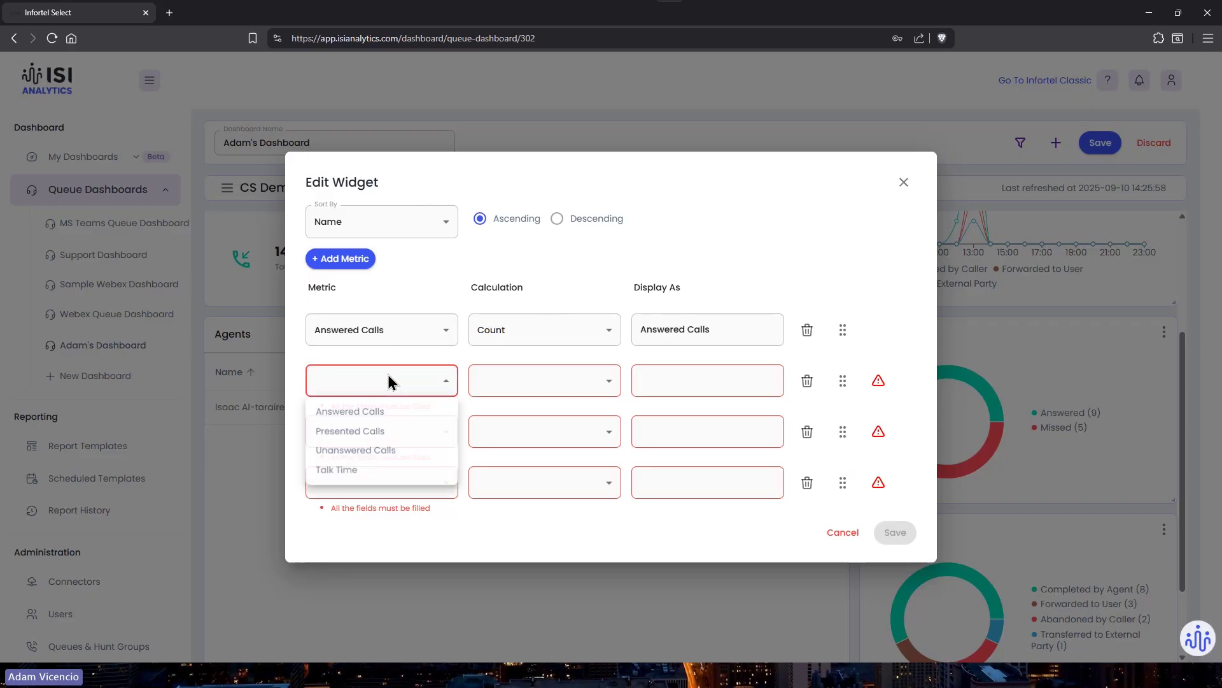
click(367, 432)
click(373, 439)
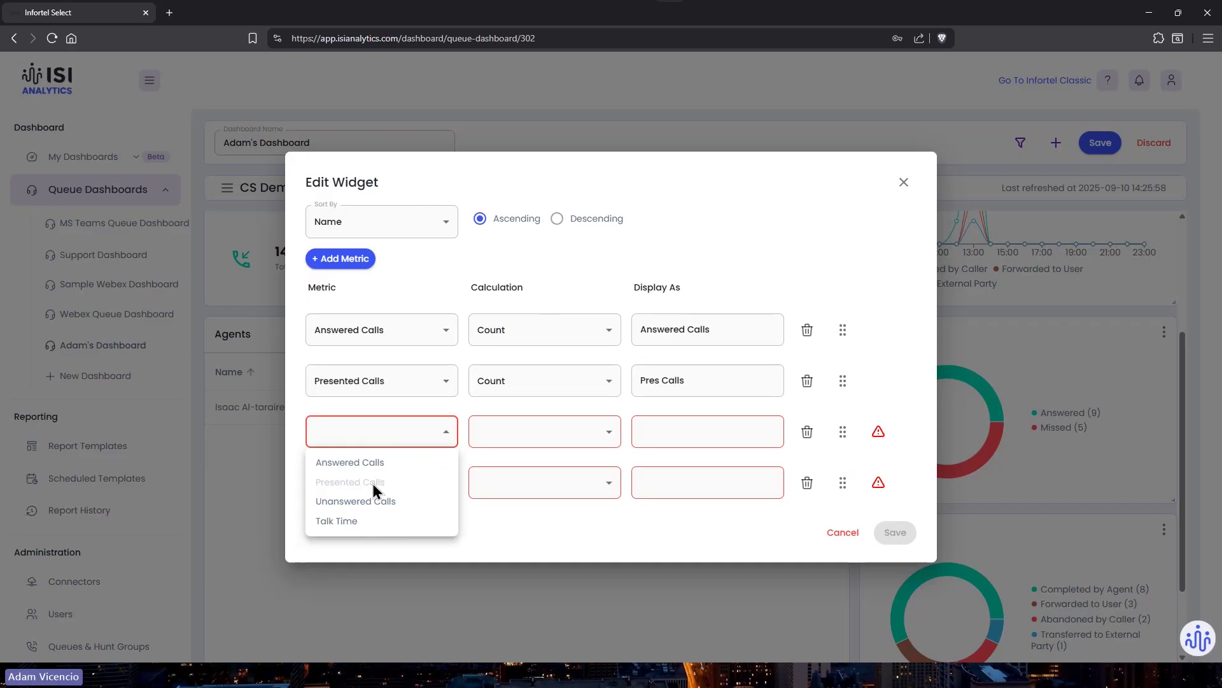
click(374, 502)
click(373, 494)
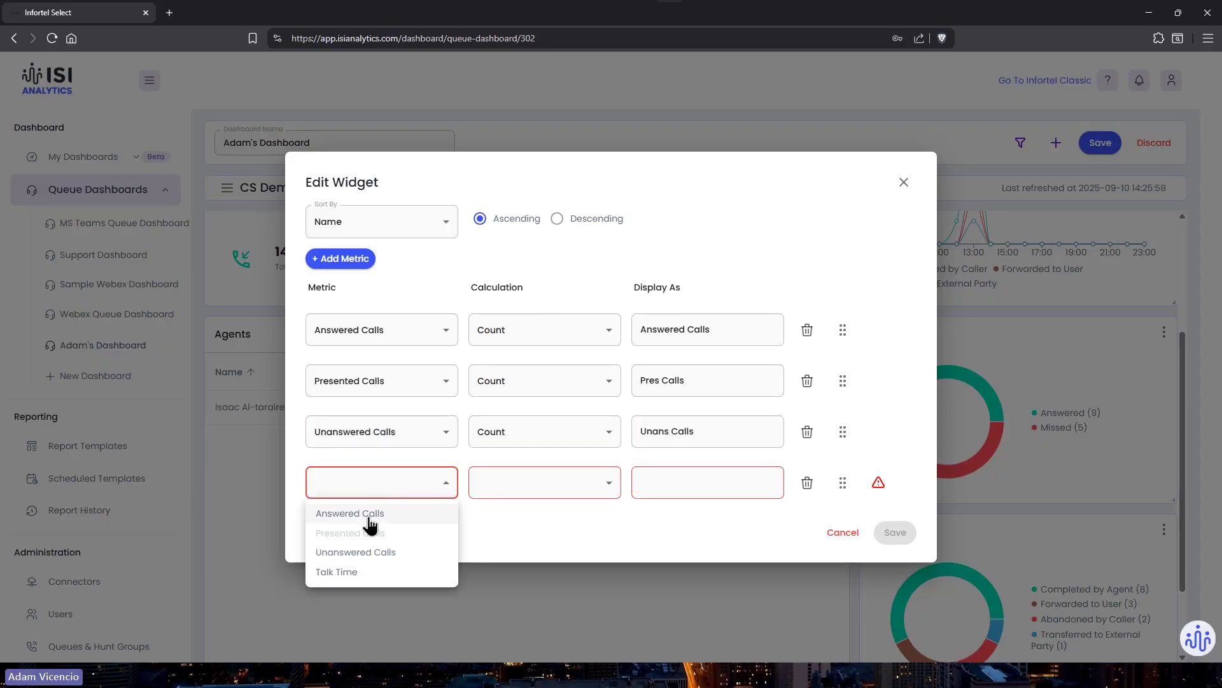
click(349, 573)
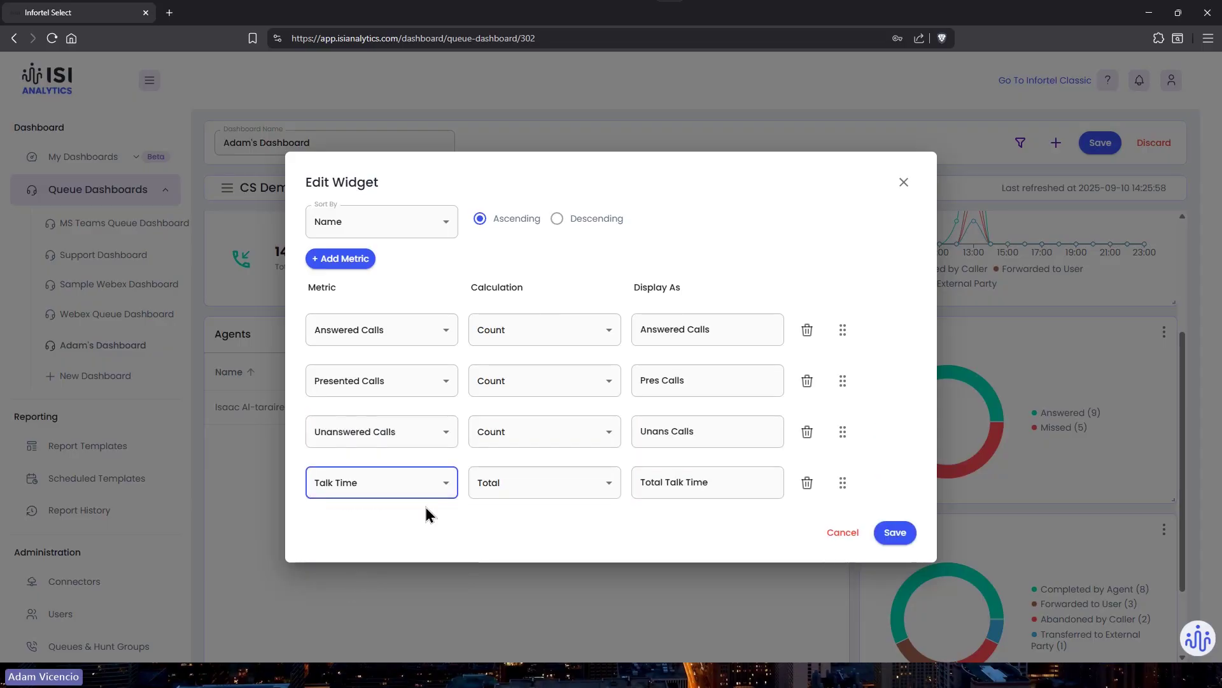
Add an Answered Calls metric calculated as % Of Total to the Agents widget.
click(360, 262)
click(377, 507)
click(355, 539)
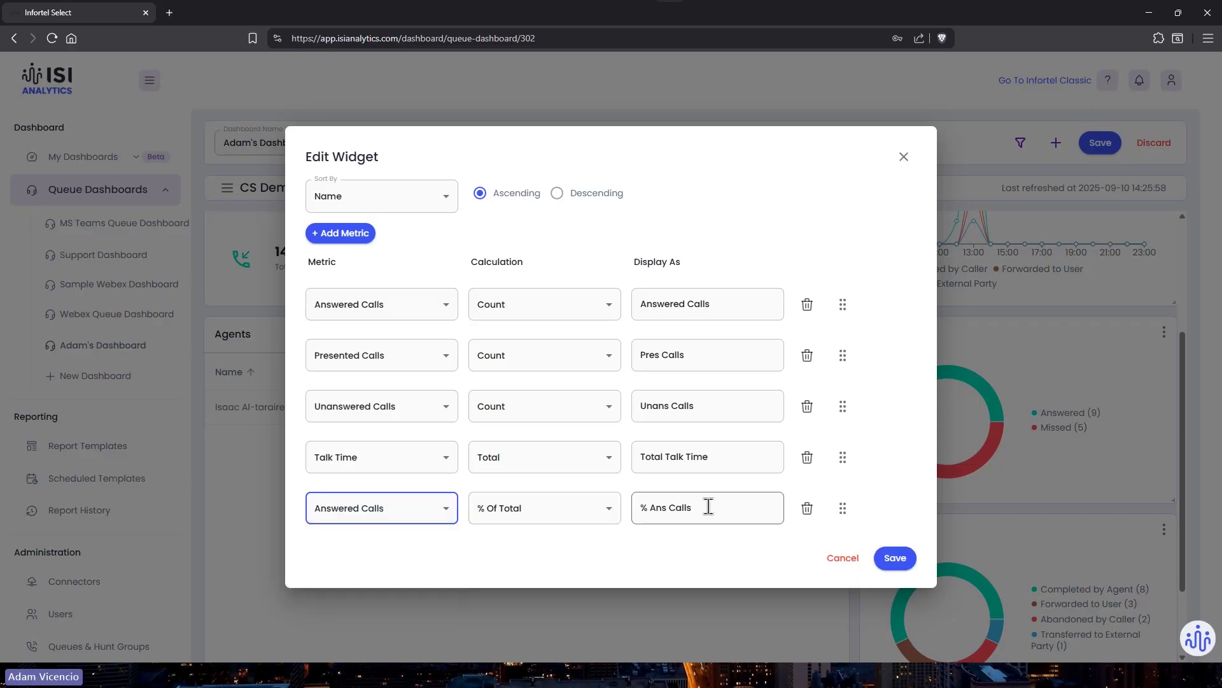
Move the % Ans Calls metric directly below the Answered Calls count in the Agents widget and save the widget.
click(845, 509)
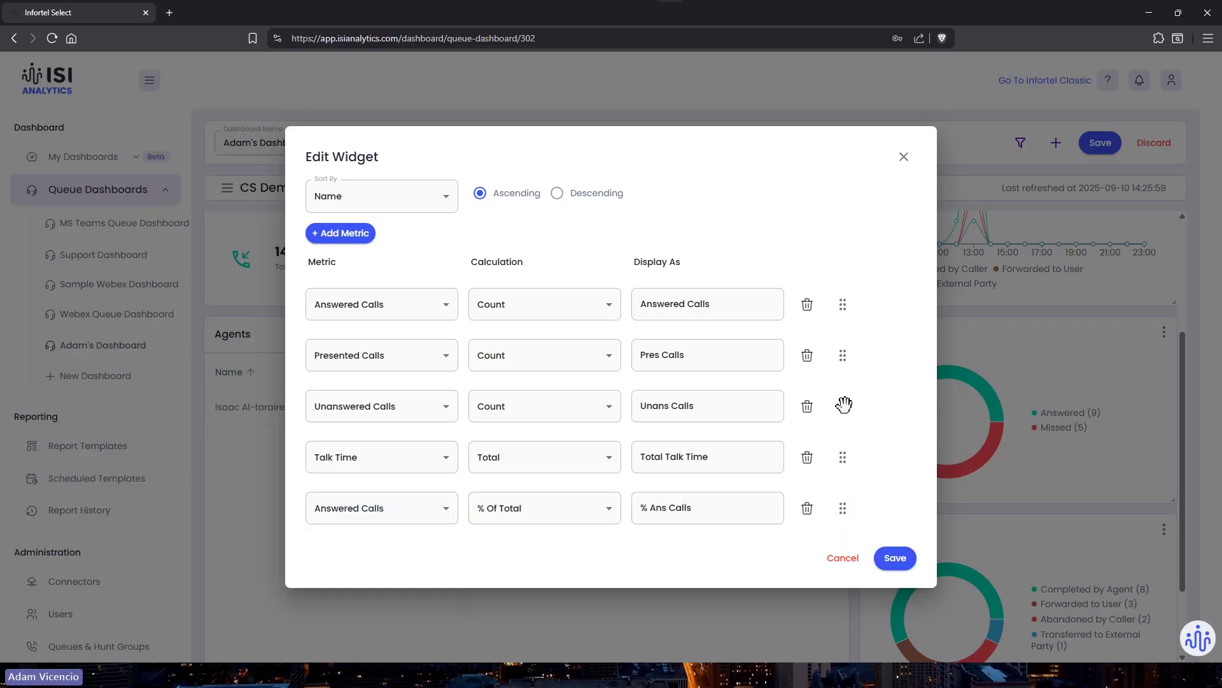
drag(836, 496, 843, 343)
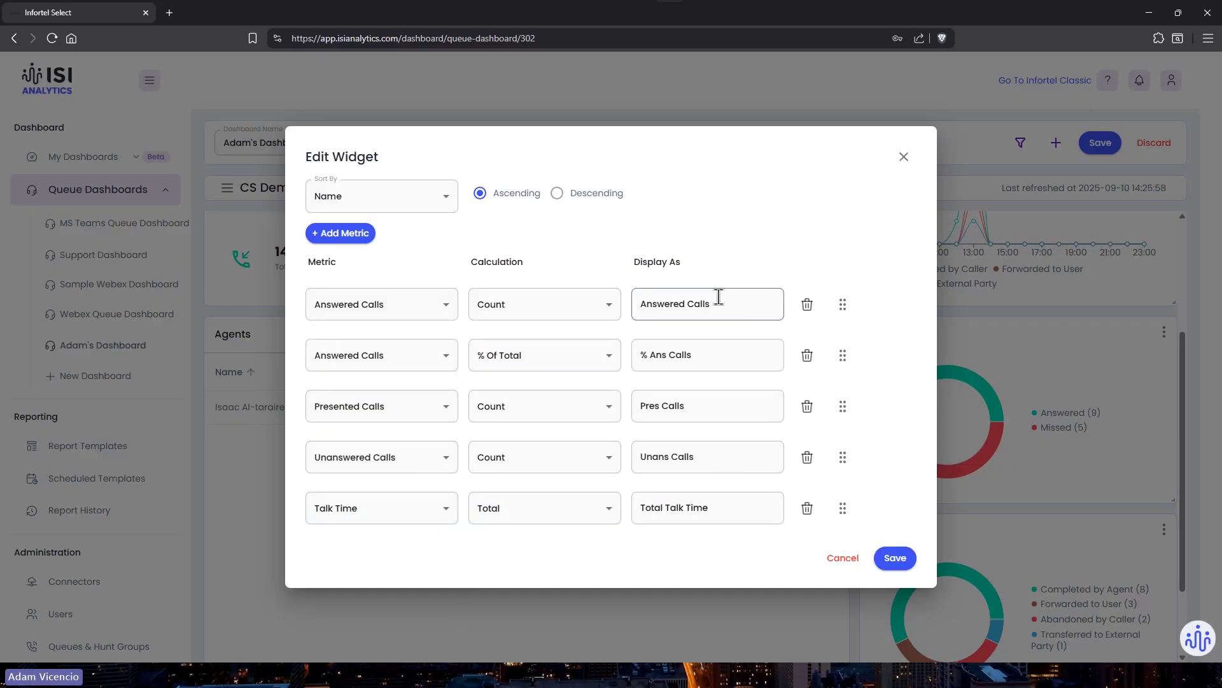
click(895, 560)
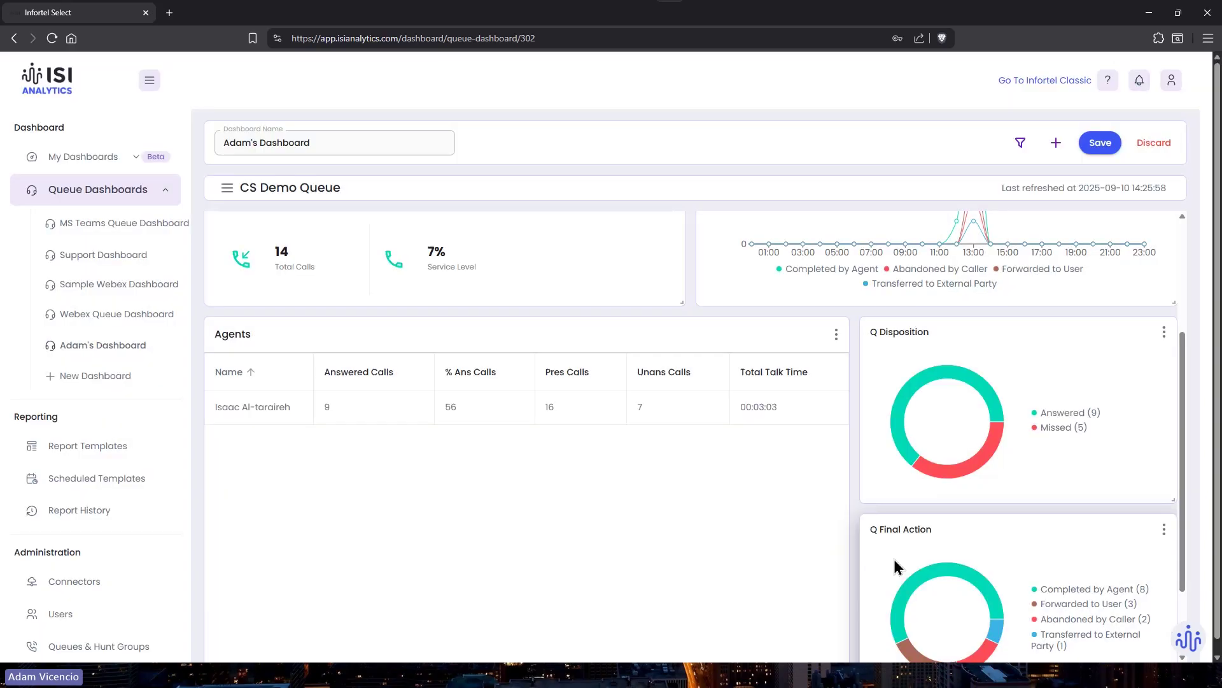
Shrink the Agents widget to the width of the call metrics widget above it and reduce its height to match Q Disposition.
scroll(677, 450, down, 2)
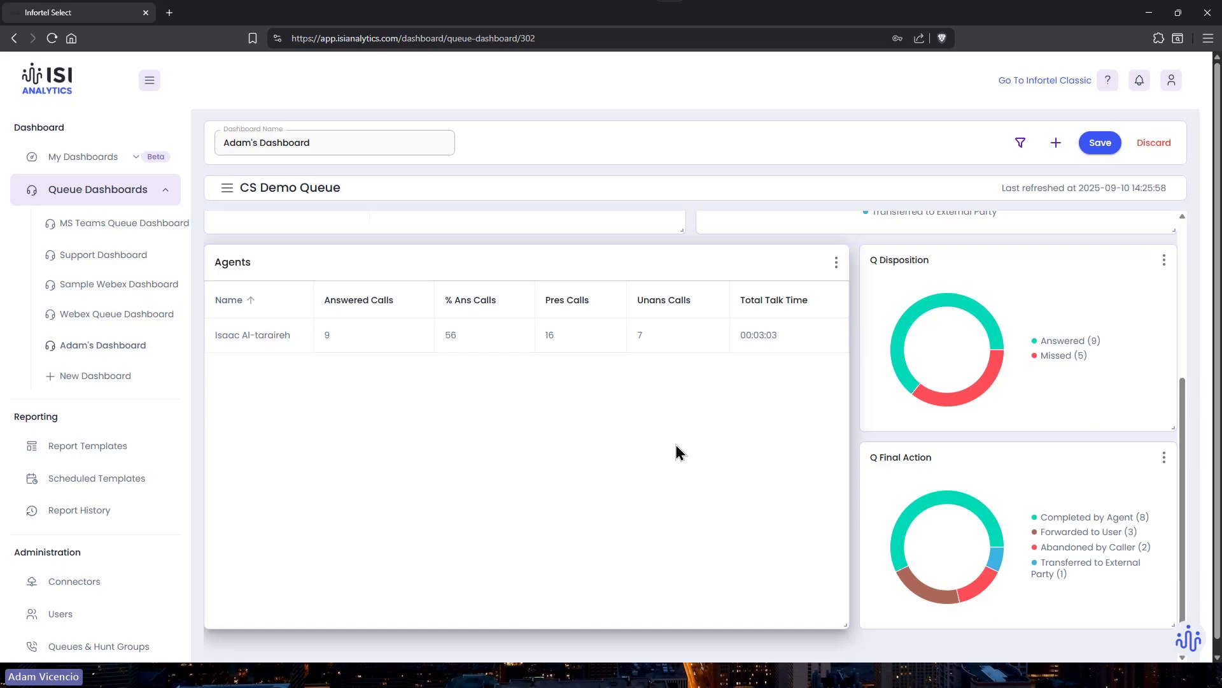
drag(842, 593, 682, 392)
scroll(656, 495, down, 2)
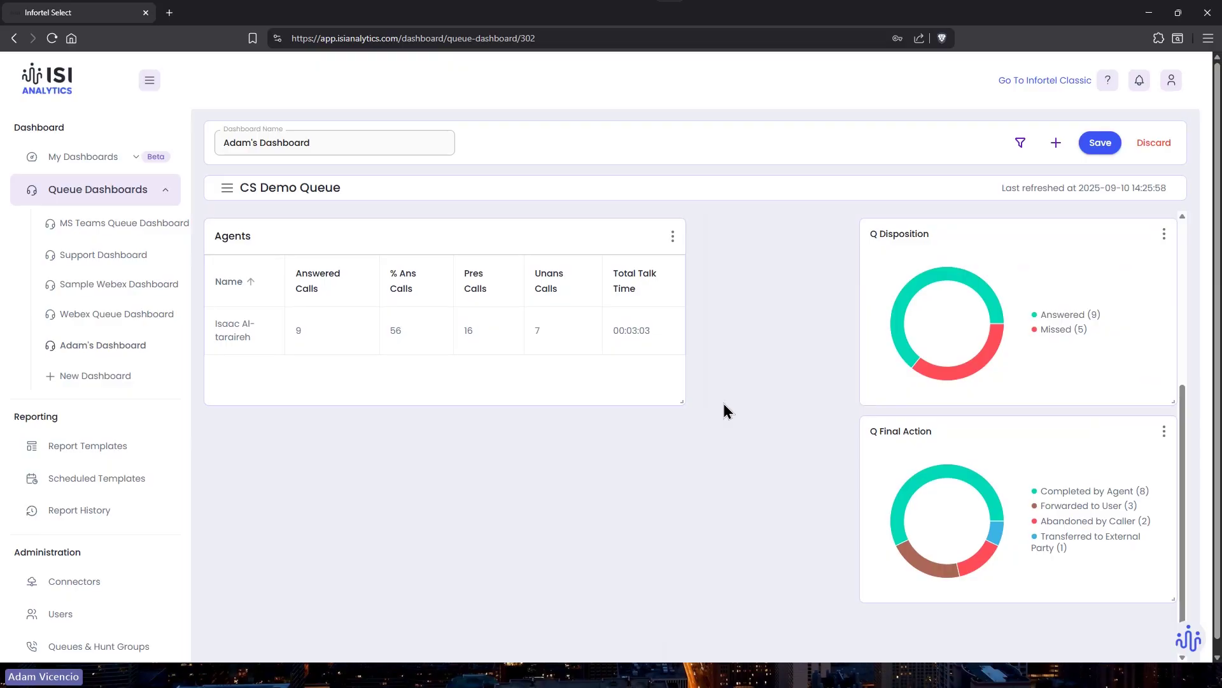
scroll(724, 410, up, 2)
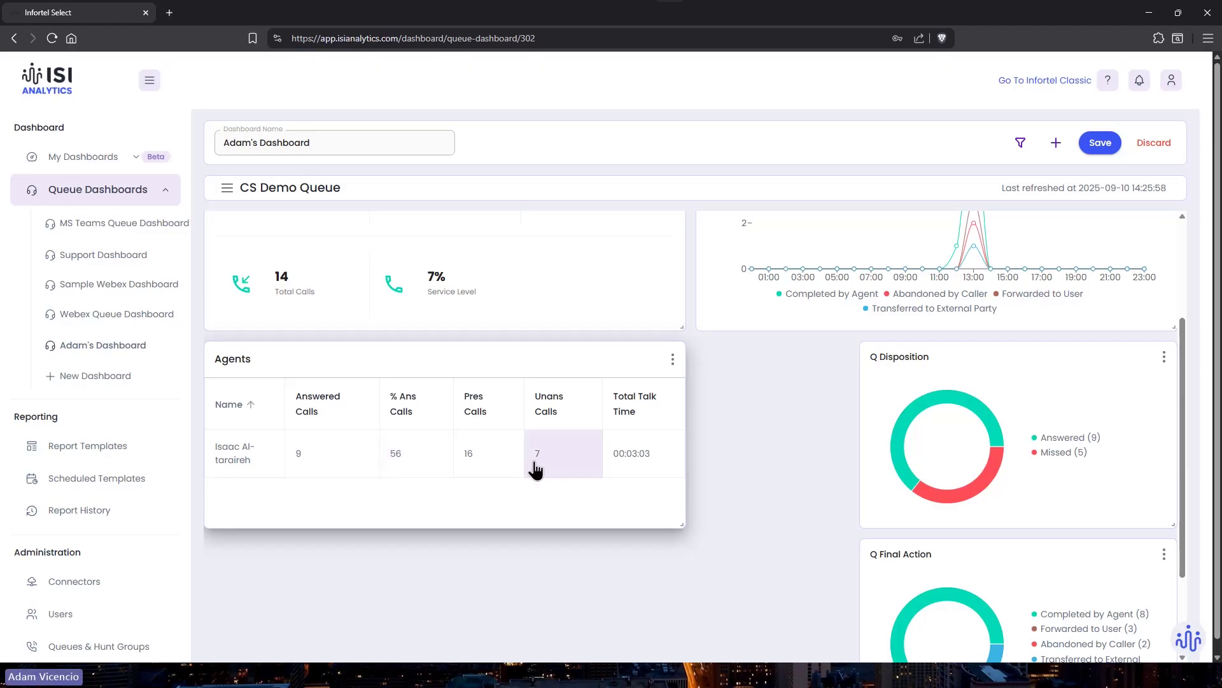
Place the Q Disposition widget directly beside the Agents widget and narrow it so Q Final Action fits in the same row.
drag(901, 395, 790, 357)
drag(1002, 520, 1170, 528)
scroll(995, 492, down, 1)
scroll(995, 492, down, 2)
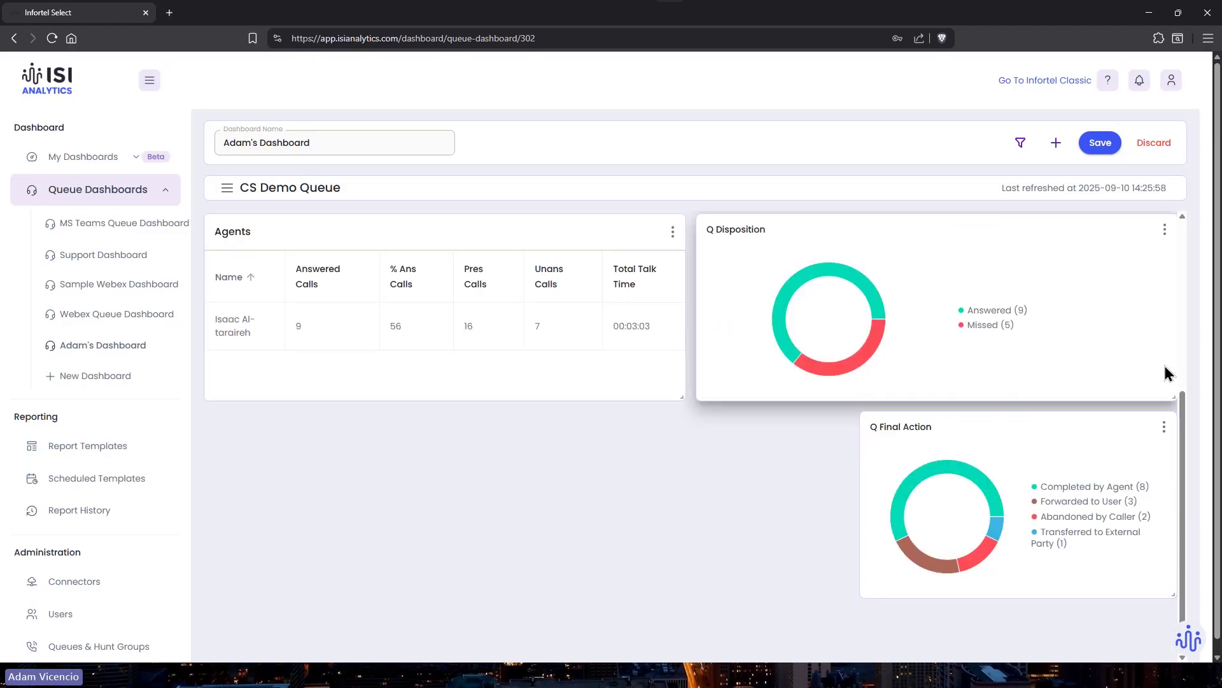
drag(1166, 411, 906, 392)
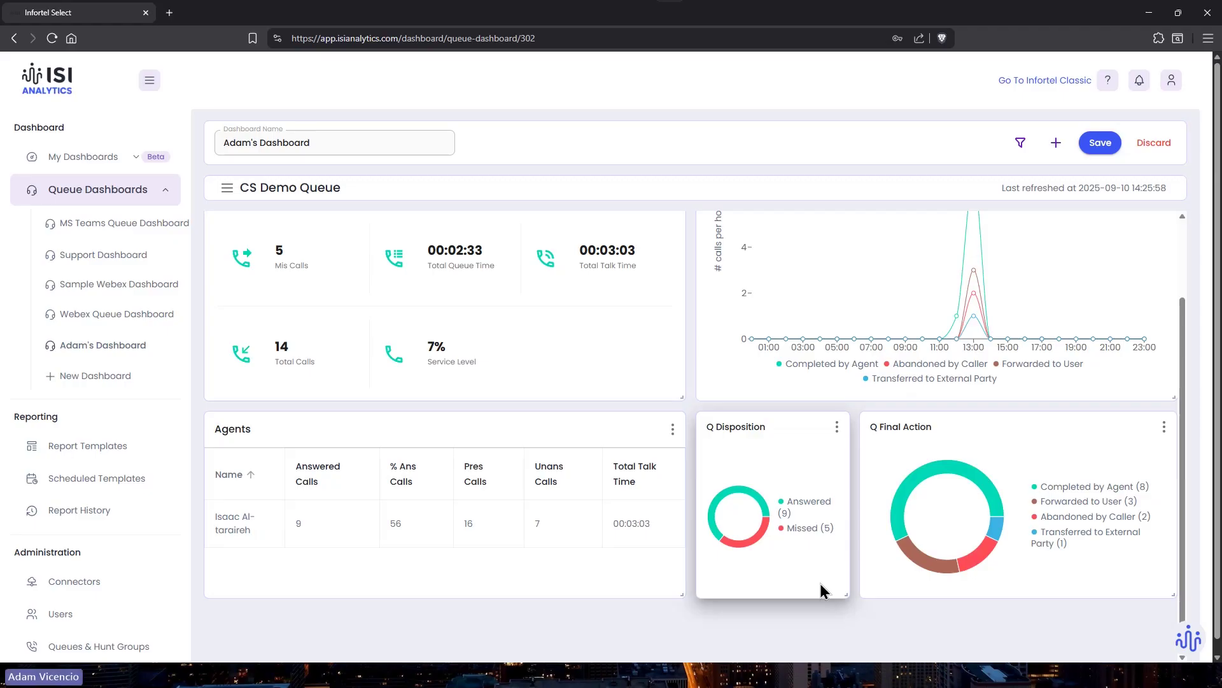
mouse_move(842, 593)
mouse_down()
mouse_move(911, 586)
mouse_move(846, 594)
mouse_up()
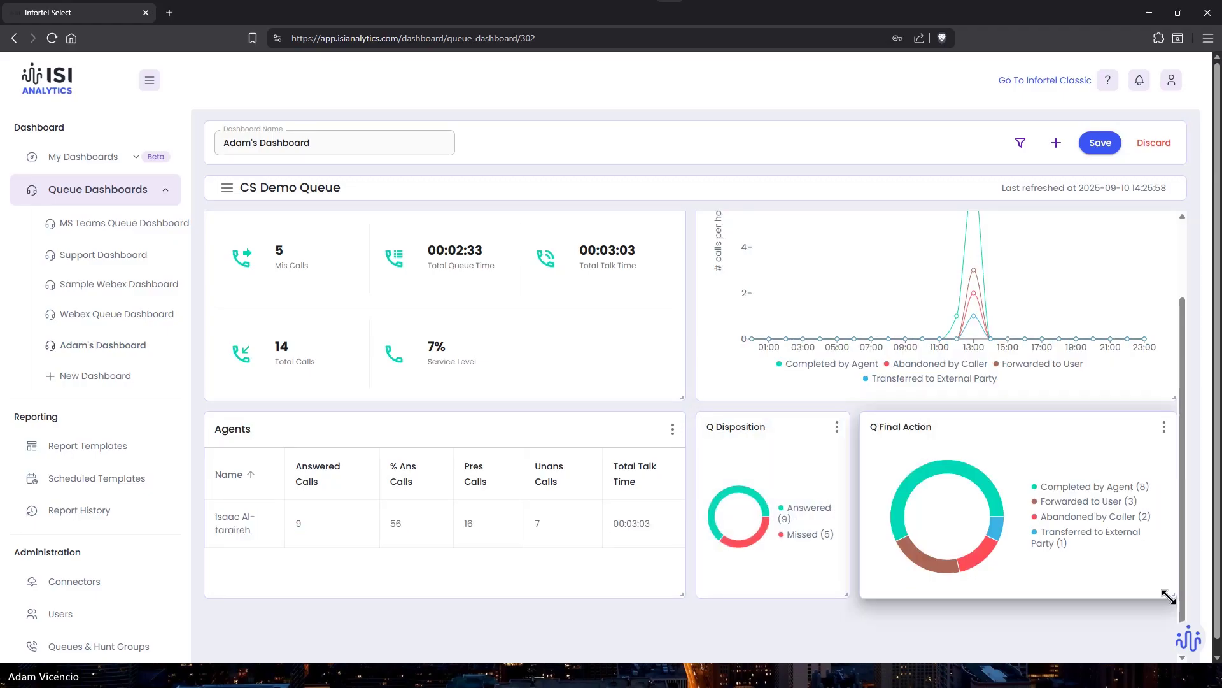
Narrow the Q Final Action widget, move it to the far end of its row, and save the custom dashboard.
drag(1169, 595, 1012, 597)
drag(925, 428, 1079, 422)
drag(844, 594, 917, 597)
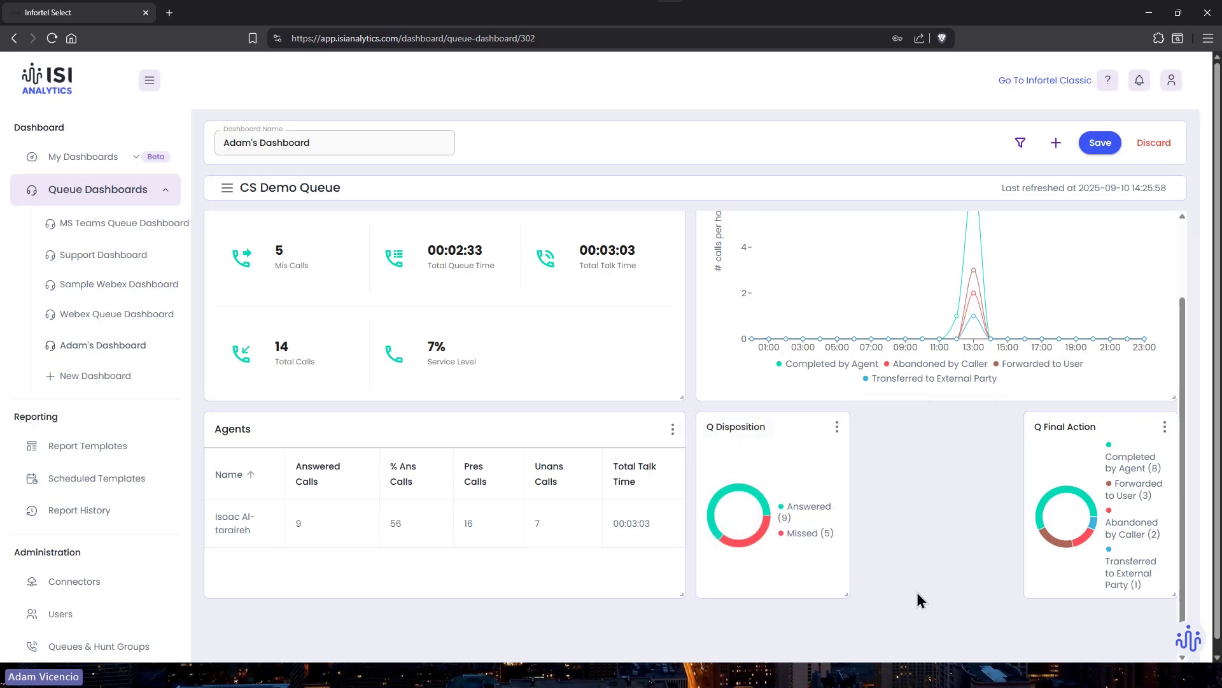
scroll(705, 465, up, 3)
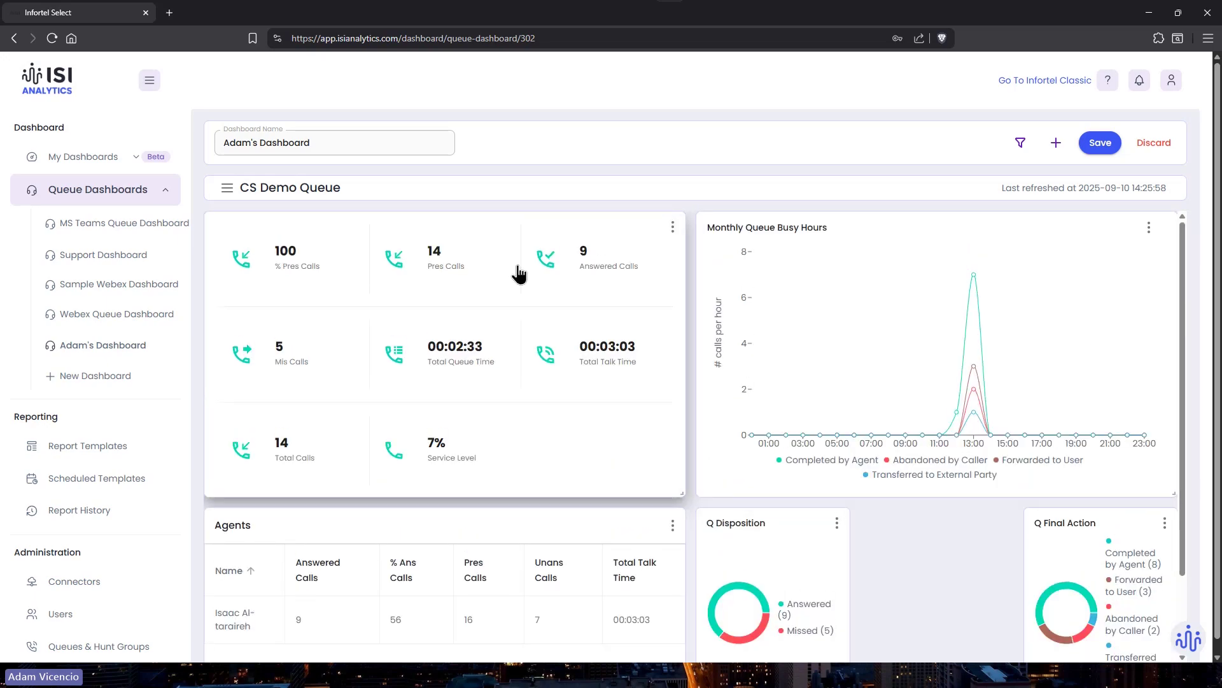
click(1111, 143)
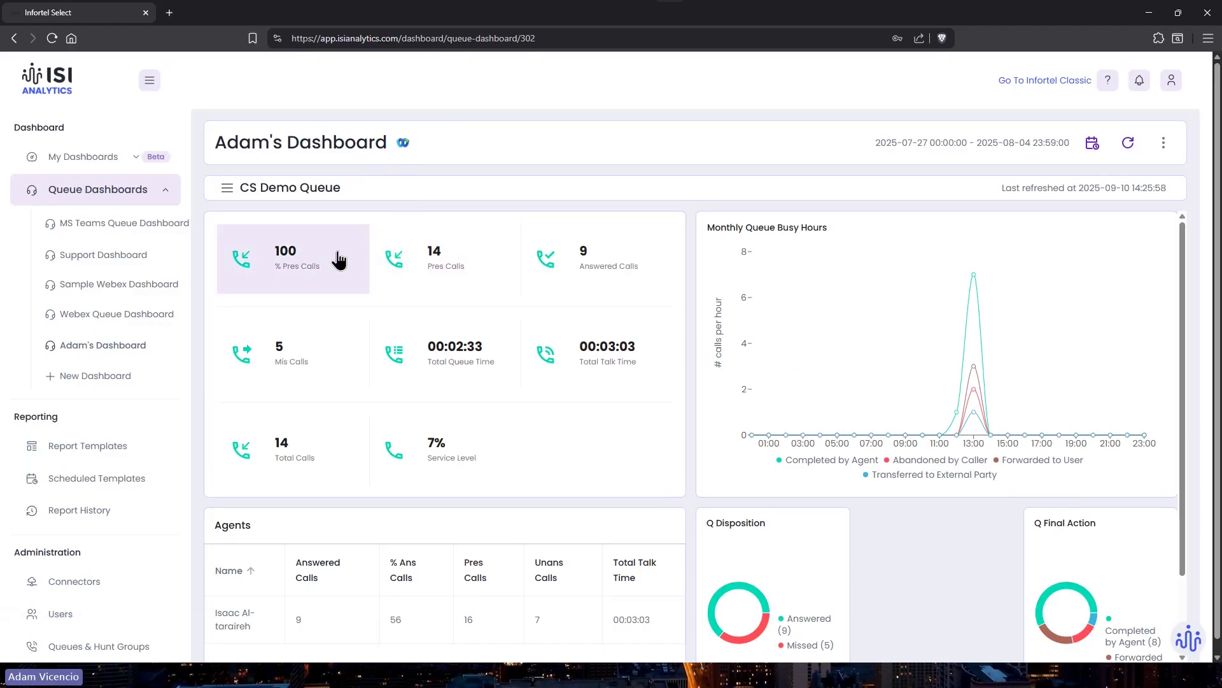
Review the Pres Calls records and examine the first call's details, presented agents and transfer path.
click(446, 261)
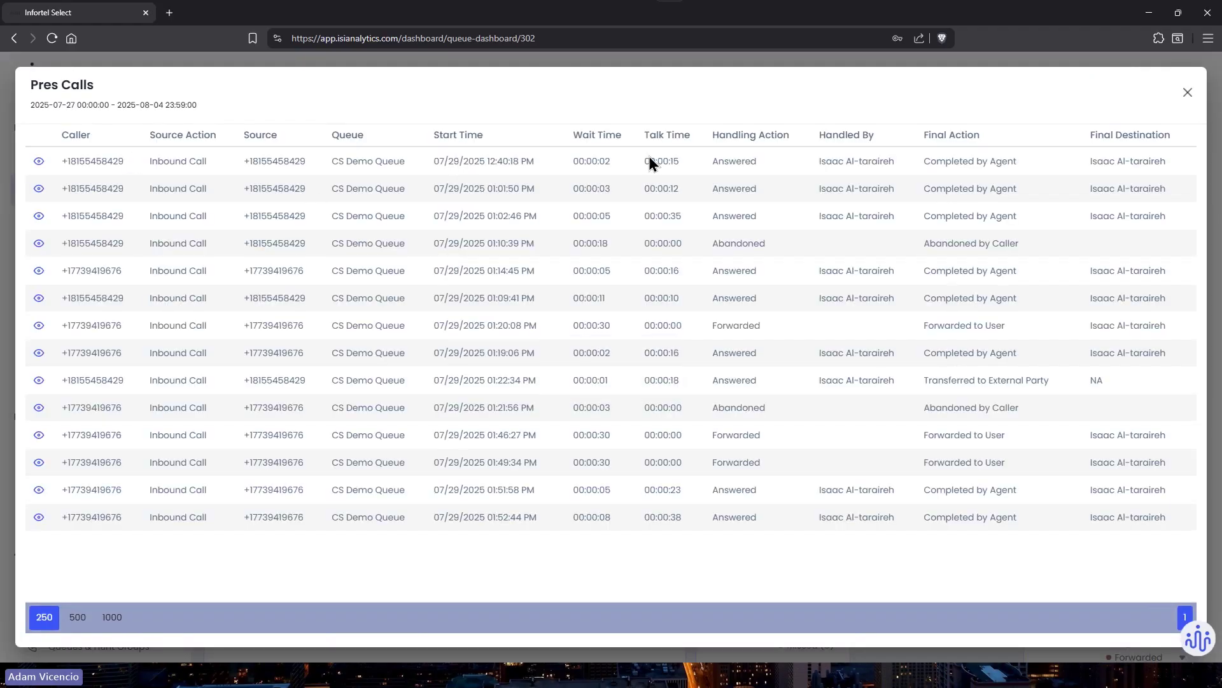
click(37, 161)
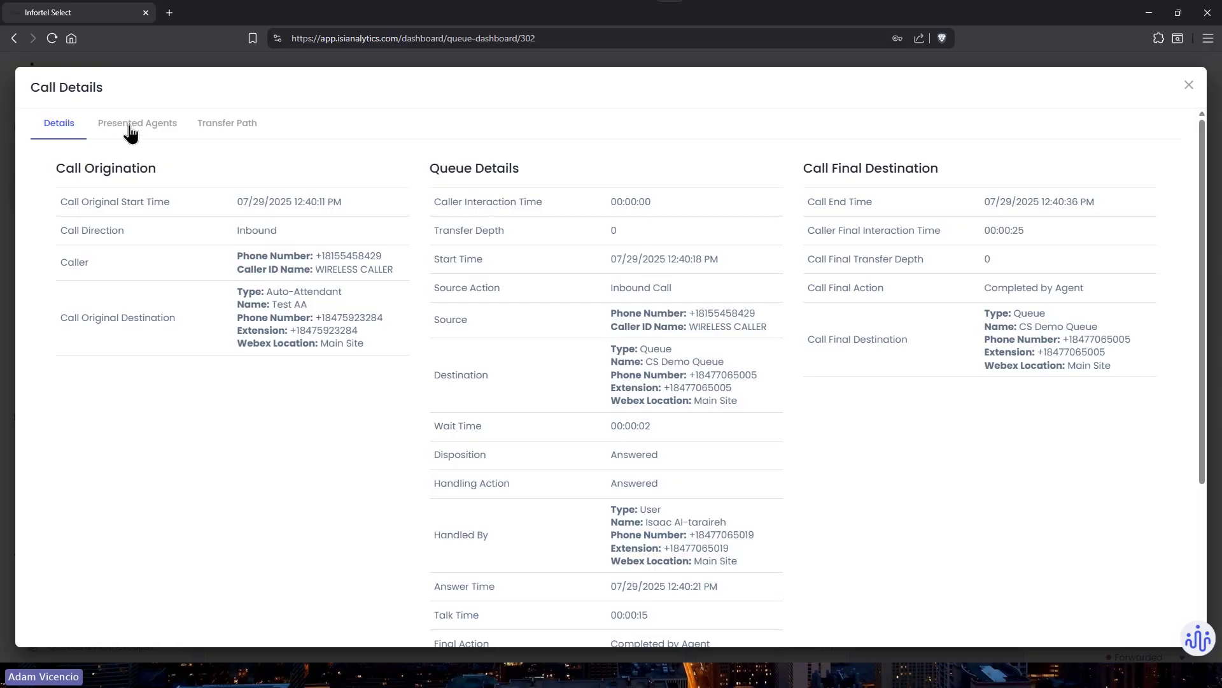
click(129, 127)
click(220, 130)
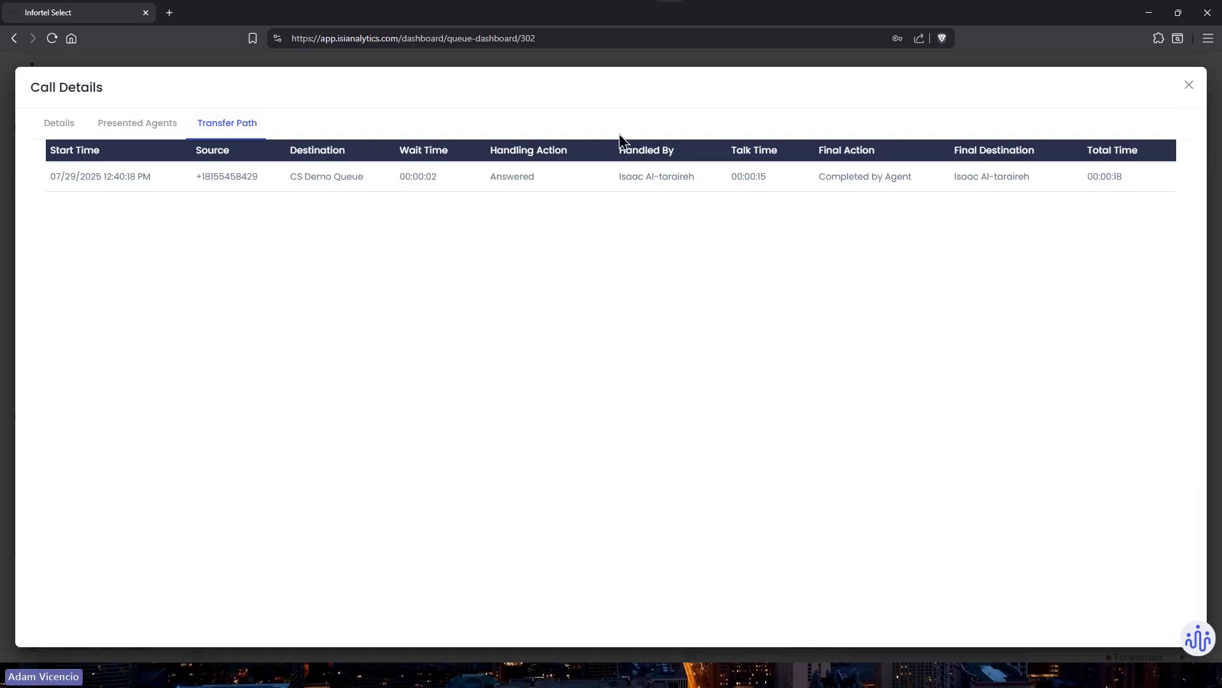
click(1187, 85)
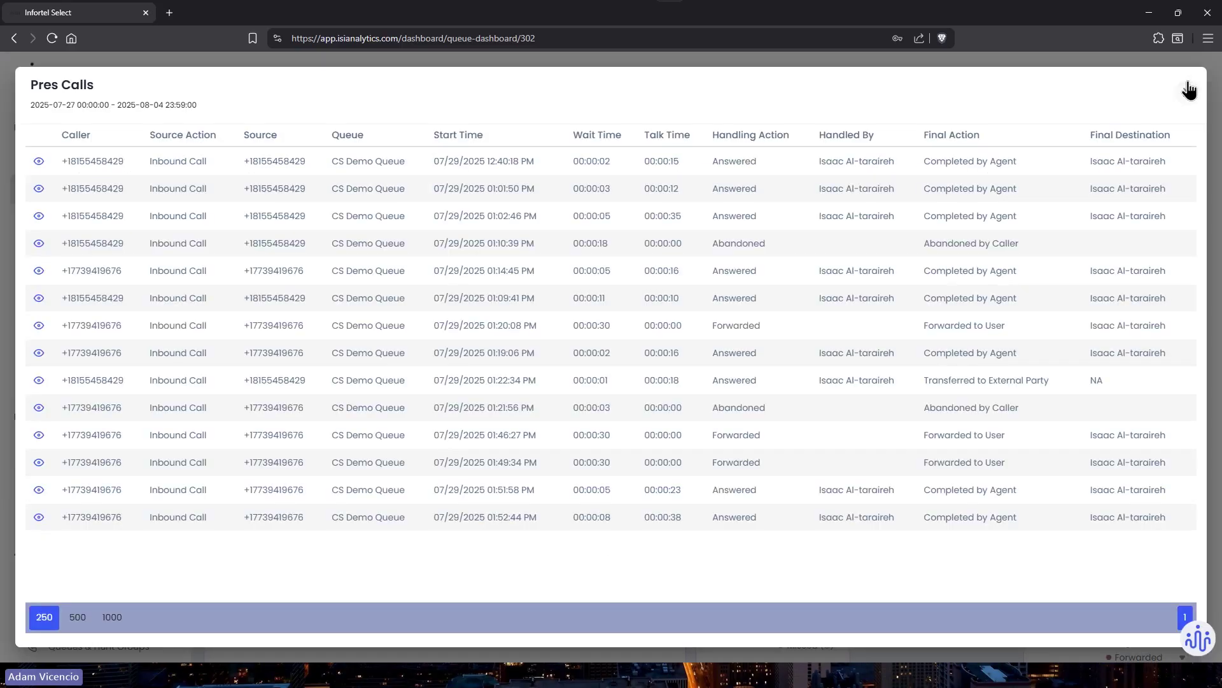
click(41, 170)
click(1188, 85)
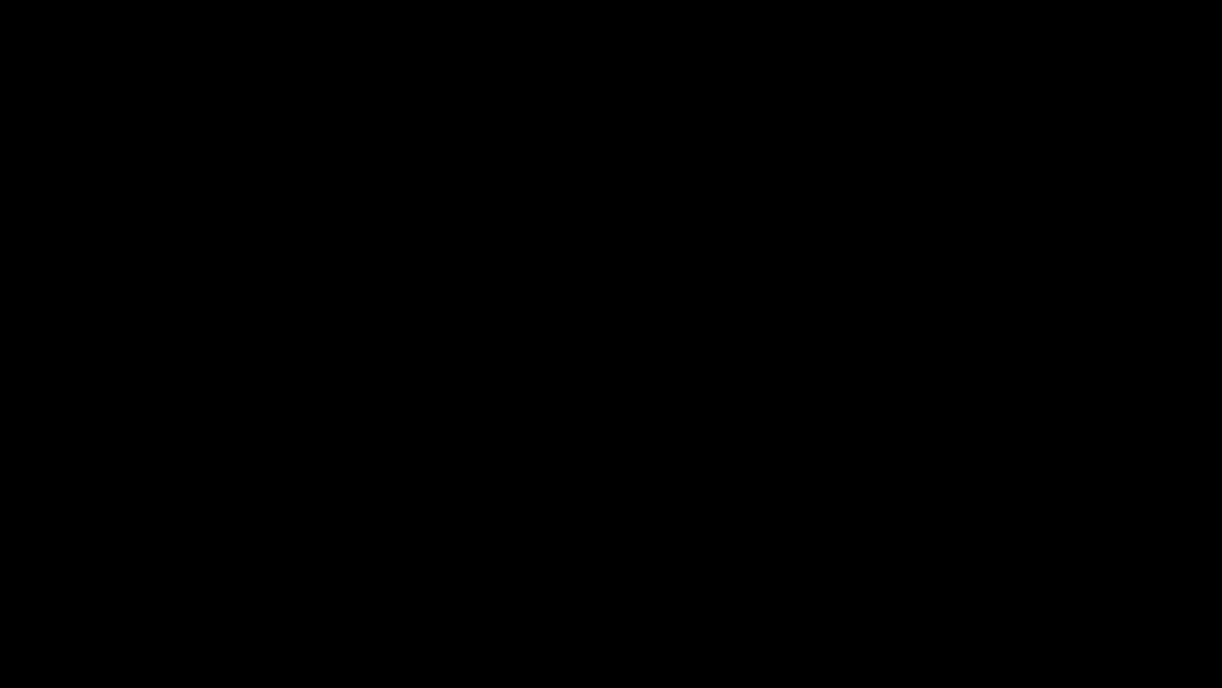